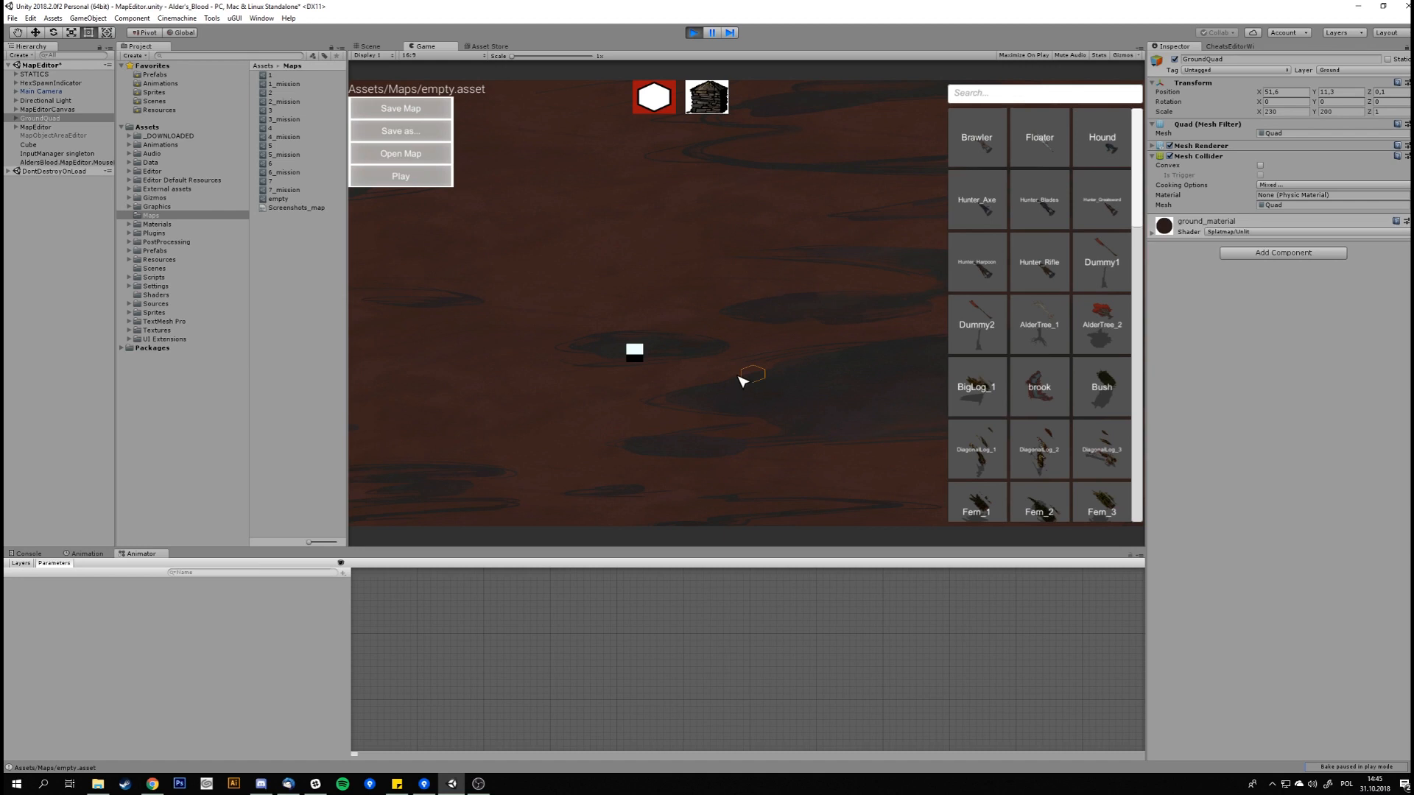
# Paint a rounded patch of hex tiles around the white marker on the empty map
pyautogui.scroll(-3, 737, 371)
pyautogui.moveTo(762, 319); pyautogui.dragTo(779, 343, button='middle')
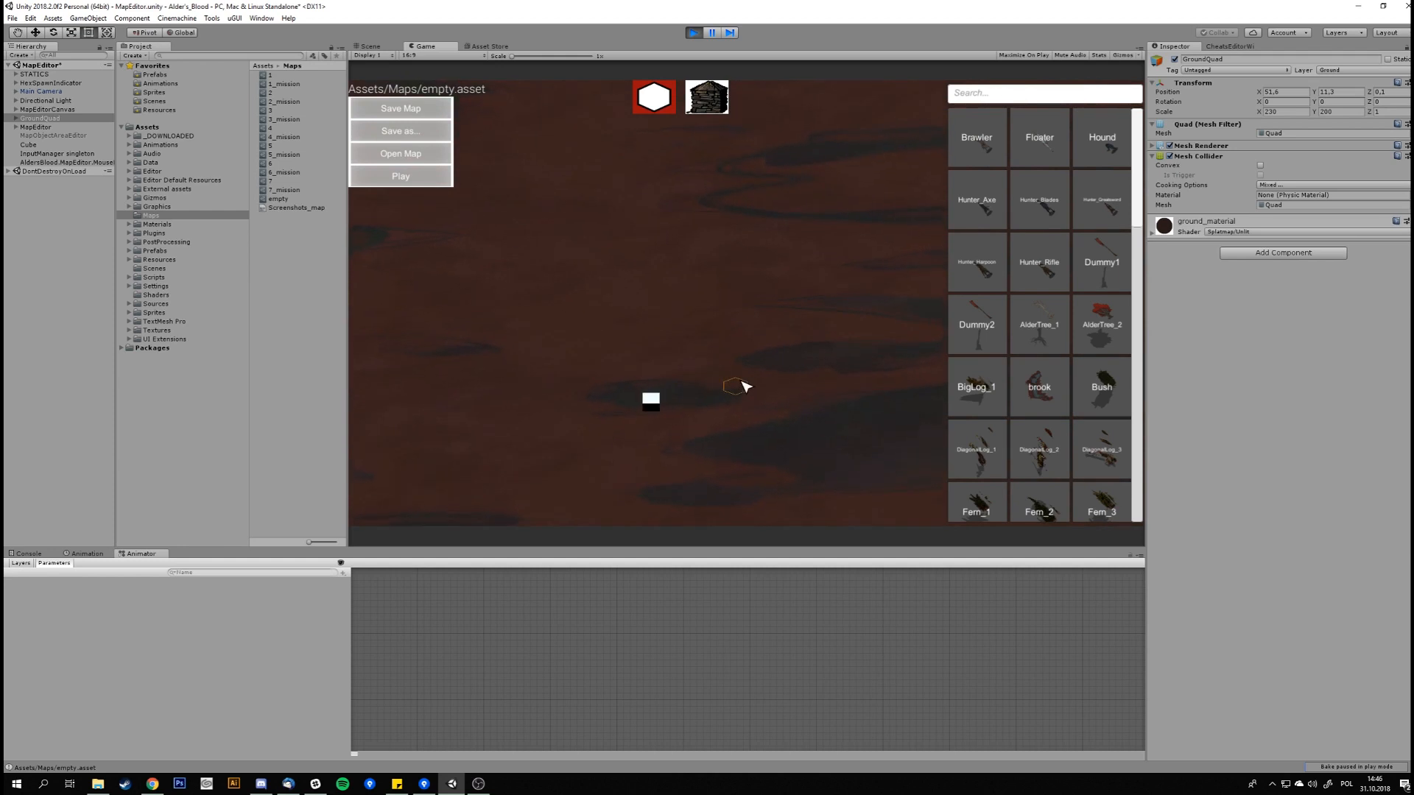
pyautogui.scroll(2, 765, 397)
pyautogui.moveTo(748, 386); pyautogui.dragTo(743, 325, button='middle')
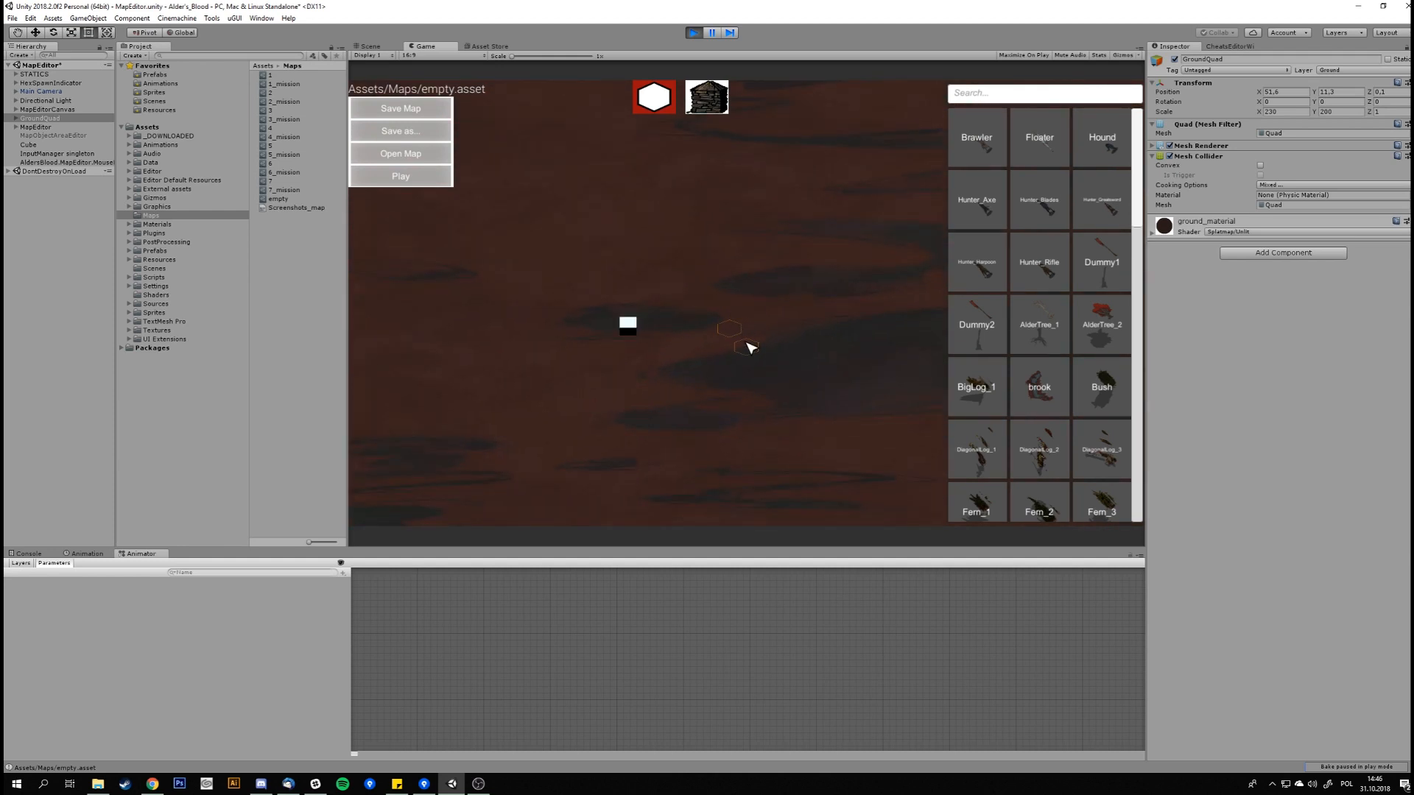
pyautogui.scroll(-2, 769, 339)
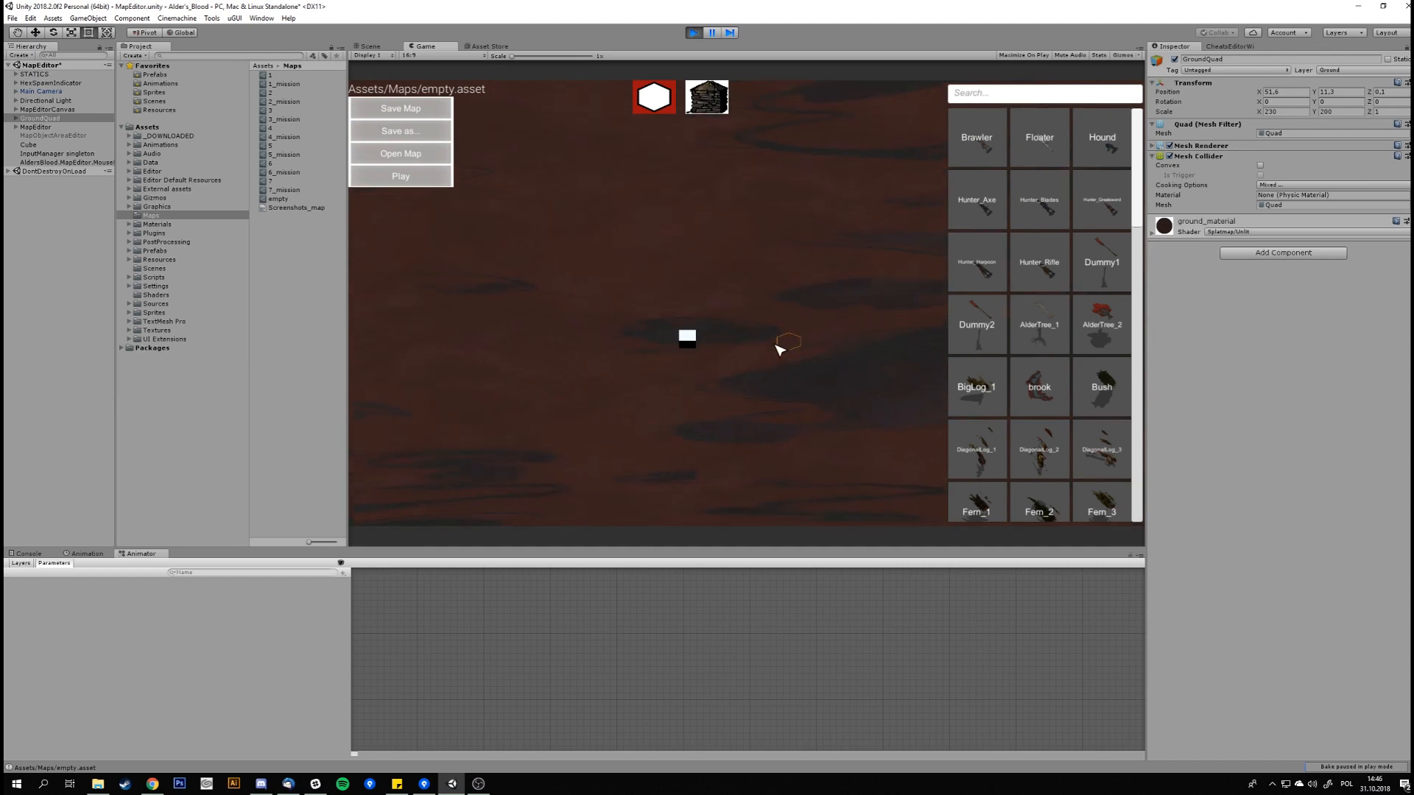
pyautogui.scroll(1, 797, 369)
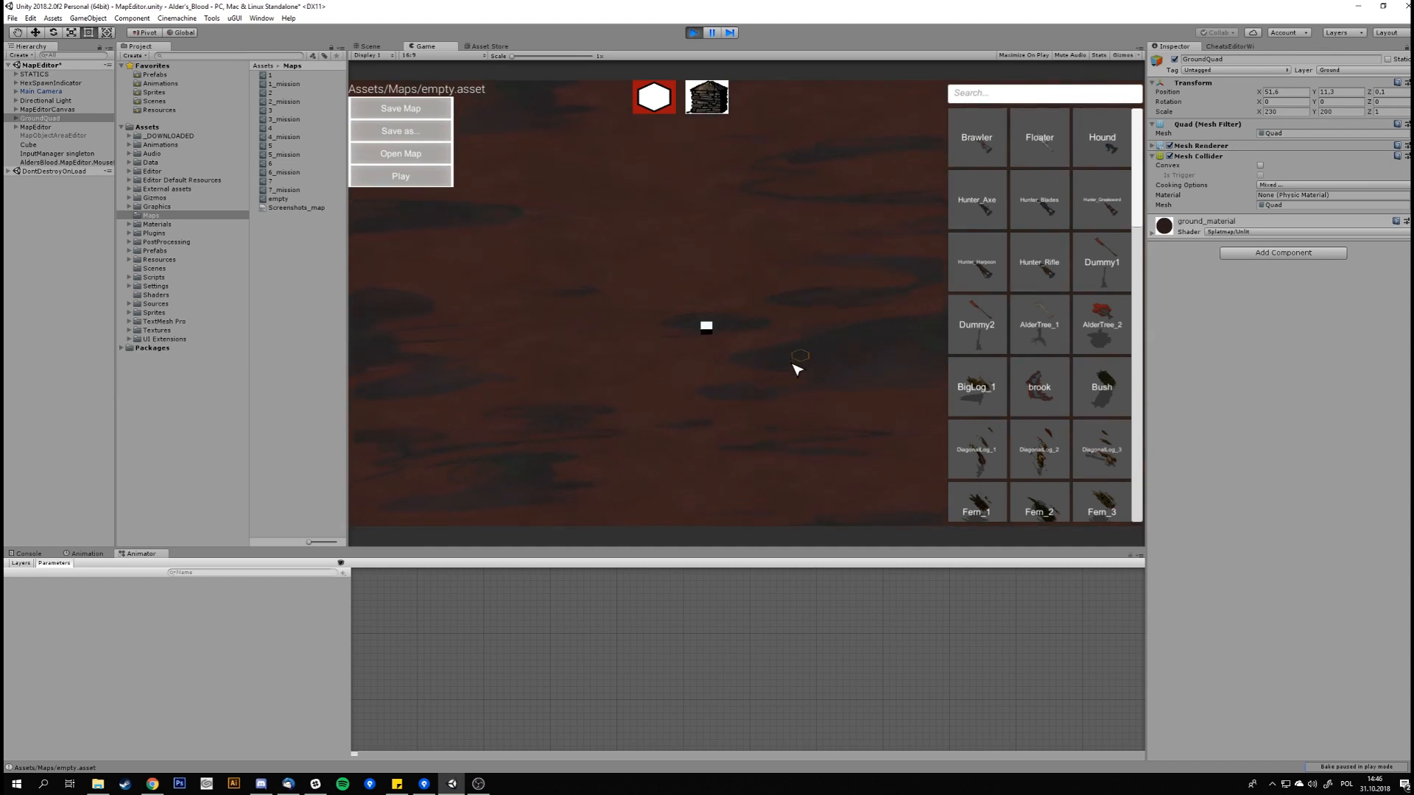
pyautogui.moveTo(767, 327); pyautogui.dragTo(753, 341, button='middle')
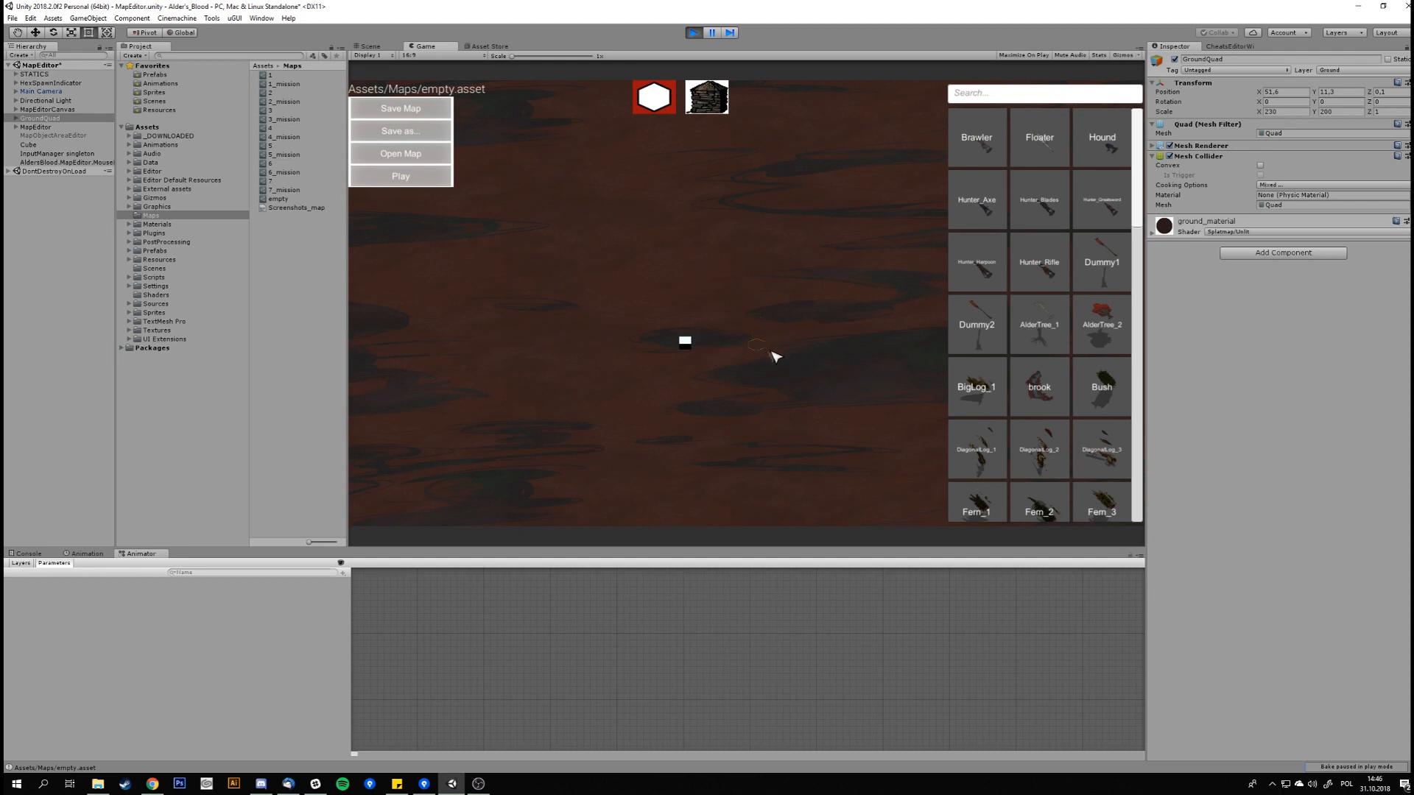
pyautogui.moveTo(696, 359)
pyautogui.mouseDown()
pyautogui.moveTo(709, 342)
pyautogui.moveTo(685, 377)
pyautogui.moveTo(734, 373)
pyautogui.moveTo(725, 335)
pyautogui.moveTo(642, 372)
pyautogui.moveTo(678, 308)
pyautogui.moveTo(726, 295)
pyautogui.moveTo(784, 338)
pyautogui.moveTo(786, 369)
pyautogui.moveTo(770, 379)
pyautogui.moveTo(644, 405)
pyautogui.moveTo(692, 426)
pyautogui.moveTo(652, 433)
pyautogui.moveTo(604, 404)
pyautogui.moveTo(626, 442)
pyautogui.moveTo(724, 418)
pyautogui.moveTo(611, 352)
pyautogui.moveTo(659, 291)
pyautogui.moveTo(626, 313)
pyautogui.moveTo(593, 391)
pyautogui.moveTo(614, 291)
pyautogui.moveTo(601, 337)
pyautogui.moveTo(672, 253)
pyautogui.moveTo(679, 267)
pyautogui.moveTo(736, 239)
pyautogui.moveTo(725, 214)
pyautogui.moveTo(766, 283)
pyautogui.moveTo(786, 259)
pyautogui.mouseUp()
pyautogui.moveTo(848, 295); pyautogui.dragTo(829, 309, button='middle')
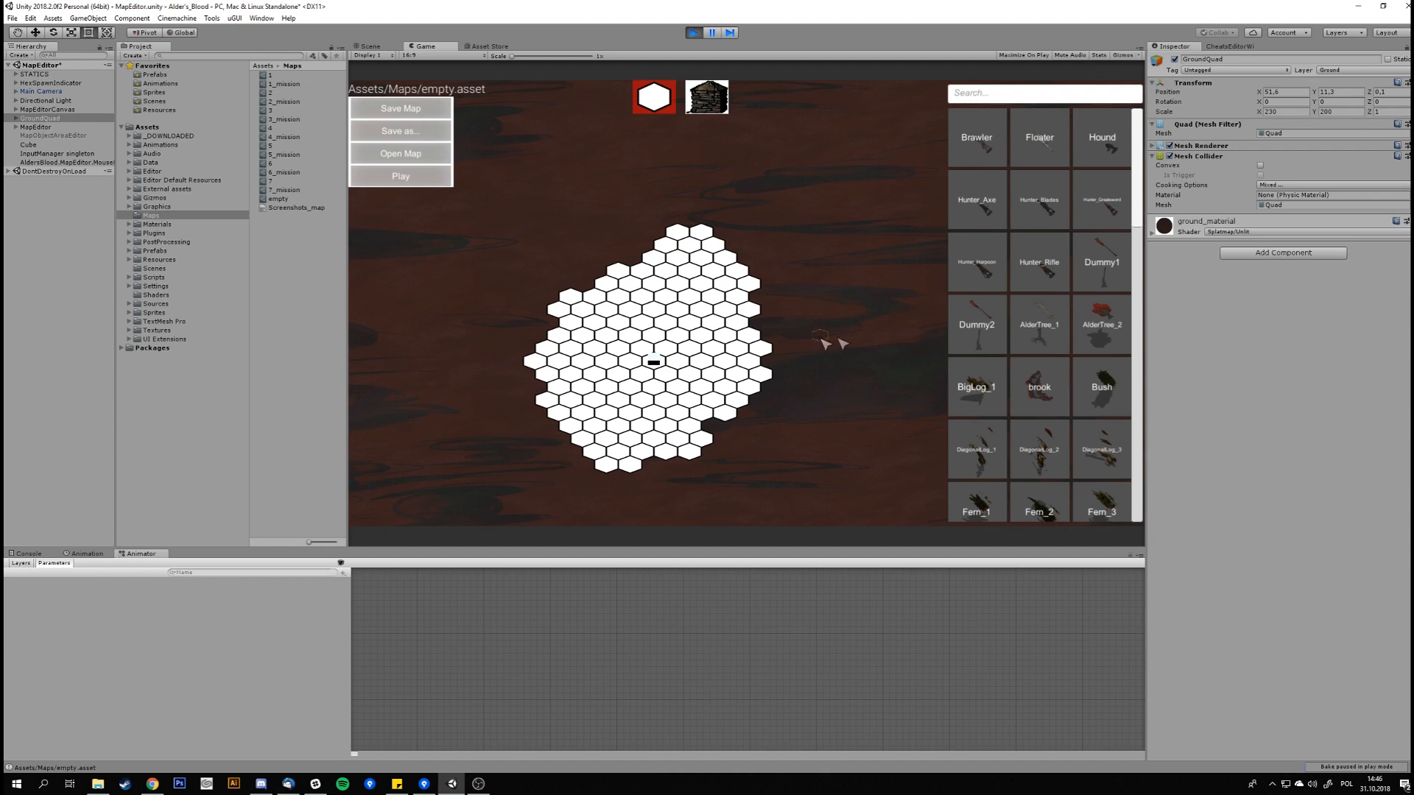
# Extend the hex patch with a broad upward branch and a corridor that bends up along its right side
pyautogui.moveTo(763, 335)
pyautogui.mouseDown()
pyautogui.moveTo(828, 250)
pyautogui.moveTo(832, 221)
pyautogui.moveTo(817, 177)
pyautogui.moveTo(777, 276)
pyautogui.moveTo(751, 243)
pyautogui.moveTo(744, 147)
pyautogui.moveTo(712, 225)
pyautogui.moveTo(764, 208)
pyautogui.moveTo(813, 232)
pyautogui.mouseUp()
pyautogui.moveTo(814, 232); pyautogui.dragTo(631, 265, button='middle')
pyautogui.moveTo(622, 385)
pyautogui.mouseDown()
pyautogui.moveTo(766, 382)
pyautogui.moveTo(842, 335)
pyautogui.moveTo(607, 368)
pyautogui.moveTo(812, 327)
pyautogui.moveTo(845, 214)
pyautogui.moveTo(801, 309)
pyautogui.moveTo(818, 355)
pyautogui.moveTo(614, 344)
pyautogui.mouseUp()
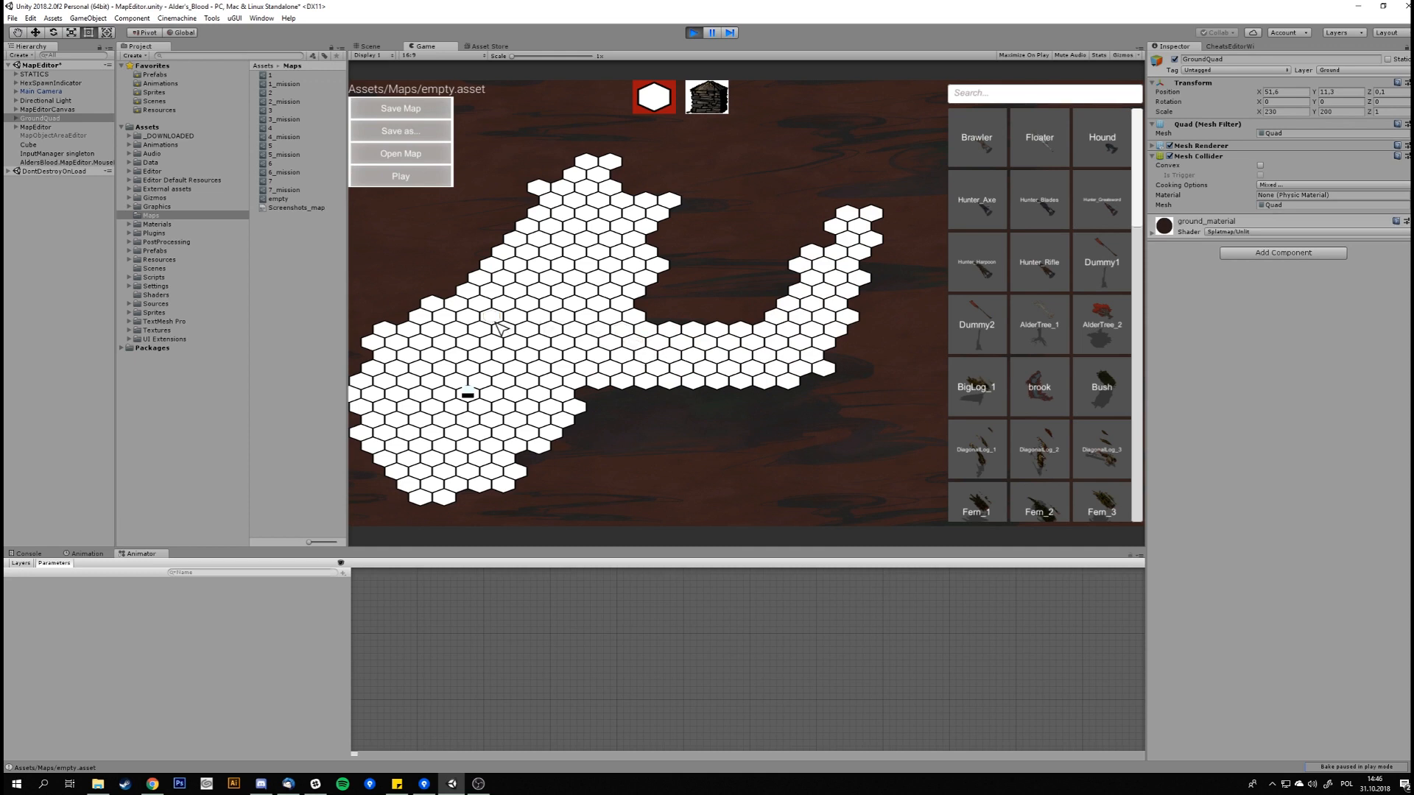
# Fill in the lower edge beside the corridor and paint a new tile branch off the upper-left side
pyautogui.moveTo(498, 327); pyautogui.dragTo(574, 283, button='middle')
pyautogui.moveTo(644, 405)
pyautogui.mouseDown()
pyautogui.moveTo(726, 356)
pyautogui.moveTo(639, 419)
pyautogui.moveTo(769, 361)
pyautogui.moveTo(728, 350)
pyautogui.mouseUp()
pyautogui.moveTo(500, 262); pyautogui.dragTo(577, 284, button='middle')
pyautogui.moveTo(520, 245)
pyautogui.mouseDown()
pyautogui.moveTo(542, 206)
pyautogui.moveTo(519, 212)
pyautogui.moveTo(625, 158)
pyautogui.moveTo(661, 190)
pyautogui.mouseUp()
pyautogui.moveTo(587, 204); pyautogui.dragTo(605, 298, button='middle')
pyautogui.moveTo(605, 299)
pyautogui.mouseDown()
pyautogui.moveTo(589, 316)
pyautogui.moveTo(684, 302)
pyautogui.moveTo(696, 322)
pyautogui.moveTo(705, 257)
pyautogui.moveTo(724, 260)
pyautogui.mouseUp()
# Lengthen the right-hand arm of the hex grid and thicken it along its outer edge
pyautogui.moveTo(682, 505); pyautogui.dragTo(607, 368, button='middle')
pyautogui.moveTo(651, 302); pyautogui.dragTo(616, 375, button='middle')
pyautogui.moveTo(699, 364); pyautogui.dragTo(657, 459, button='middle')
pyautogui.moveTo(828, 347)
pyautogui.mouseDown()
pyautogui.moveTo(854, 279)
pyautogui.moveTo(893, 272)
pyautogui.moveTo(879, 232)
pyautogui.moveTo(926, 237)
pyautogui.moveTo(929, 280)
pyautogui.moveTo(902, 350)
pyautogui.moveTo(912, 331)
pyautogui.moveTo(847, 449)
pyautogui.moveTo(737, 508)
pyautogui.moveTo(768, 508)
pyautogui.moveTo(681, 523)
pyautogui.mouseUp()
pyautogui.moveTo(751, 460); pyautogui.dragTo(812, 357, button='middle')
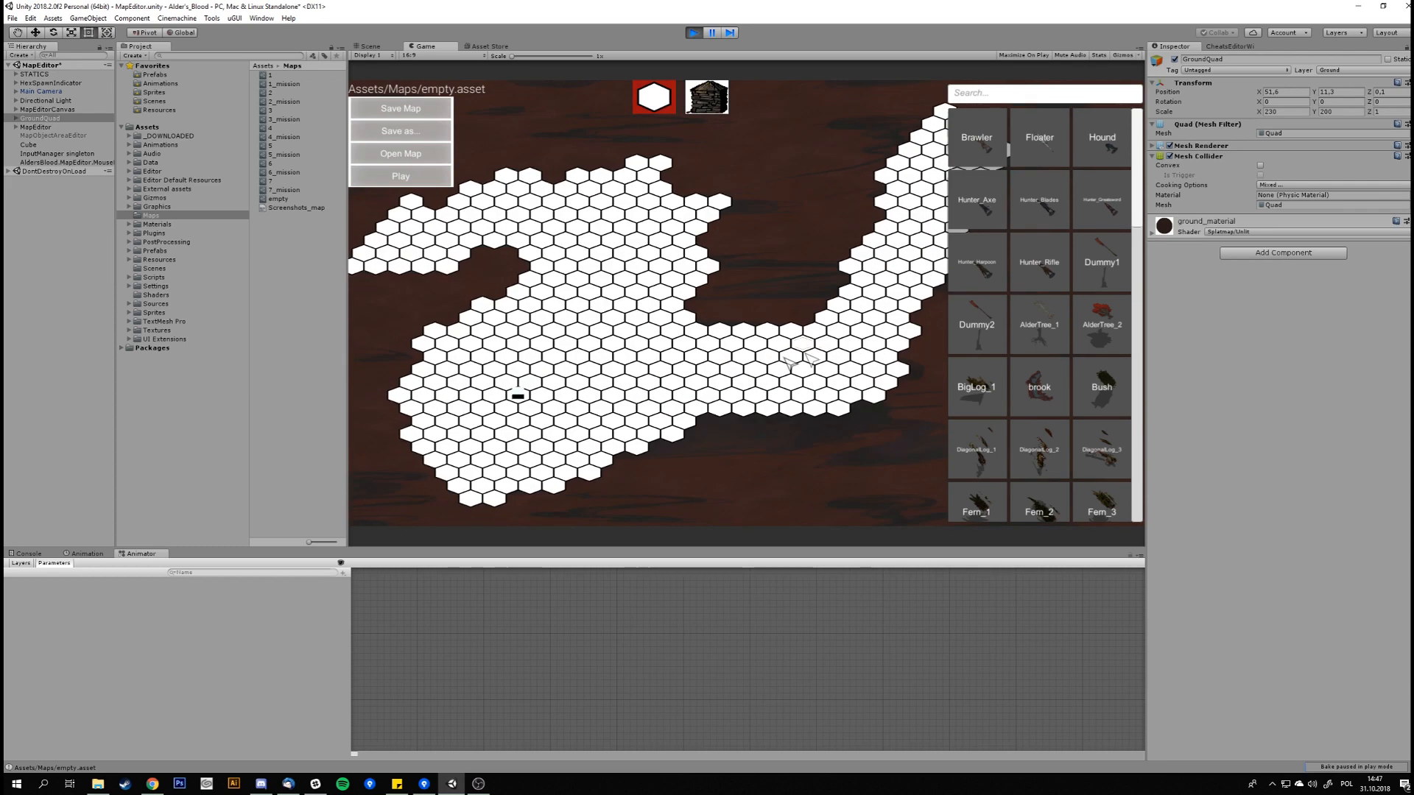
# Erase the upper-left tile branch and fill out the upper edge of the grid's main body
pyautogui.moveTo(445, 287); pyautogui.dragTo(622, 300, button='middle')
pyautogui.moveTo(666, 293)
pyautogui.mouseDown(button='right')
pyautogui.moveTo(566, 292)
pyautogui.moveTo(626, 233)
pyautogui.moveTo(689, 260)
pyautogui.moveTo(654, 264)
pyautogui.moveTo(706, 237)
pyautogui.moveTo(725, 257)
pyautogui.moveTo(730, 243)
pyautogui.moveTo(725, 265)
pyautogui.moveTo(742, 264)
pyautogui.mouseUp(button='right')
pyautogui.moveTo(907, 252); pyautogui.dragTo(755, 295, button='middle')
pyautogui.moveTo(637, 251)
pyautogui.mouseDown()
pyautogui.moveTo(519, 407)
pyautogui.moveTo(720, 238)
pyautogui.moveTo(769, 291)
pyautogui.moveTo(780, 247)
pyautogui.moveTo(779, 328)
pyautogui.mouseUp()
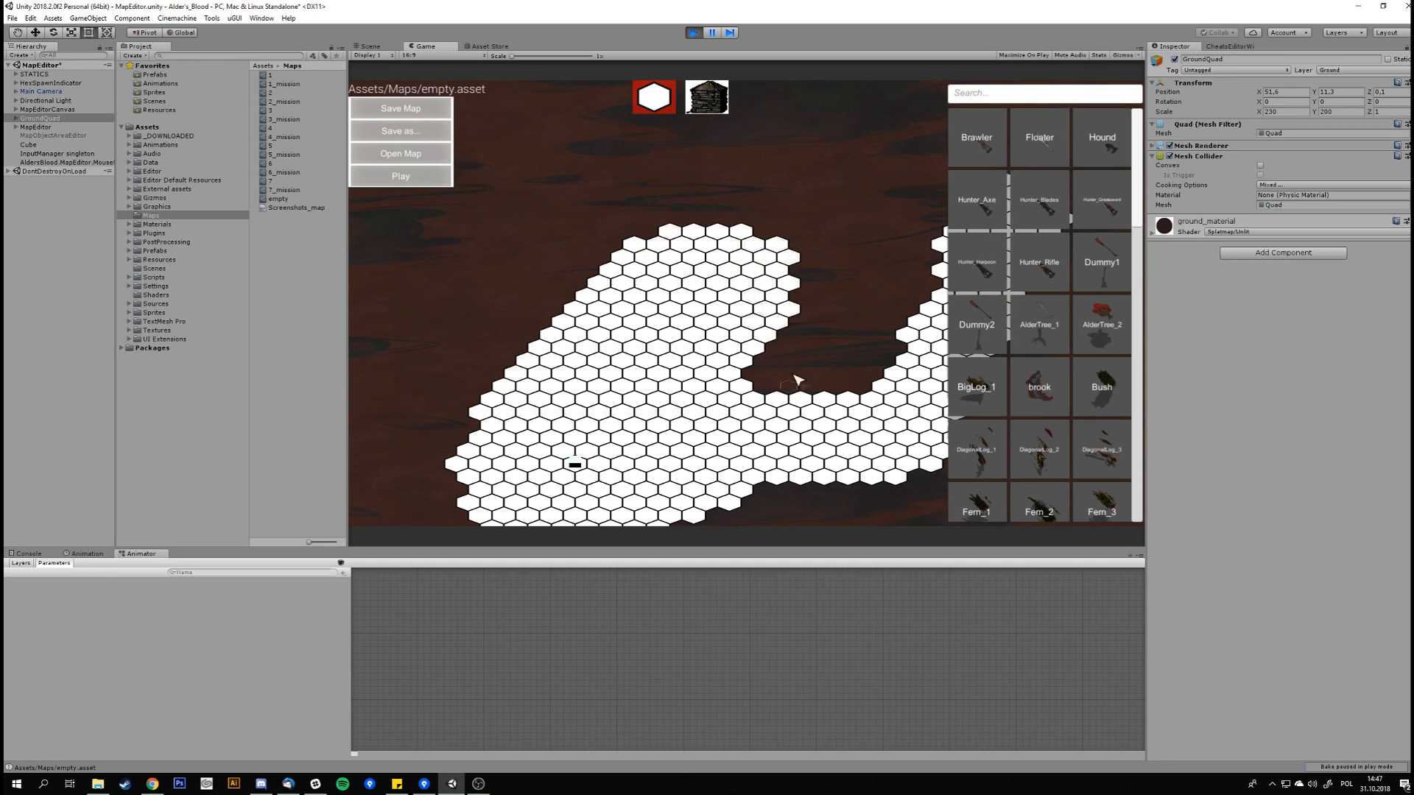
# Widen the upper part of the grid's right-hand arm with more hex tiles
pyautogui.moveTo(801, 386); pyautogui.dragTo(767, 299, button='middle')
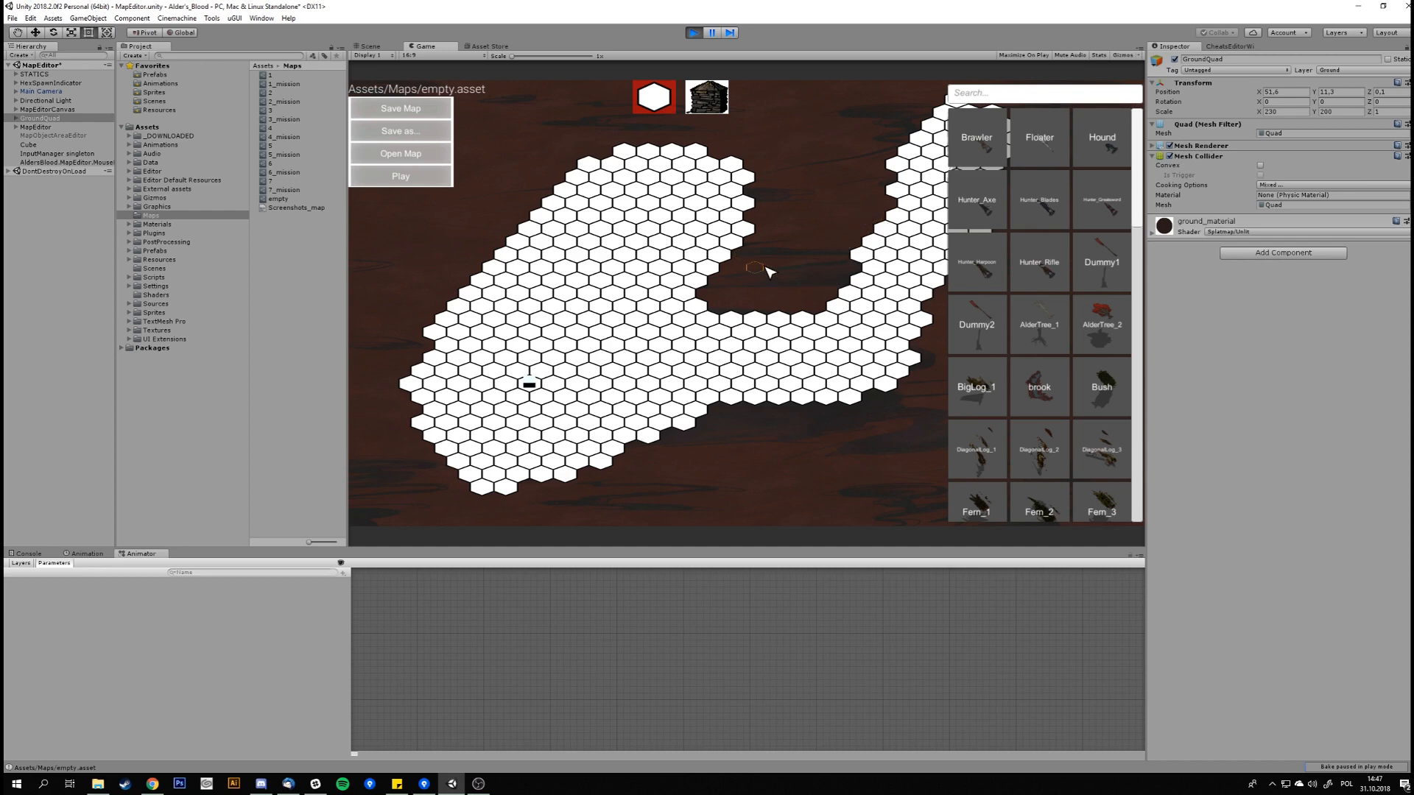
pyautogui.moveTo(807, 242); pyautogui.dragTo(755, 324, button='middle')
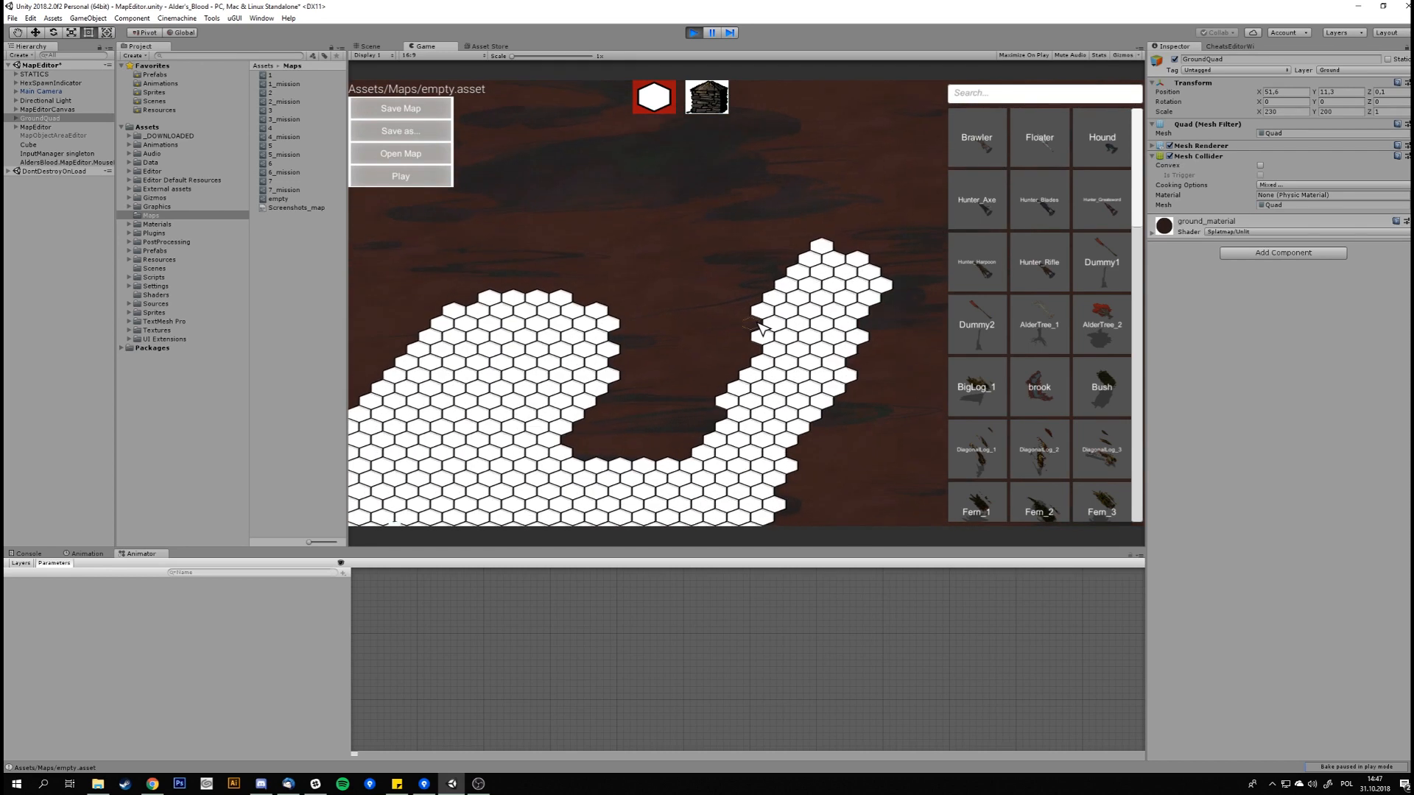
pyautogui.moveTo(789, 263)
pyautogui.mouseDown()
pyautogui.moveTo(817, 195)
pyautogui.moveTo(872, 168)
pyautogui.moveTo(887, 221)
pyautogui.moveTo(869, 239)
pyautogui.moveTo(920, 195)
pyautogui.moveTo(895, 328)
pyautogui.moveTo(795, 478)
pyautogui.moveTo(810, 440)
pyautogui.mouseUp()
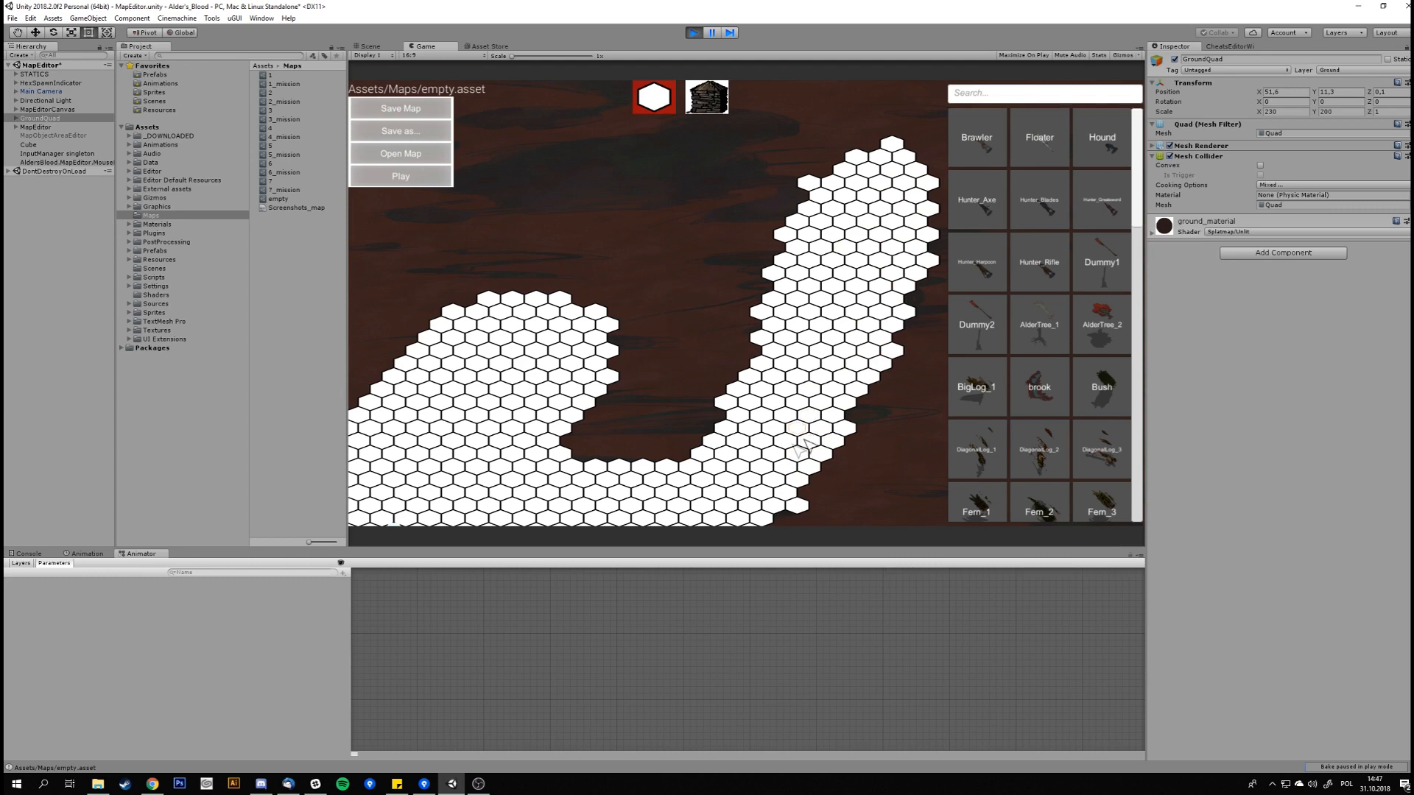
# Fill the gap between the grid's main body and the right-hand arm with hex tiles
pyautogui.moveTo(703, 418); pyautogui.dragTo(760, 302, button='middle')
pyautogui.moveTo(773, 280)
pyautogui.mouseDown()
pyautogui.moveTo(783, 307)
pyautogui.moveTo(736, 339)
pyautogui.moveTo(647, 361)
pyautogui.moveTo(677, 331)
pyautogui.moveTo(602, 347)
pyautogui.moveTo(706, 265)
pyautogui.moveTo(802, 224)
pyautogui.moveTo(773, 250)
pyautogui.moveTo(707, 235)
pyautogui.moveTo(736, 206)
pyautogui.moveTo(693, 214)
pyautogui.moveTo(783, 236)
pyautogui.mouseUp()
pyautogui.moveTo(779, 232); pyautogui.dragTo(800, 281, button='middle')
pyautogui.moveTo(812, 258)
pyautogui.mouseDown()
pyautogui.moveTo(802, 252)
pyautogui.moveTo(825, 240)
pyautogui.mouseUp()
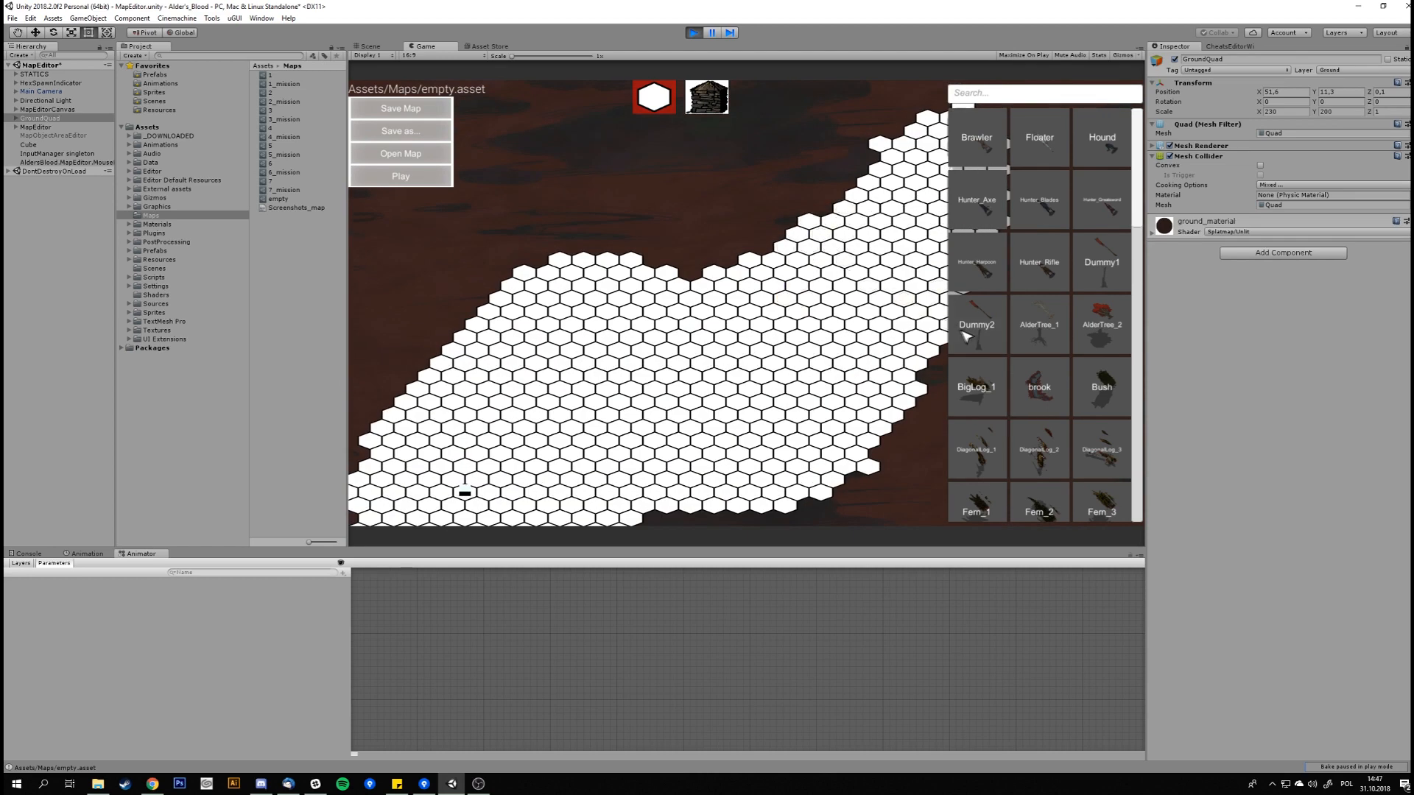
# Erase the stray hex tiles lying outside the right edge of the grid
pyautogui.moveTo(1140, 176); pyautogui.dragTo(1127, 227)
pyautogui.moveTo(926, 225); pyautogui.dragTo(596, 263, button='middle')
pyautogui.moveTo(829, 152)
pyautogui.mouseDown(button='right')
pyautogui.moveTo(846, 418)
pyautogui.moveTo(830, 435)
pyautogui.moveTo(820, 412)
pyautogui.moveTo(817, 450)
pyautogui.mouseUp(button='right')
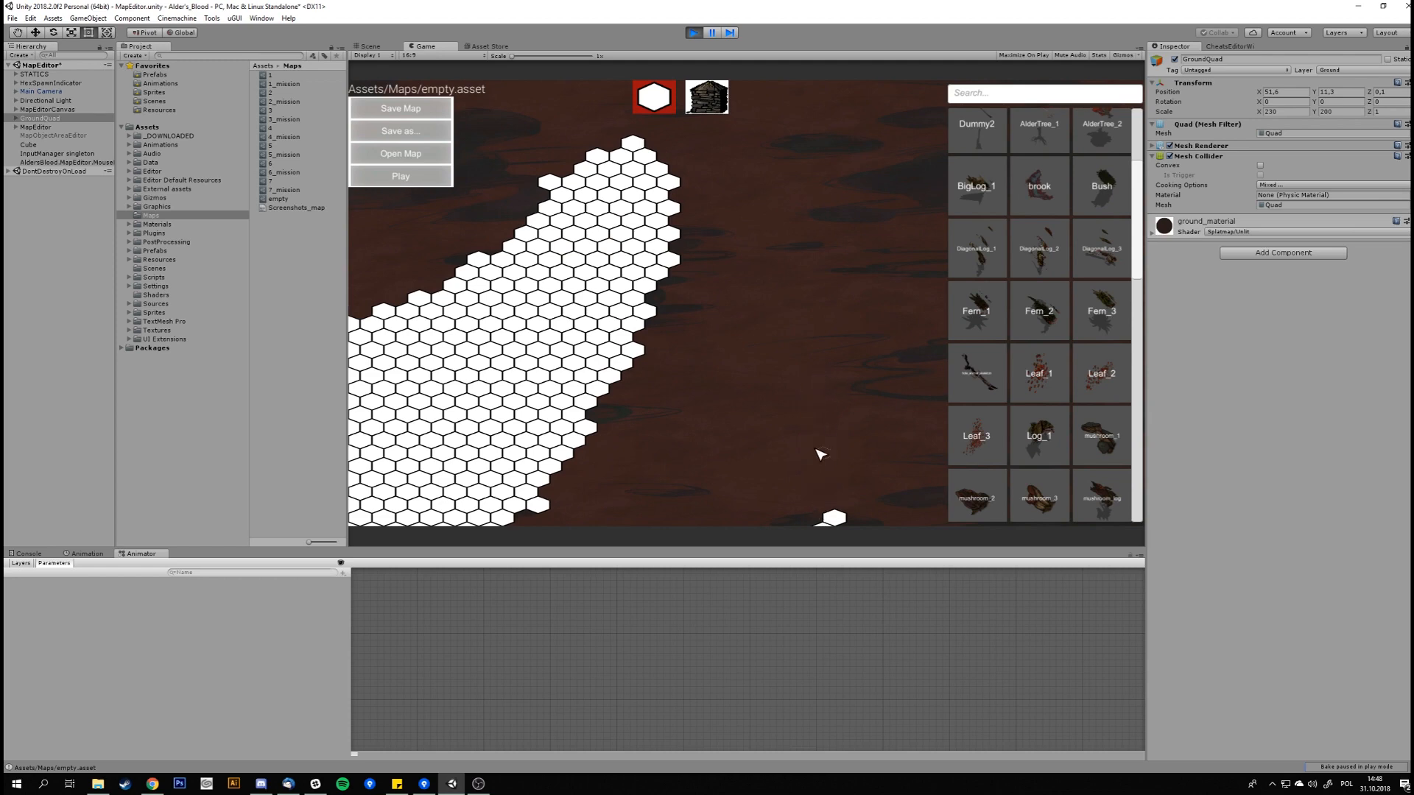
pyautogui.moveTo(832, 477); pyautogui.dragTo(852, 350, button='middle')
pyautogui.moveTo(852, 350); pyautogui.dragTo(847, 413, button='right')
pyautogui.moveTo(702, 321); pyautogui.dragTo(845, 385, button='middle')
# Search the map object library for "tree" and clear the search
pyautogui.click(1003, 94)
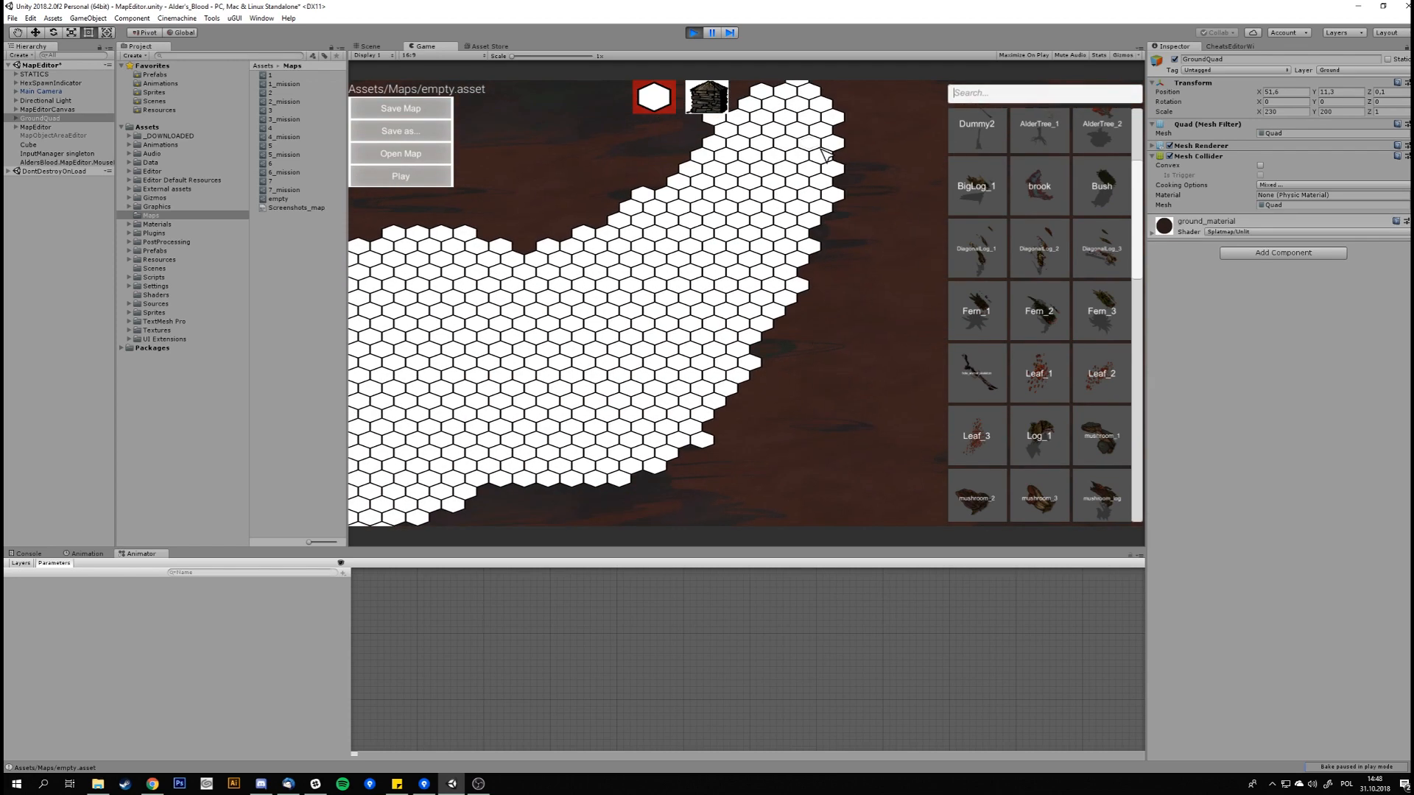
pyautogui.write('tree')
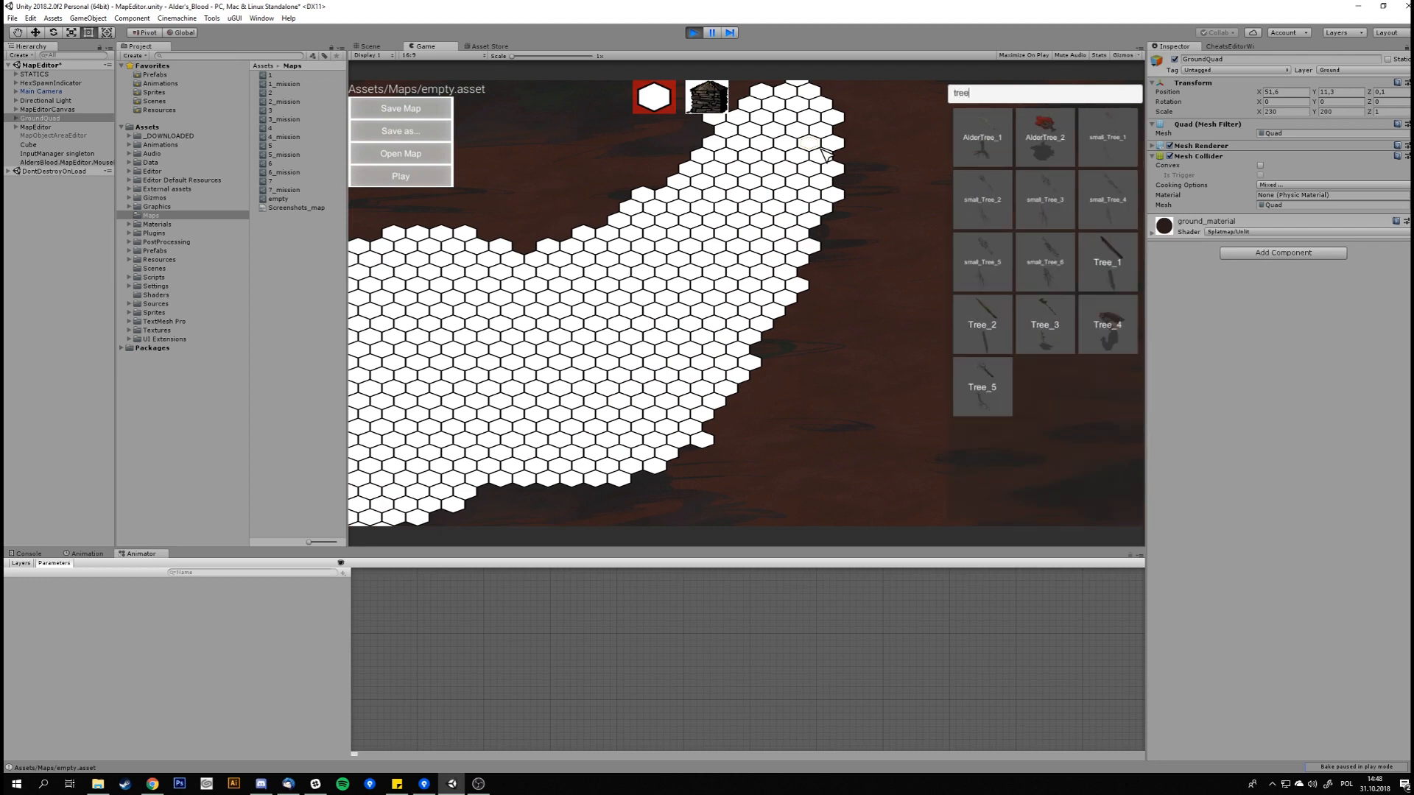
pyautogui.press('BackSpace')
pyautogui.press('BackSpace')
pyautogui.press('BackSpace')
pyautogui.press('BackSpace')
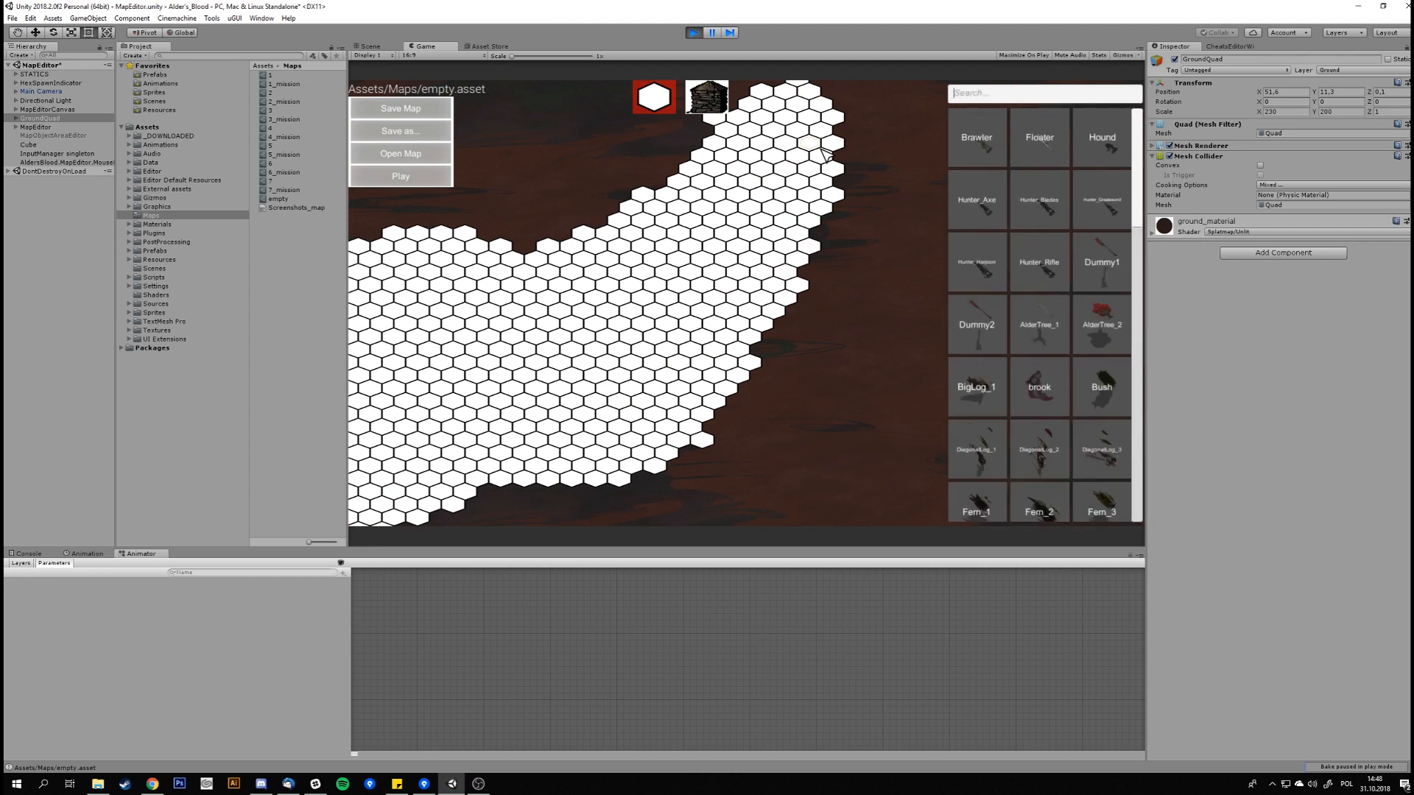
# Paint a short spur of hex tiles on the grid's upper edge and switch to object placement mode
pyautogui.click(716, 109)
pyautogui.moveTo(662, 166); pyautogui.dragTo(745, 206, button='middle')
pyautogui.click(655, 112)
pyautogui.moveTo(666, 254)
pyautogui.mouseDown()
pyautogui.moveTo(641, 232)
pyautogui.moveTo(675, 241)
pyautogui.mouseUp()
pyautogui.click(709, 105)
pyautogui.moveTo(803, 273); pyautogui.dragTo(734, 174, button='middle')
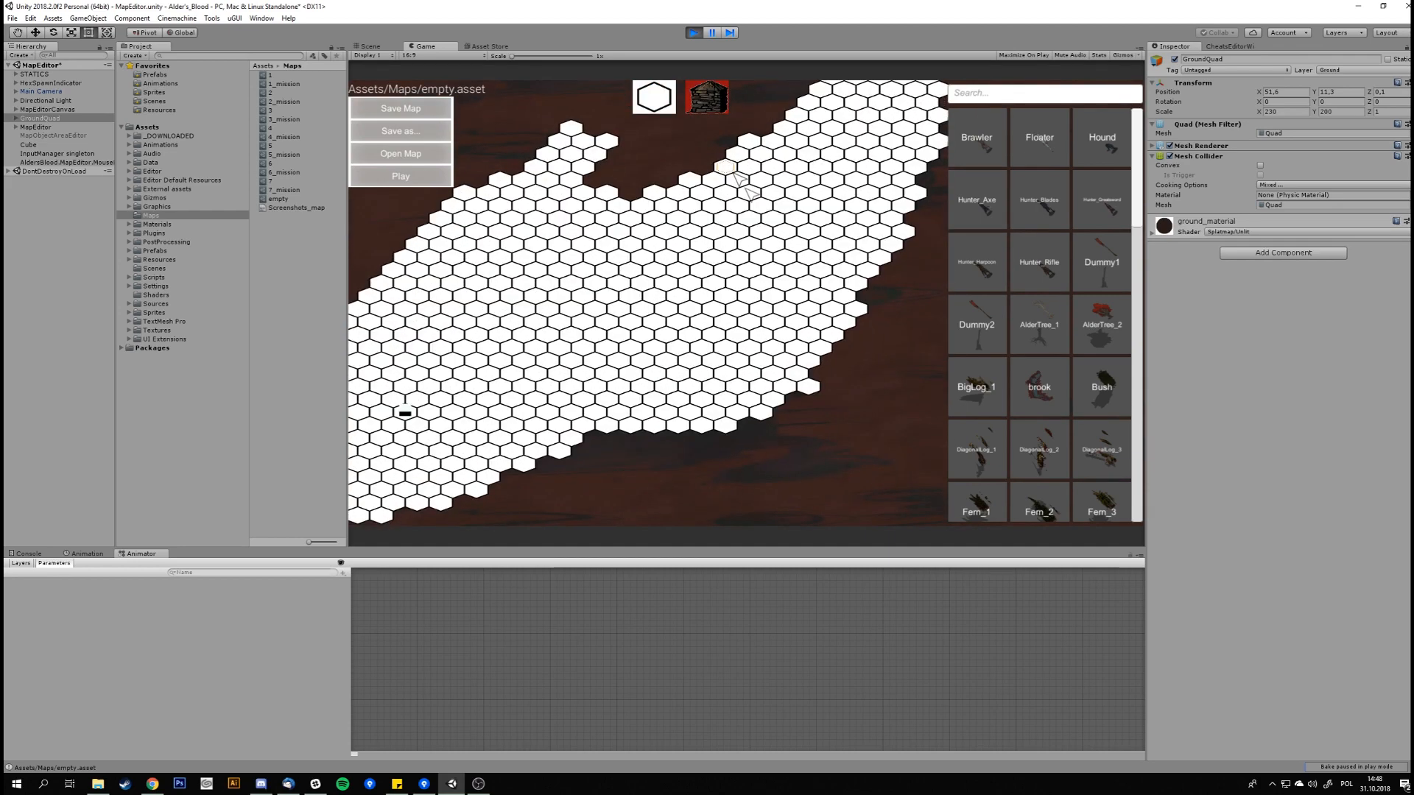
pyautogui.moveTo(578, 329); pyautogui.dragTo(751, 350, button='middle')
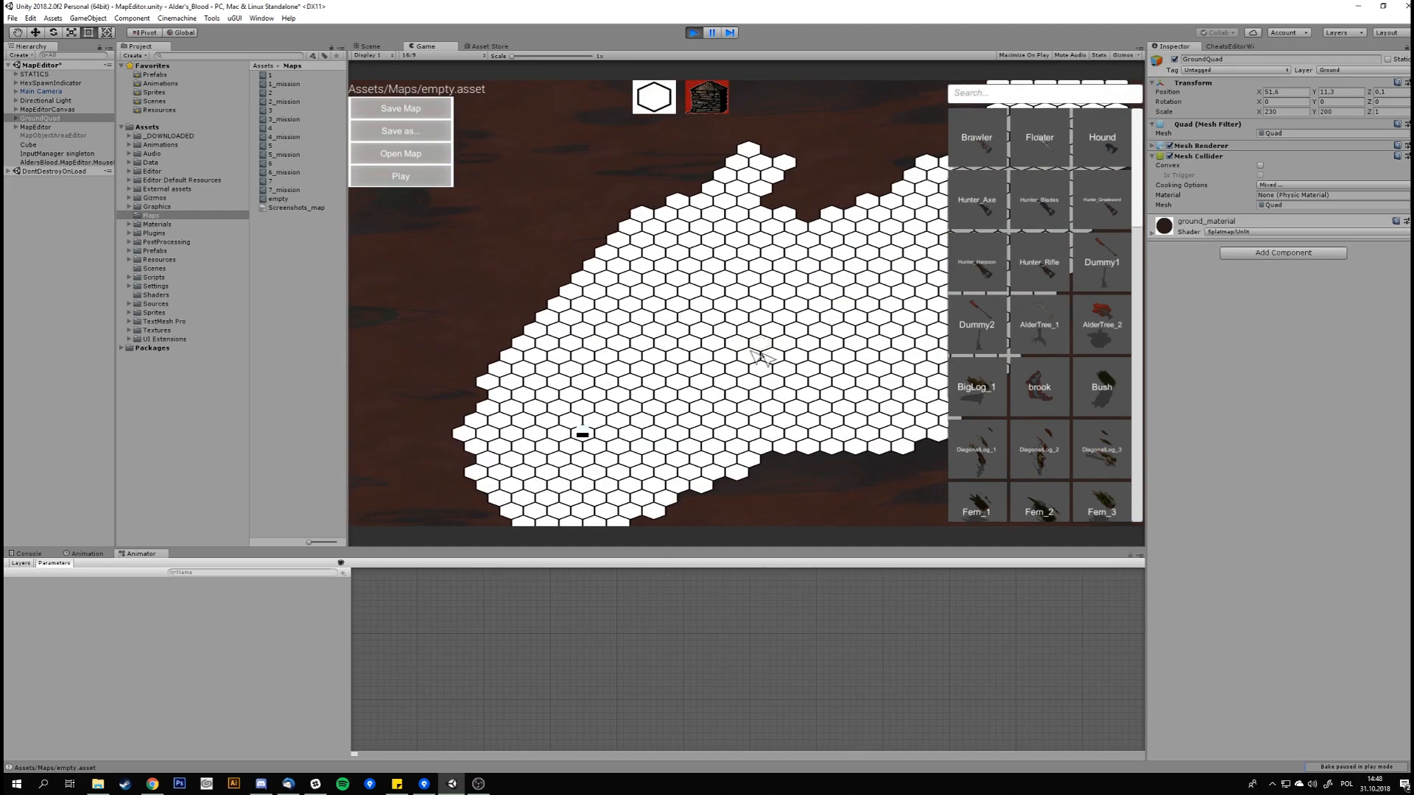
pyautogui.scroll(5, 832, 397)
pyautogui.scroll(-6, 804, 399)
pyautogui.scroll(2, 798, 391)
pyautogui.scroll(2, 803, 398)
pyautogui.moveTo(1138, 200); pyautogui.dragTo(1132, 336)
pyautogui.click(1106, 312)
pyautogui.scroll(5, 753, 361)
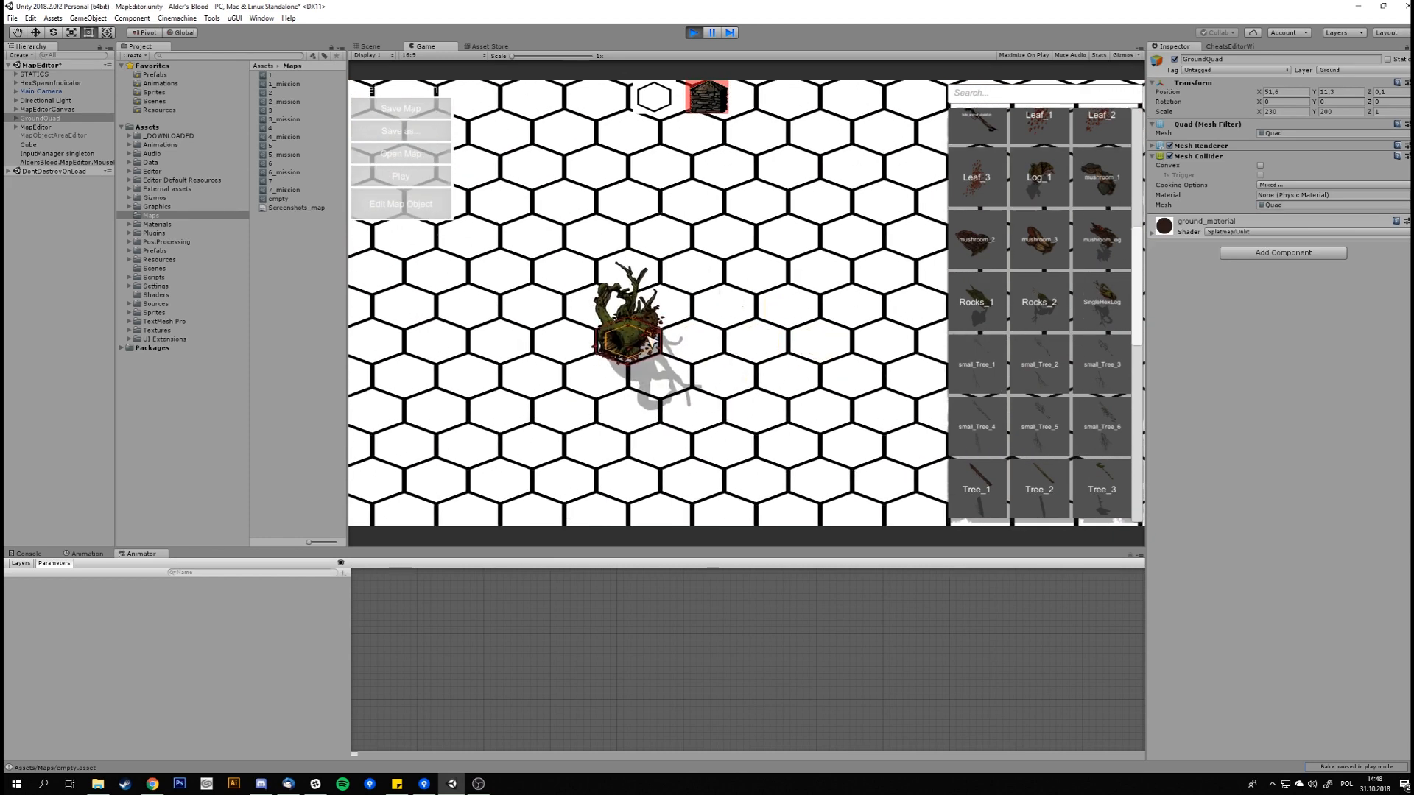
pyautogui.moveTo(665, 331)
pyautogui.mouseDown(button='middle')
pyautogui.moveTo(683, 321)
pyautogui.moveTo(679, 337)
pyautogui.mouseUp(button='middle')
pyautogui.rightClick(679, 331)
# Place the single log object on a hex tile near the middle of the grid
pyautogui.click(1093, 299)
pyautogui.click(678, 326)
pyautogui.moveTo(799, 357); pyautogui.dragTo(612, 390, button='middle')
pyautogui.scroll(-5, 733, 350)
pyautogui.scroll(2, 699, 332)
pyautogui.scroll(3, 696, 330)
pyautogui.moveTo(697, 332); pyautogui.dragTo(876, 338, button='middle')
pyautogui.scroll(-3, 768, 324)
pyautogui.moveTo(768, 324); pyautogui.dragTo(770, 365, button='middle')
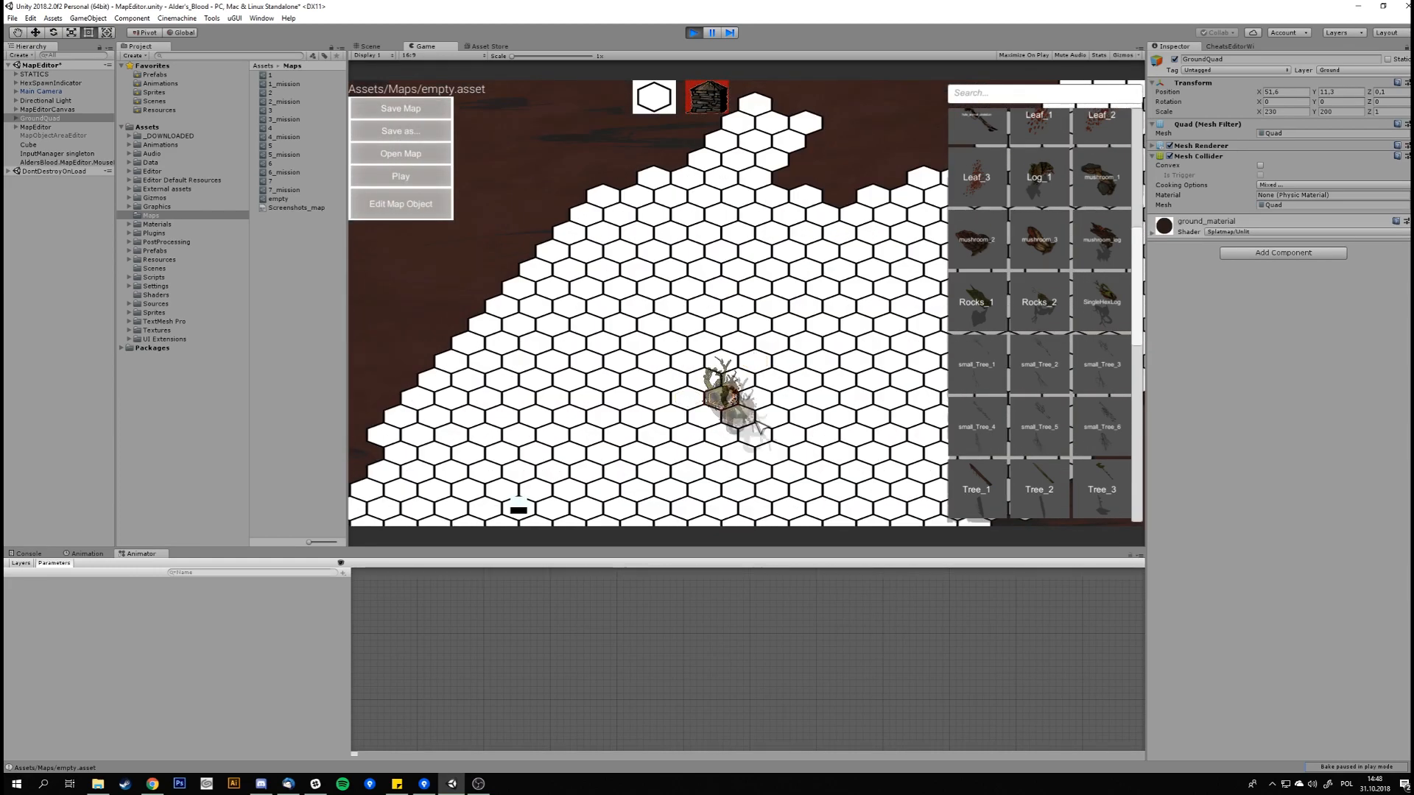
pyautogui.click(731, 416)
pyautogui.moveTo(779, 425); pyautogui.dragTo(765, 404, button='middle')
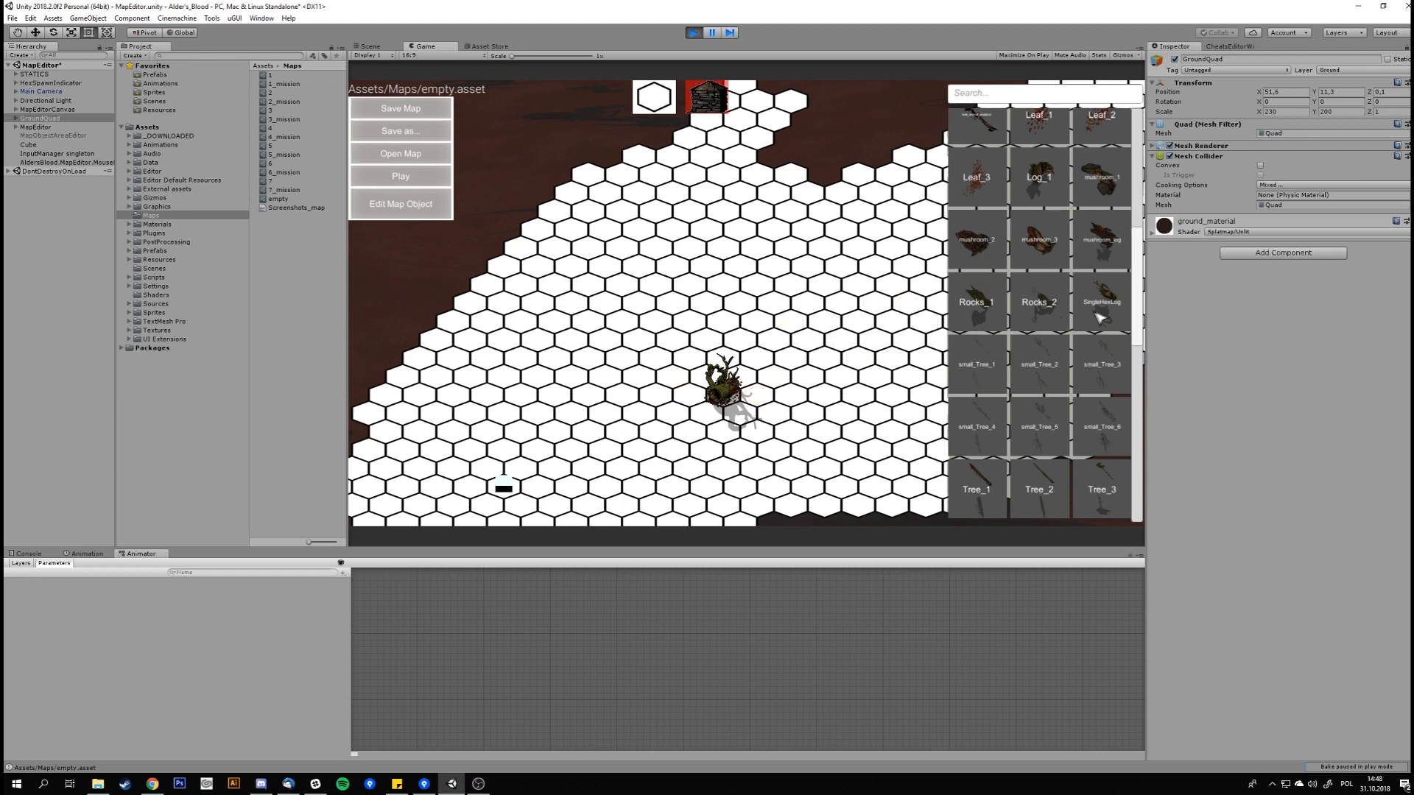
# Place a Rocks_2 object on the tiles just behind the log
pyautogui.click(1027, 316)
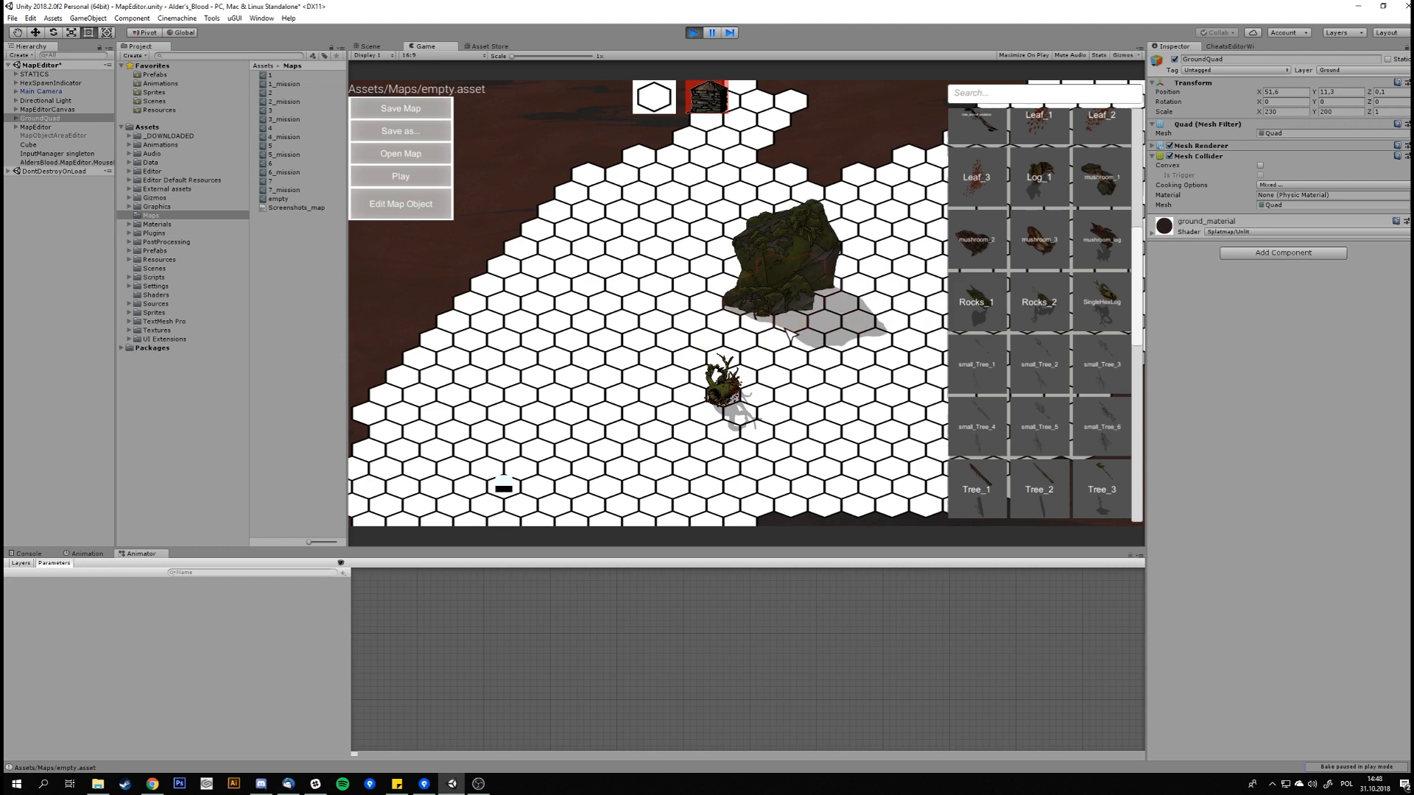
pyautogui.click(716, 326)
pyautogui.moveTo(874, 317); pyautogui.dragTo(817, 332, button='middle')
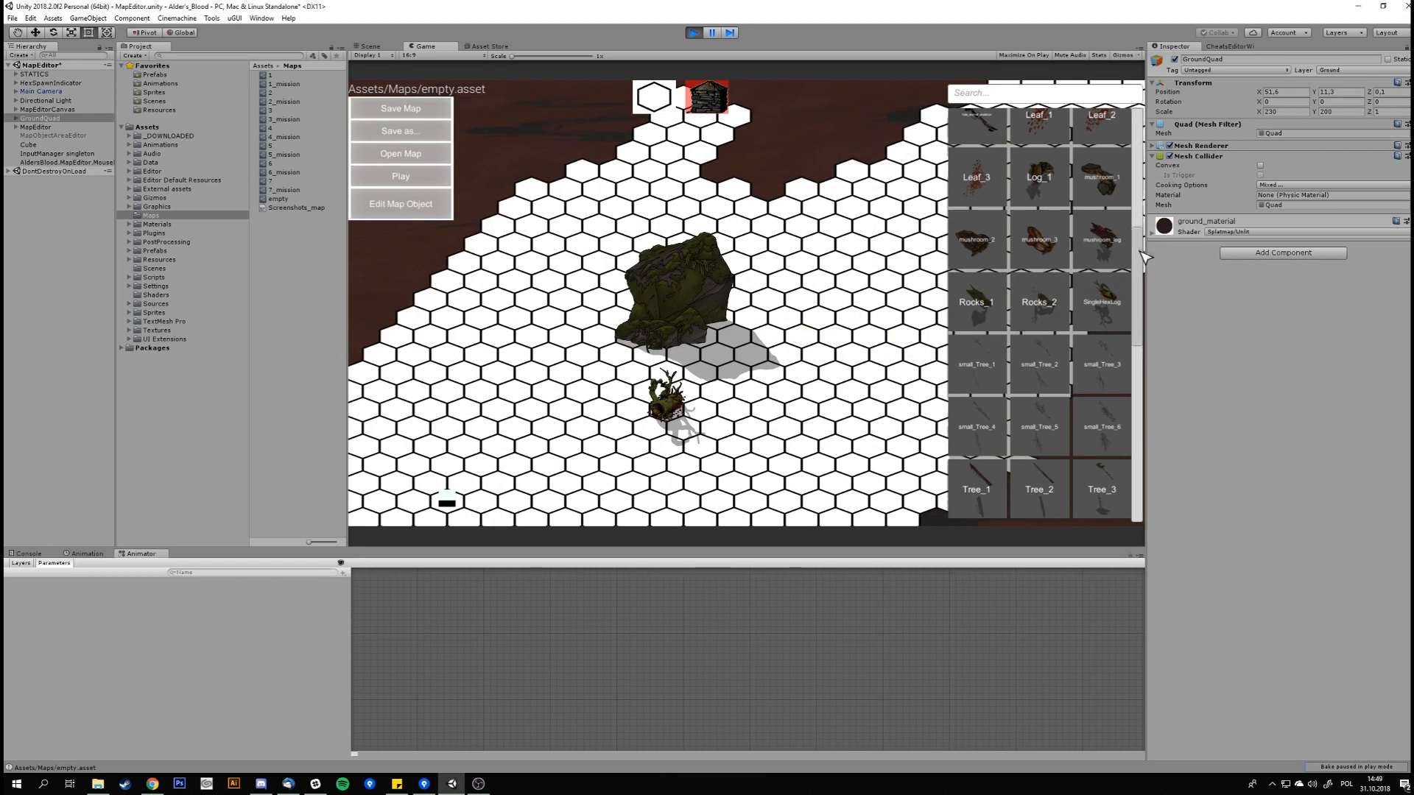
# Move the large rock a few tiles over to the log's right side
pyautogui.scroll(-5, 1138, 302)
pyautogui.moveTo(1130, 351); pyautogui.dragTo(1139, 404)
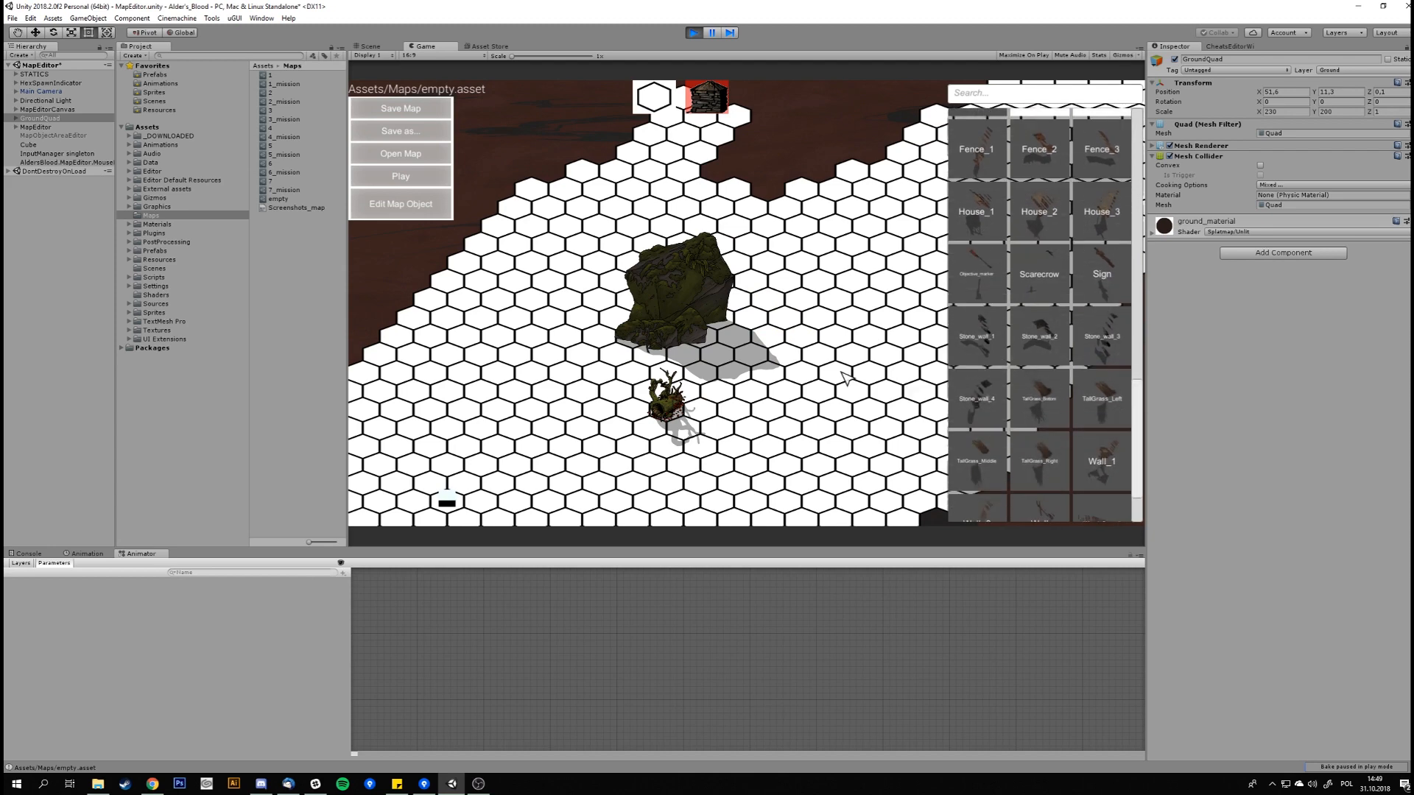
pyautogui.moveTo(686, 368); pyautogui.dragTo(756, 383)
pyautogui.moveTo(703, 334); pyautogui.dragTo(764, 331, button='middle')
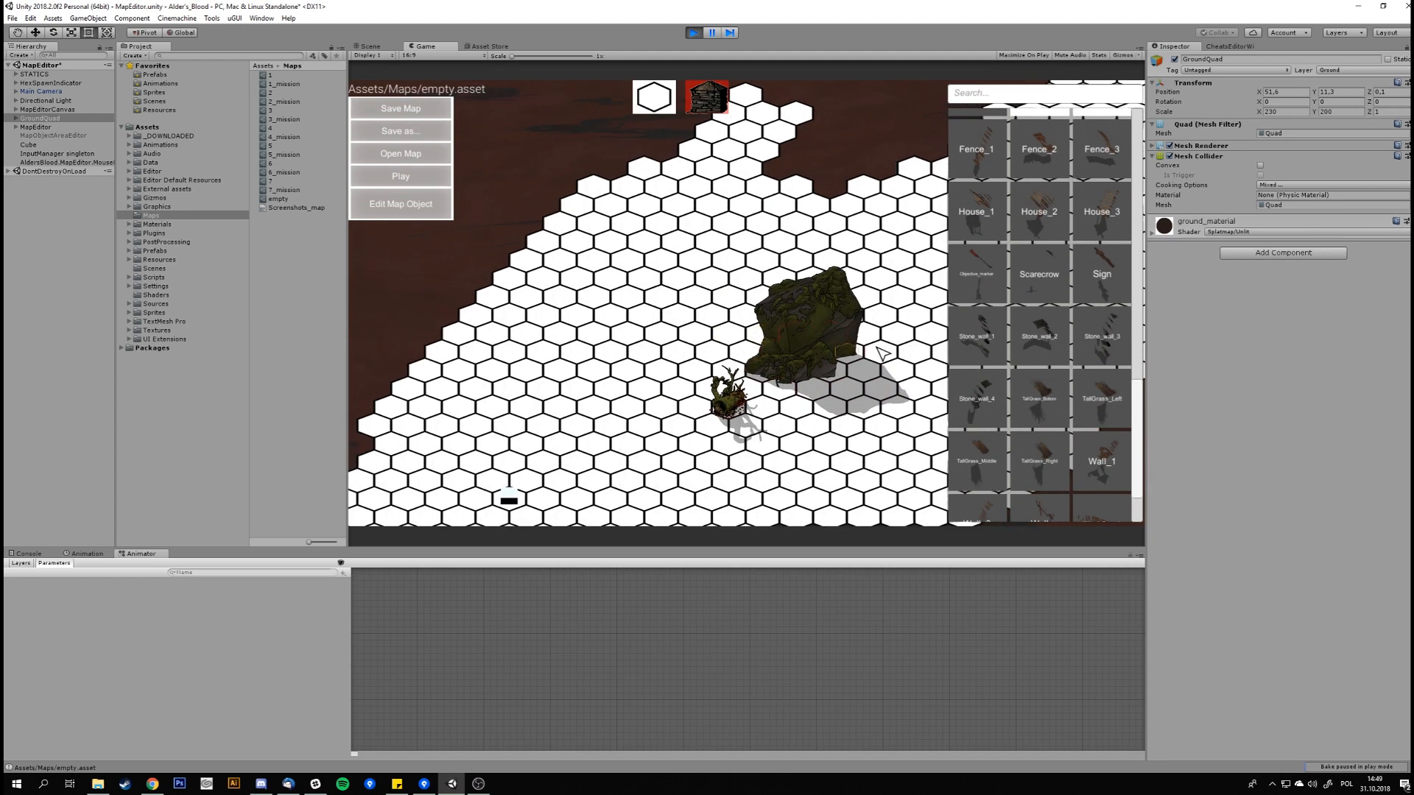
# Place a House_2 object on the grid to the left of the log and rock
pyautogui.moveTo(1138, 404); pyautogui.dragTo(1138, 433)
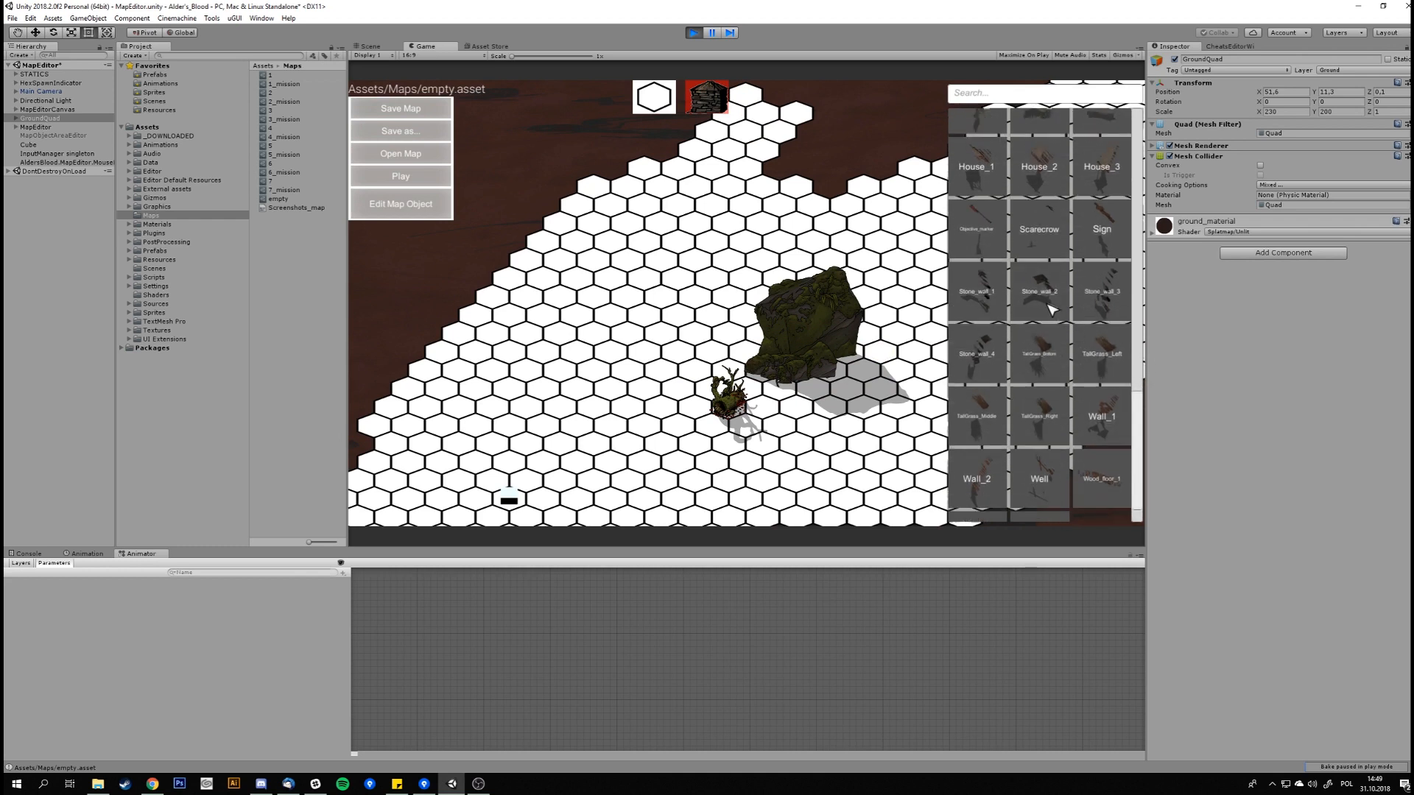
pyautogui.click(1058, 181)
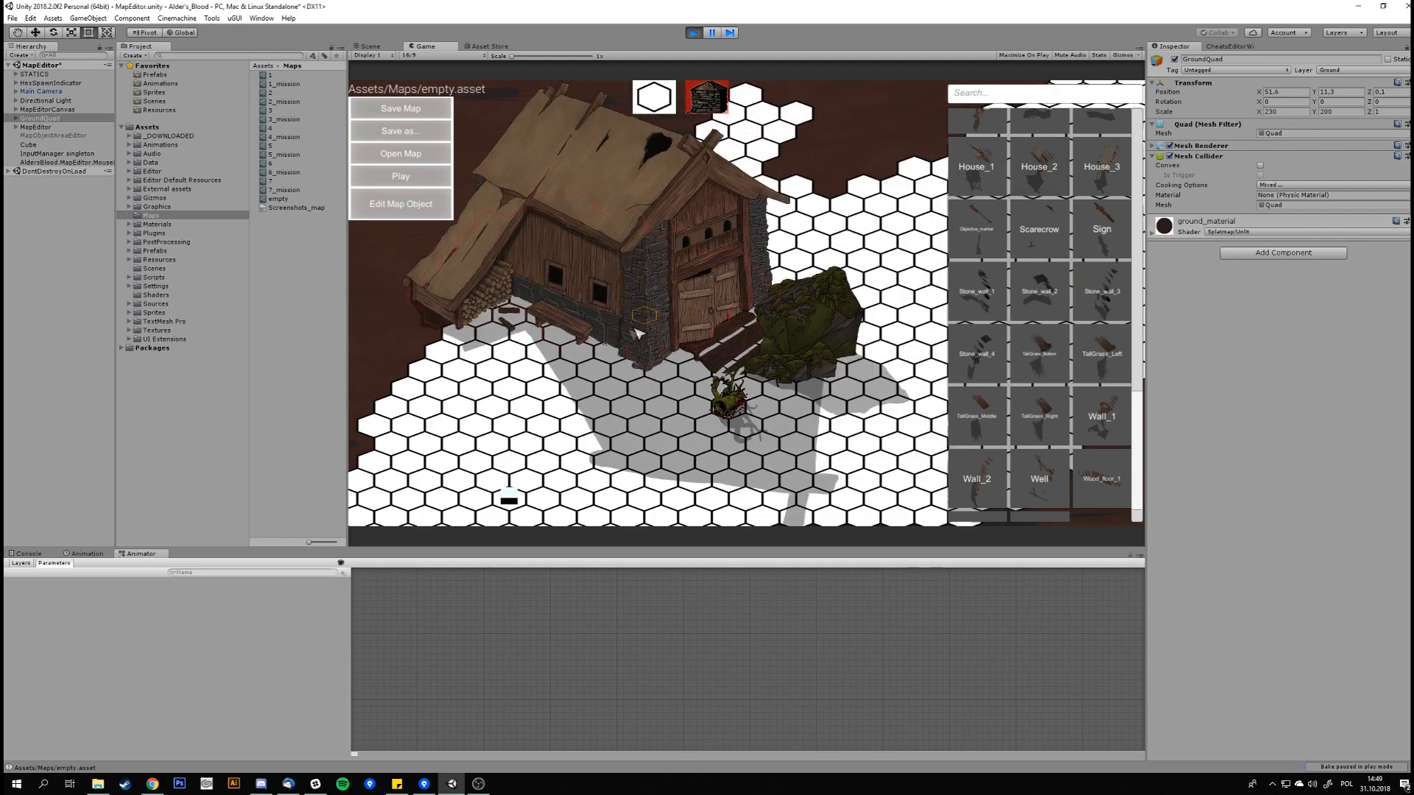
pyautogui.moveTo(568, 316); pyautogui.dragTo(632, 328, button='middle')
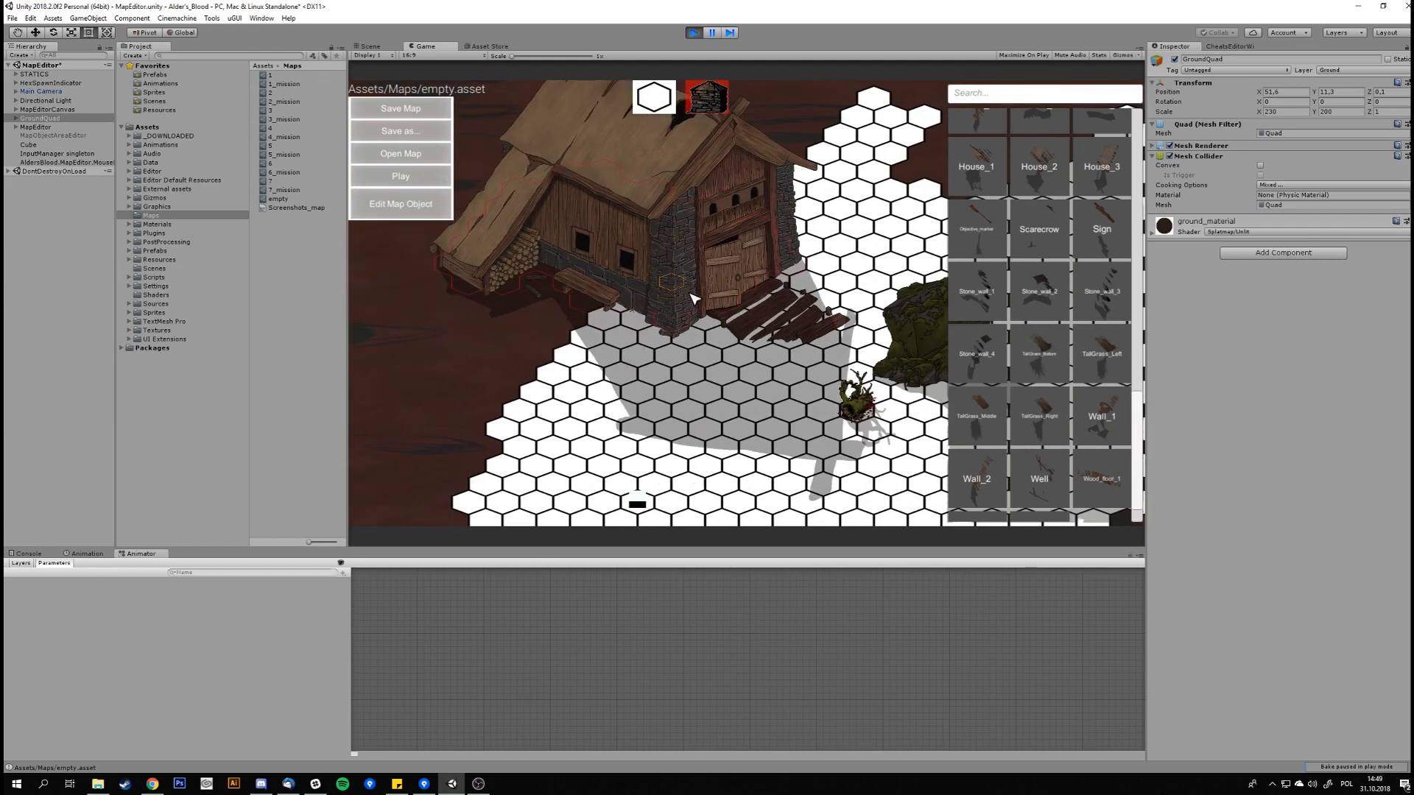
pyautogui.click(685, 404)
pyautogui.moveTo(776, 403); pyautogui.dragTo(804, 350, button='middle')
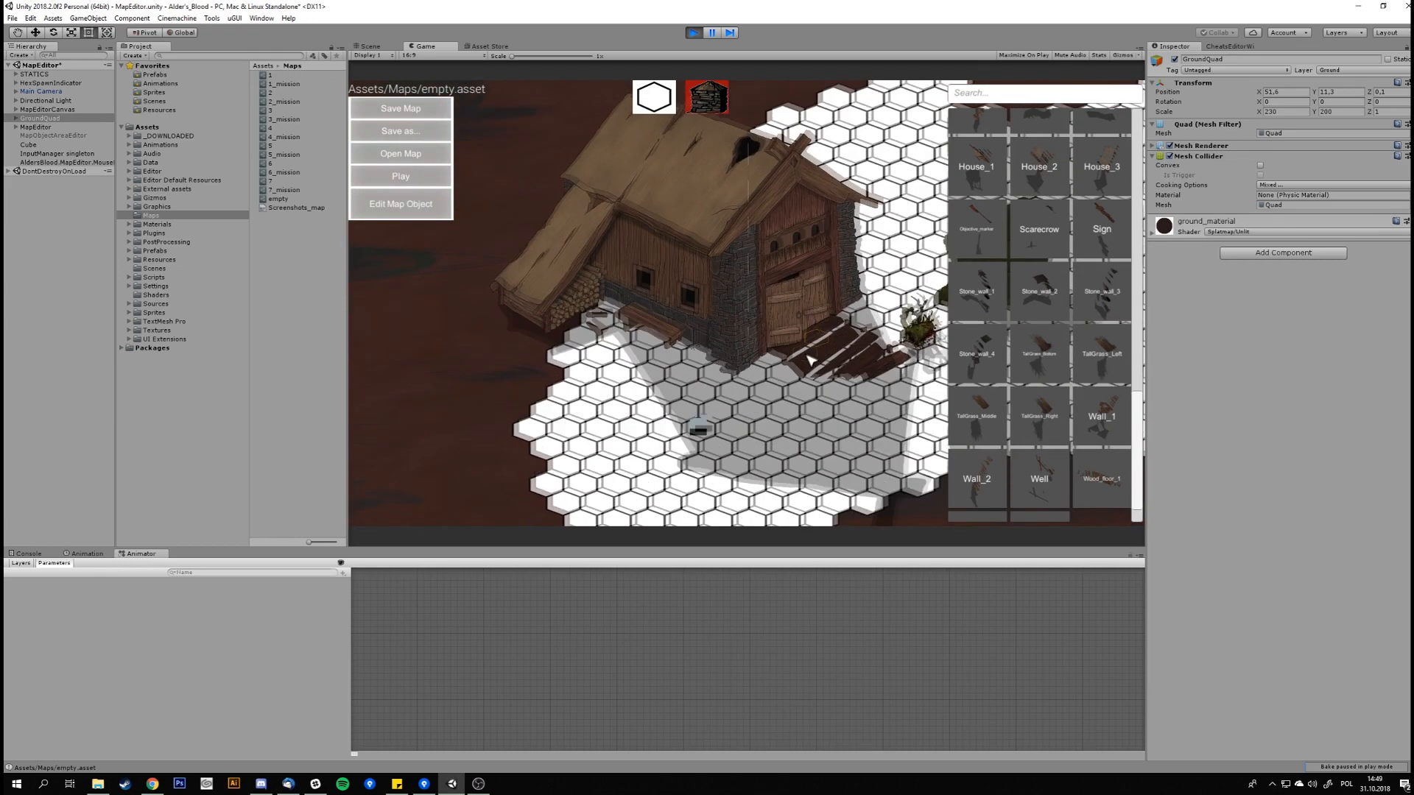
pyautogui.moveTo(632, 314); pyautogui.dragTo(781, 330, button='middle')
# Switch to tile painting and extend the hex grid around the left and back of the house
pyautogui.click(659, 105)
pyautogui.moveTo(727, 217)
pyautogui.mouseDown()
pyautogui.moveTo(648, 316)
pyautogui.moveTo(663, 265)
pyautogui.moveTo(619, 354)
pyautogui.moveTo(703, 334)
pyautogui.moveTo(707, 405)
pyautogui.moveTo(681, 409)
pyautogui.moveTo(688, 379)
pyautogui.moveTo(654, 270)
pyautogui.moveTo(593, 441)
pyautogui.moveTo(663, 493)
pyautogui.moveTo(603, 505)
pyautogui.moveTo(605, 456)
pyautogui.mouseUp()
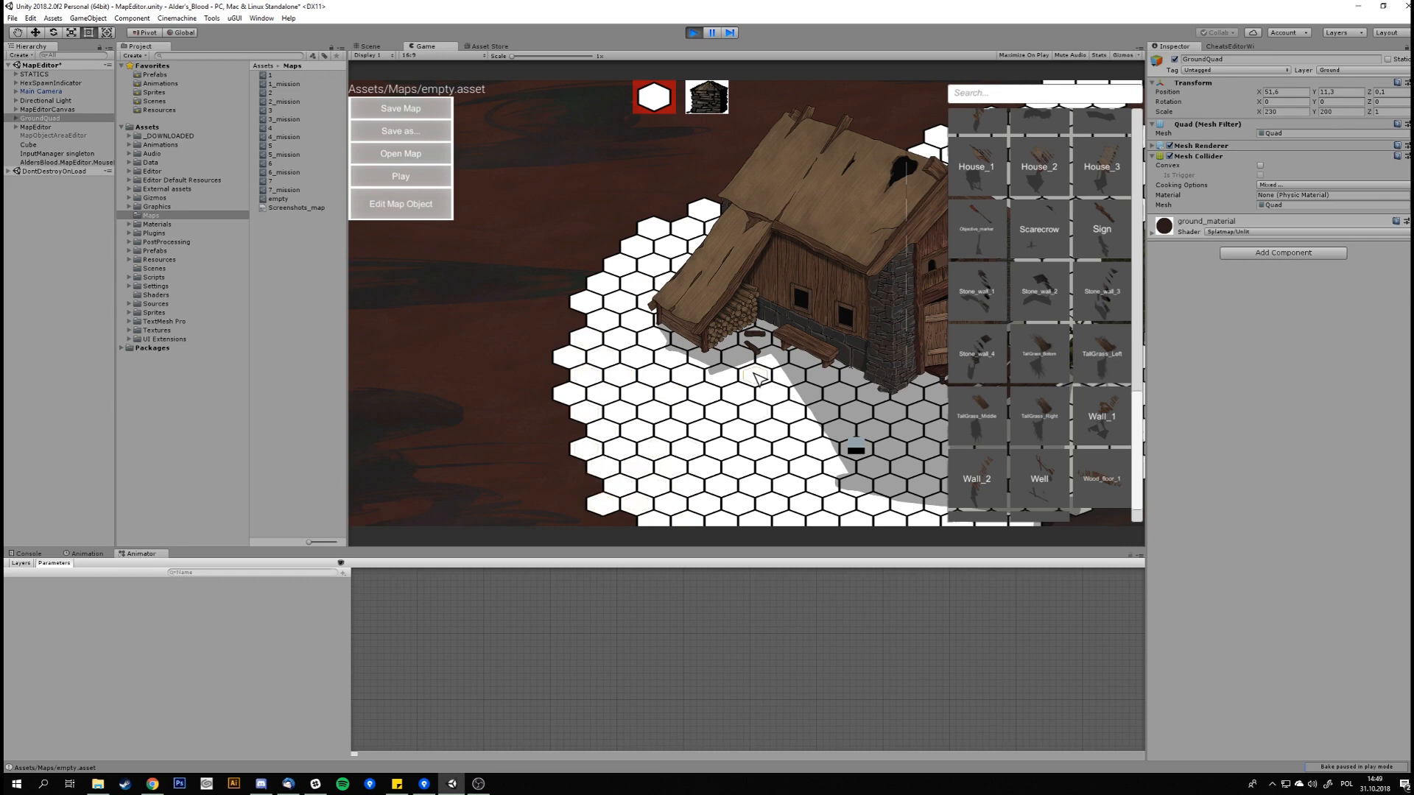
pyautogui.scroll(2, 633, 412)
pyautogui.moveTo(731, 255)
pyautogui.mouseDown()
pyautogui.moveTo(677, 236)
pyautogui.moveTo(589, 243)
pyautogui.moveTo(531, 294)
pyautogui.moveTo(868, 184)
pyautogui.moveTo(625, 206)
pyautogui.moveTo(920, 184)
pyautogui.moveTo(633, 176)
pyautogui.moveTo(786, 236)
pyautogui.moveTo(766, 217)
pyautogui.mouseUp()
pyautogui.press('d')
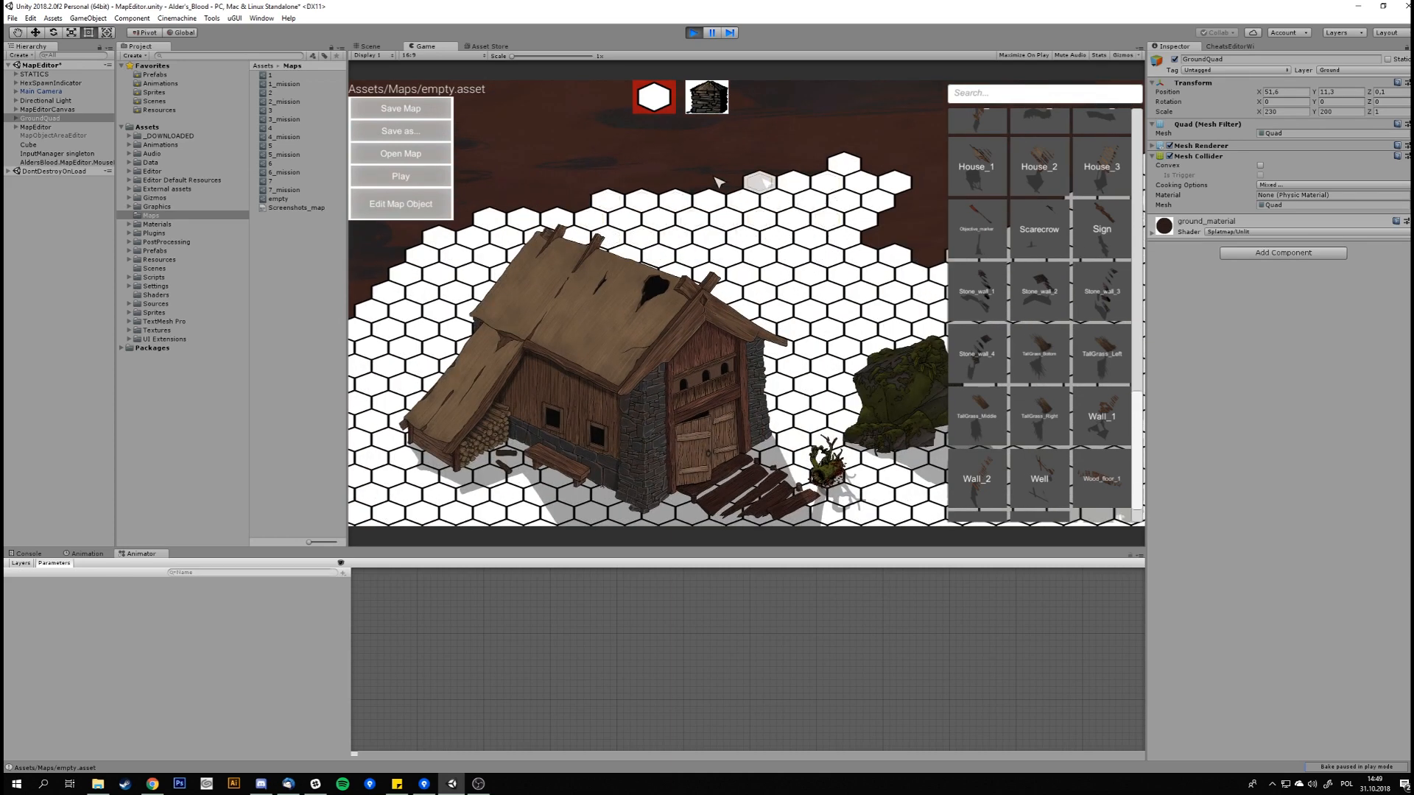
pyautogui.press('a')
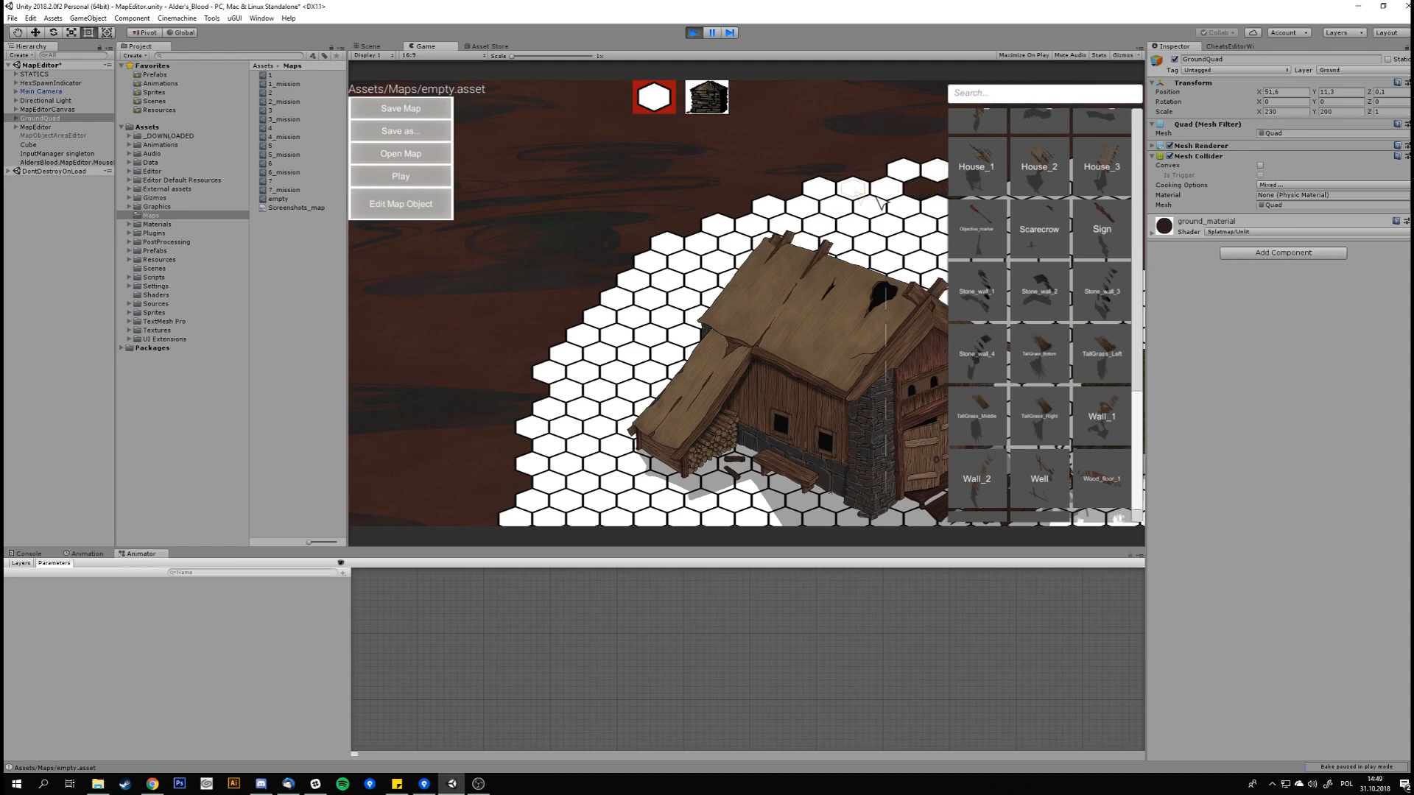
pyautogui.press('d')
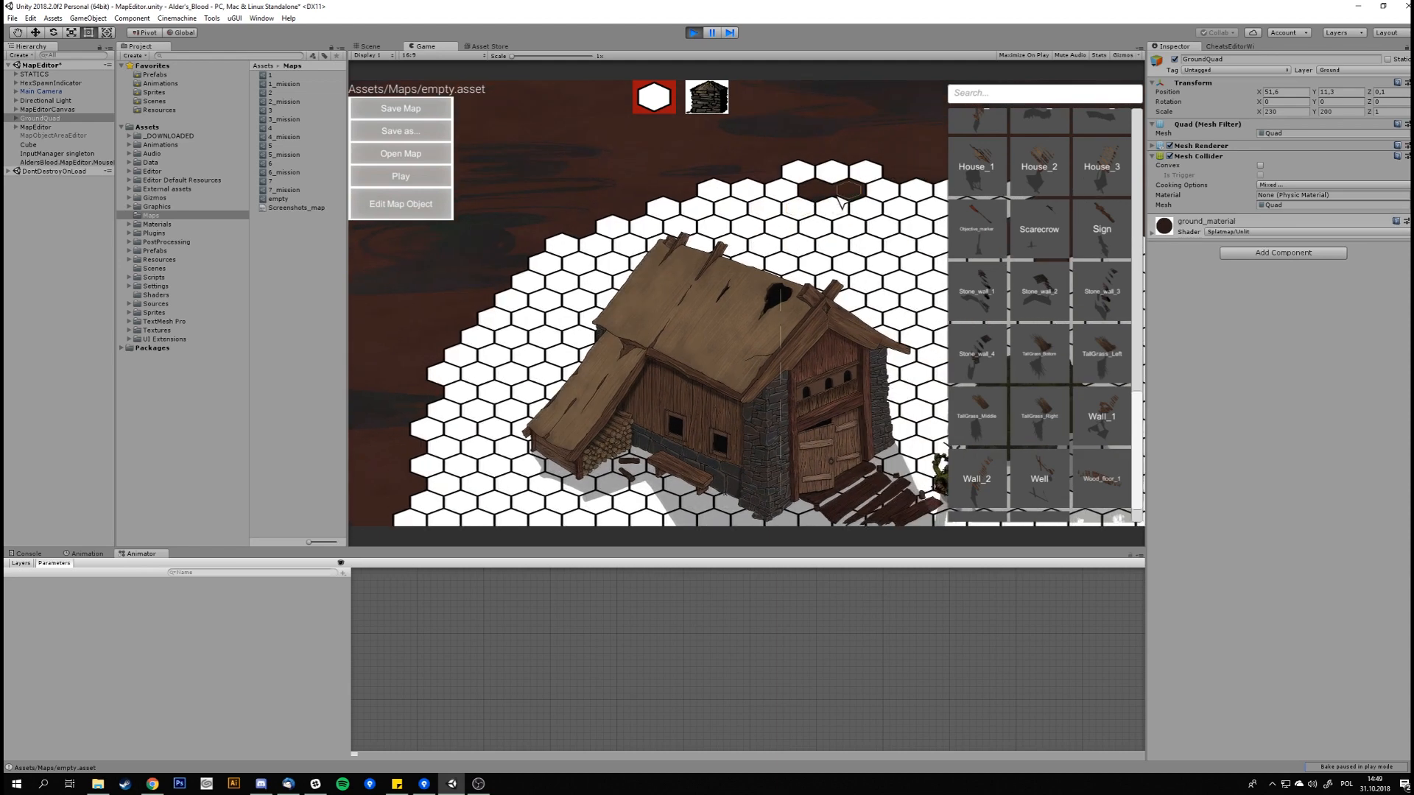
pyautogui.press('a')
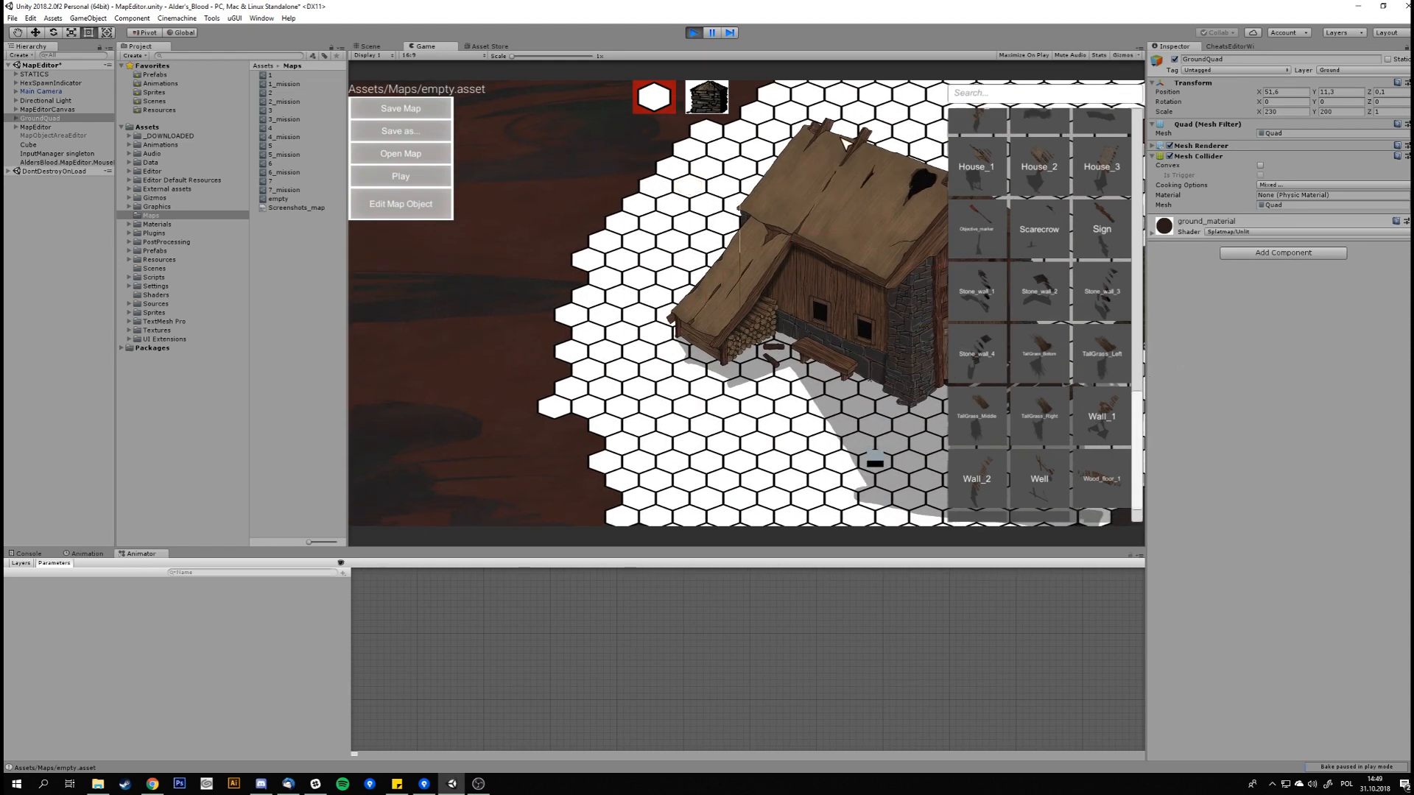
# Place a Hunter_Axe character on the grid between the house entrance and the large rock
pyautogui.press('d')
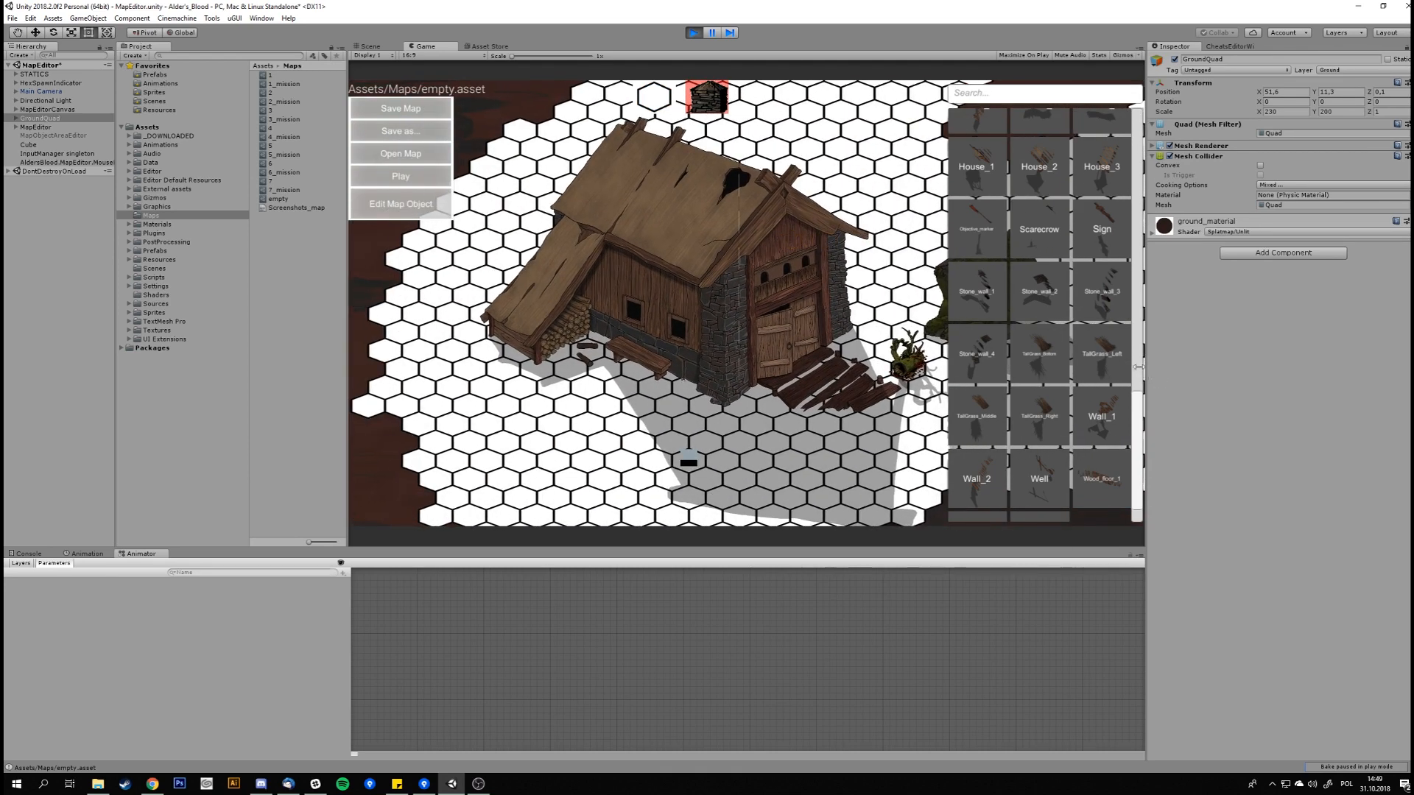
pyautogui.moveTo(1147, 426); pyautogui.dragTo(1145, 120)
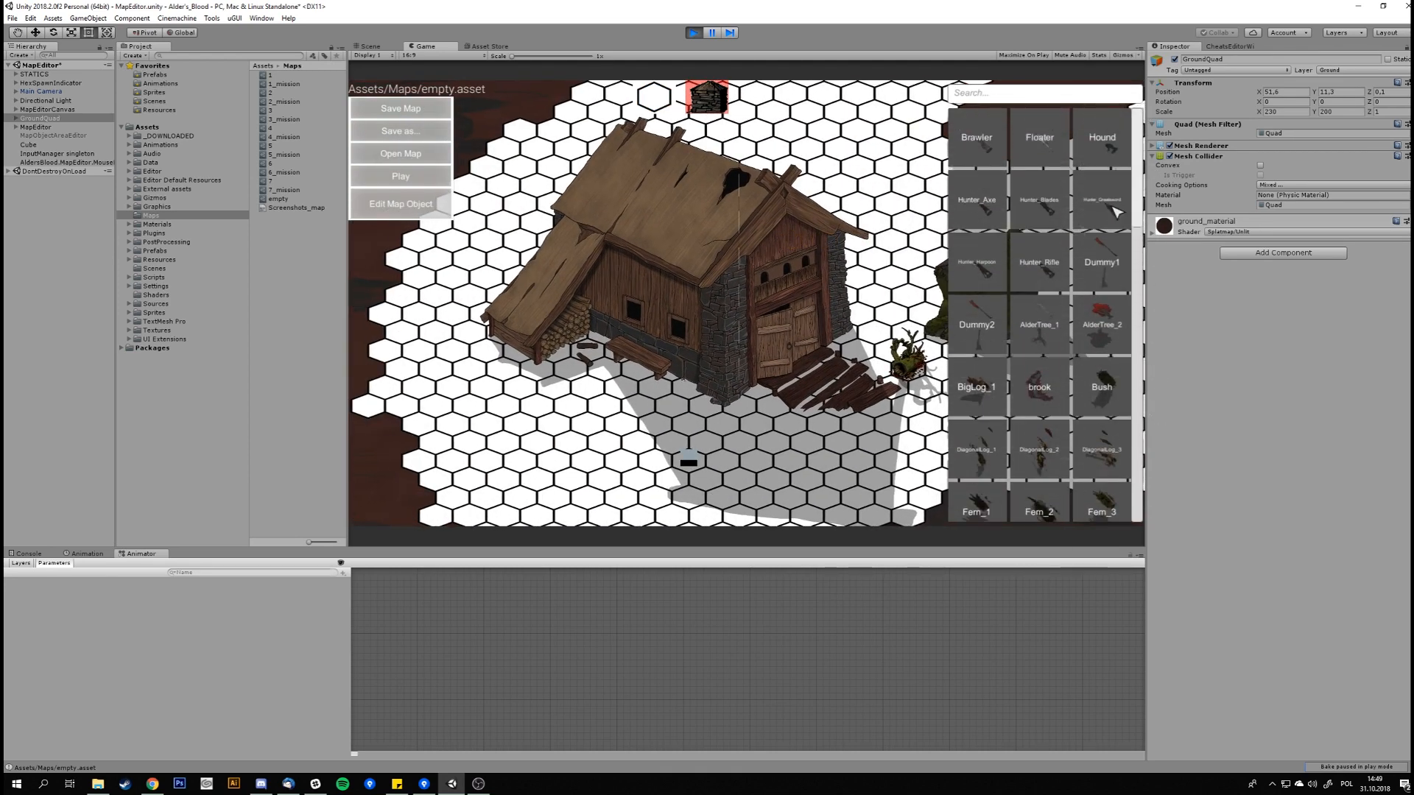
pyautogui.click(988, 215)
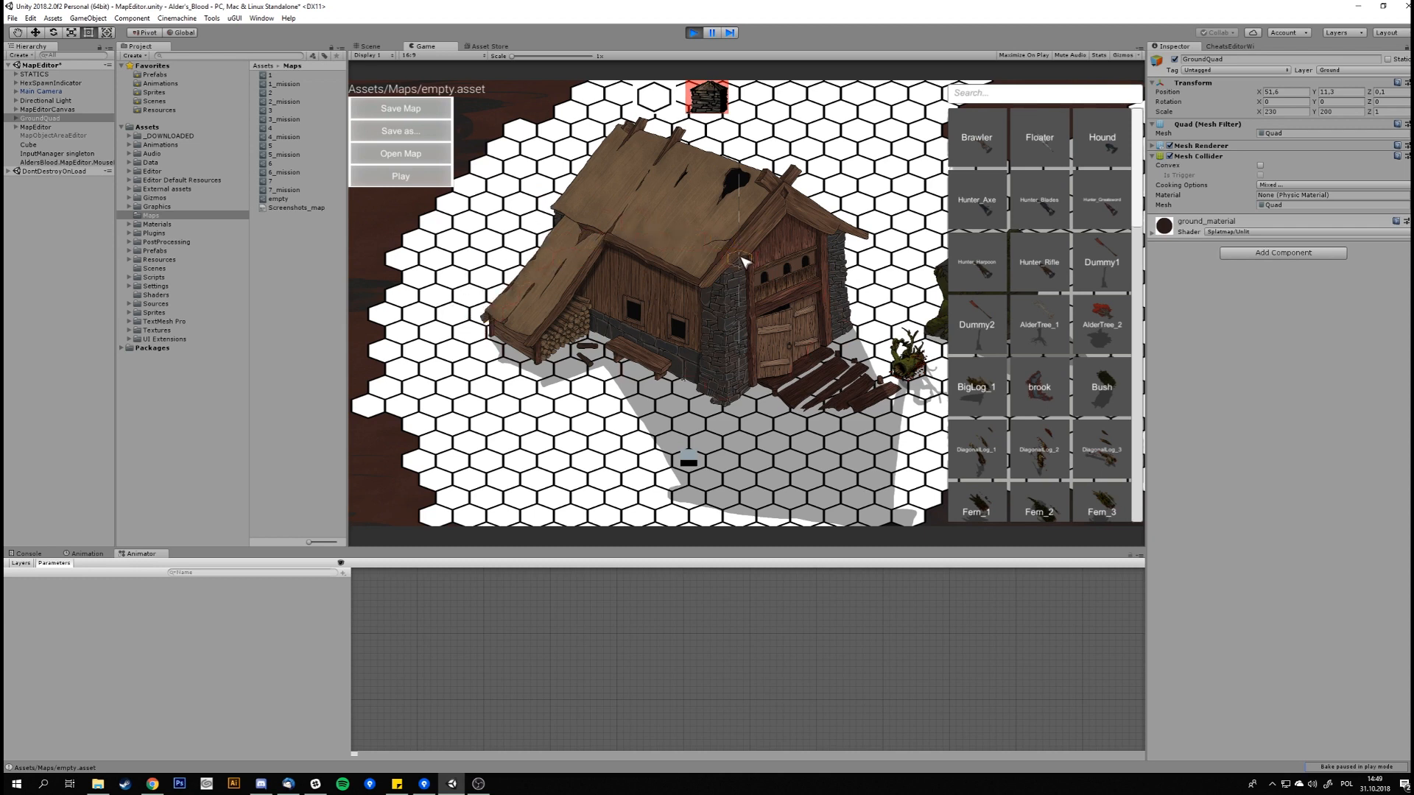
pyautogui.moveTo(785, 254); pyautogui.dragTo(759, 275, button='middle')
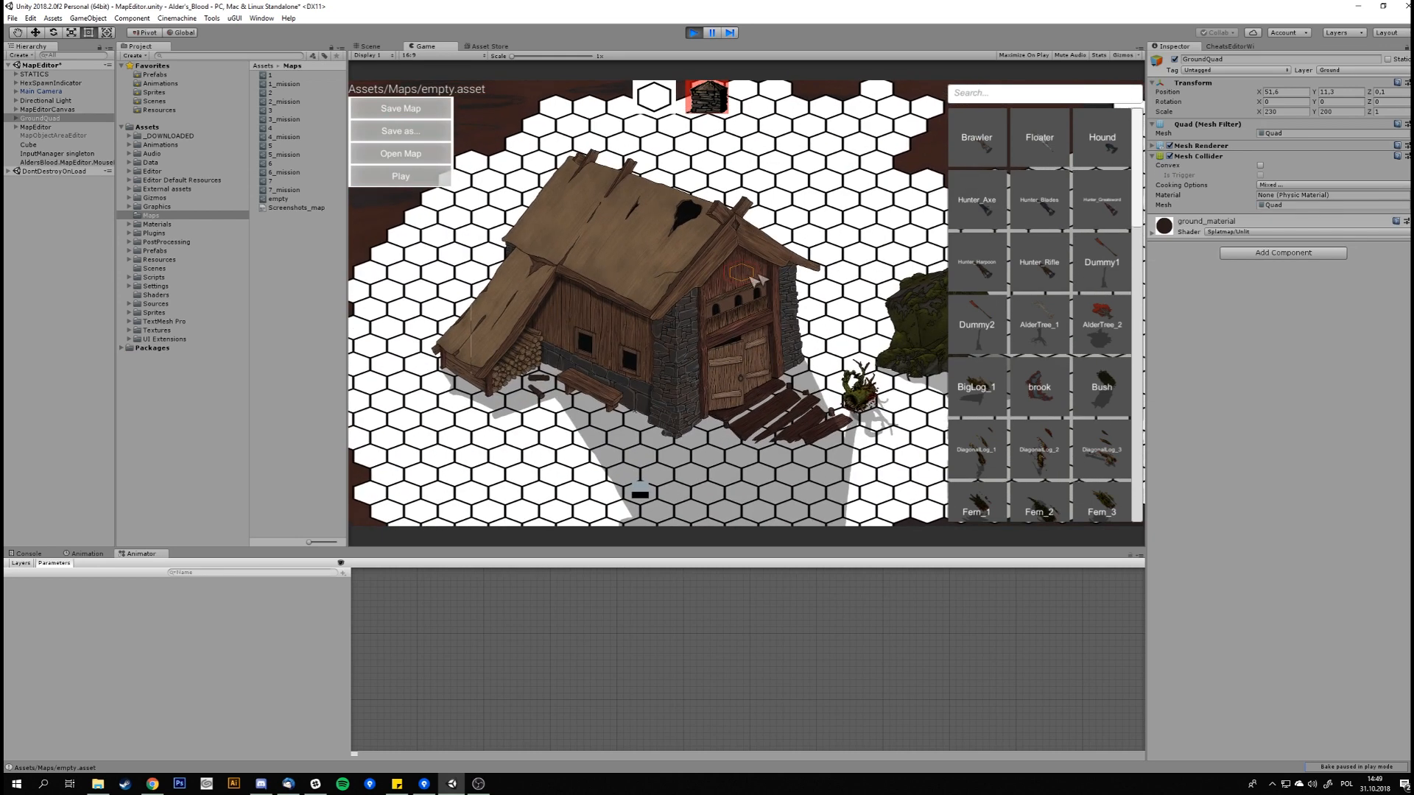
pyautogui.moveTo(811, 321); pyautogui.dragTo(766, 308, button='middle')
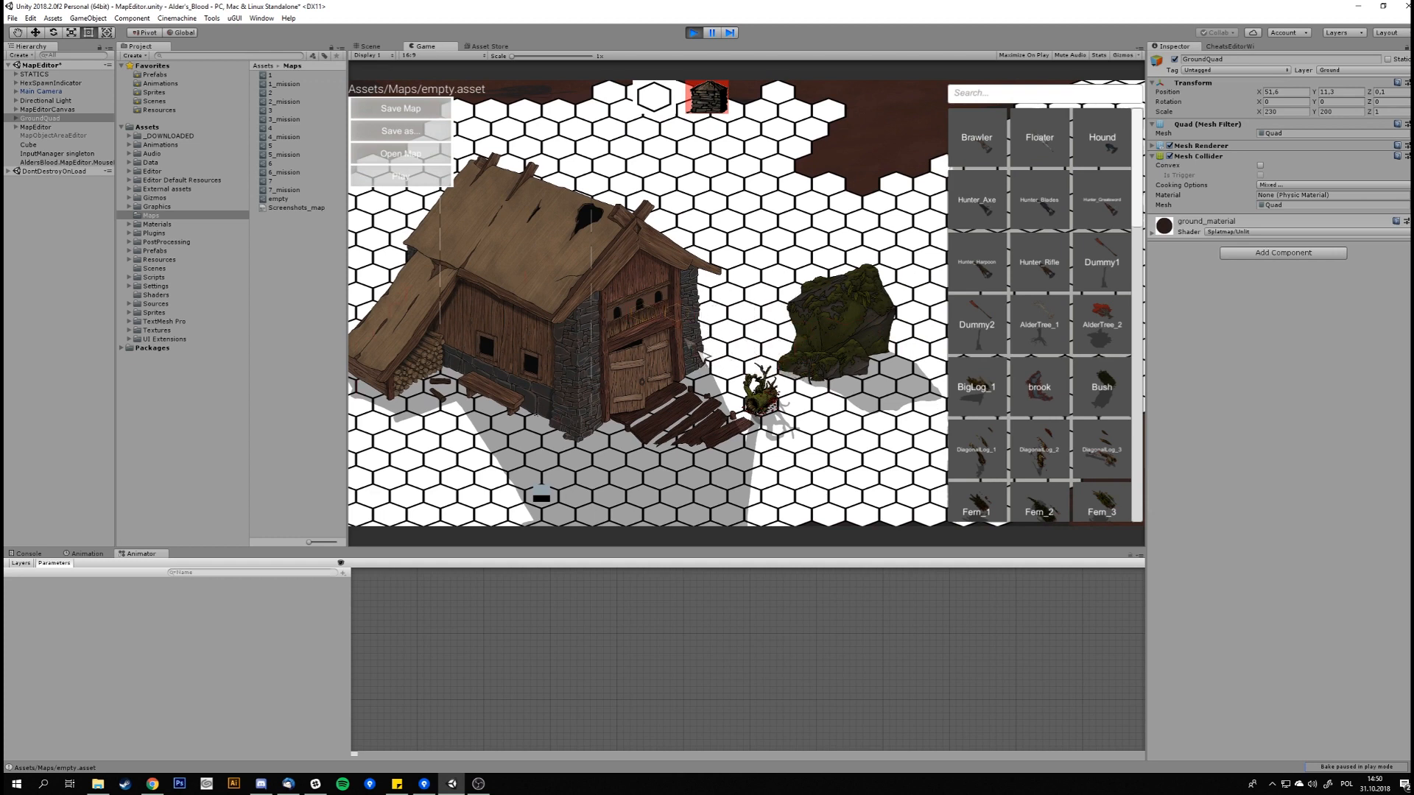
pyautogui.click(747, 356)
pyautogui.moveTo(796, 398); pyautogui.dragTo(834, 437, button='middle')
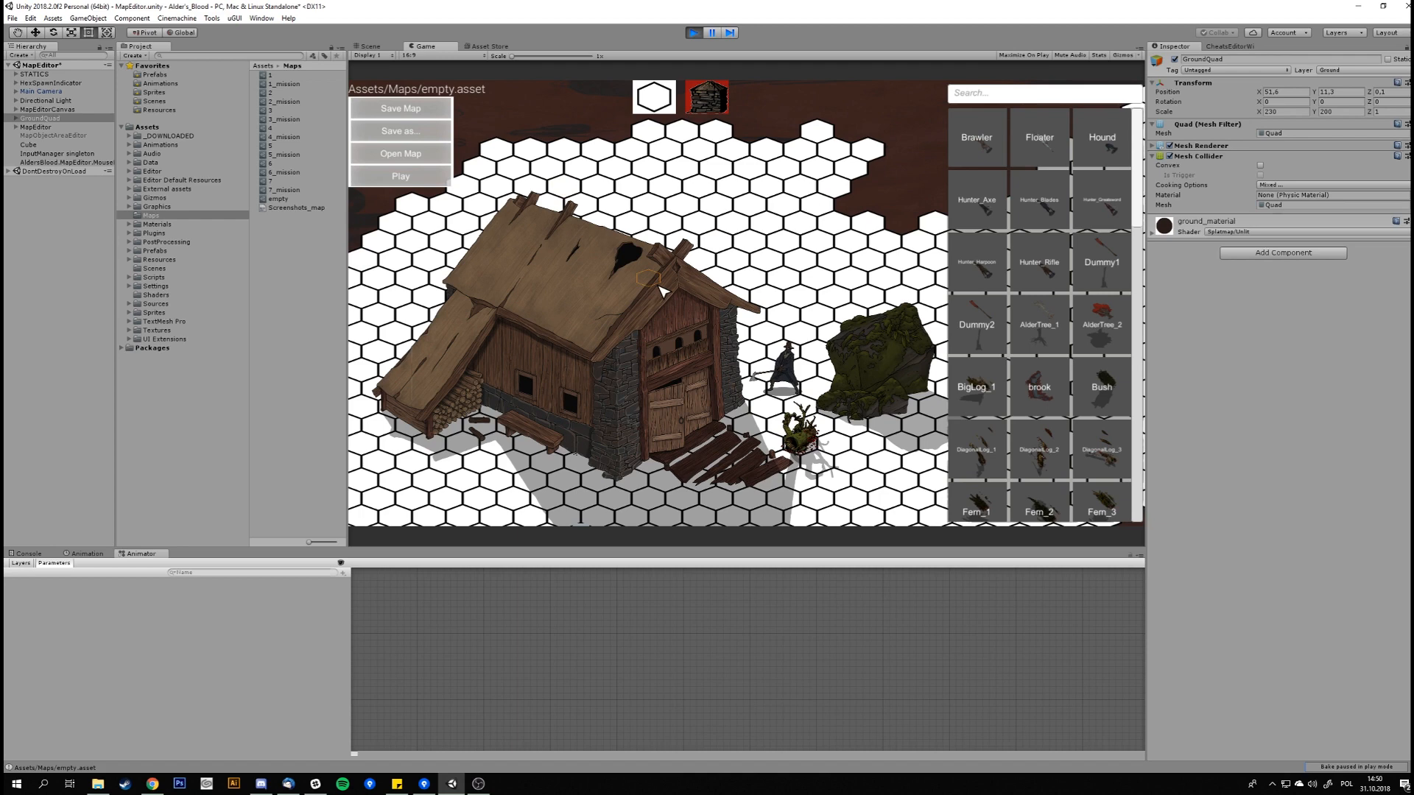
# Place a brook object across the hex grid to the right of the large rock
pyautogui.scroll(3, 781, 280)
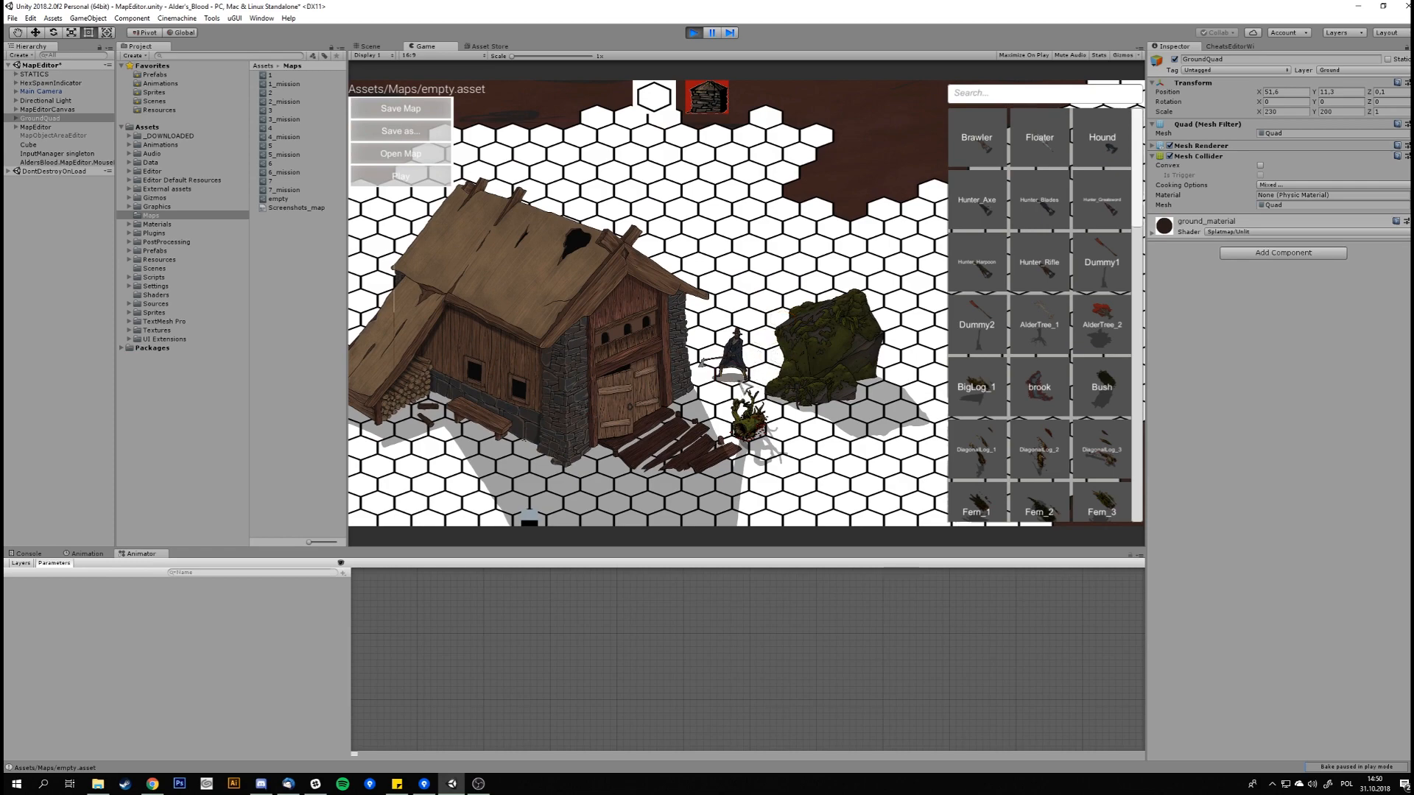
pyautogui.scroll(-3, 861, 356)
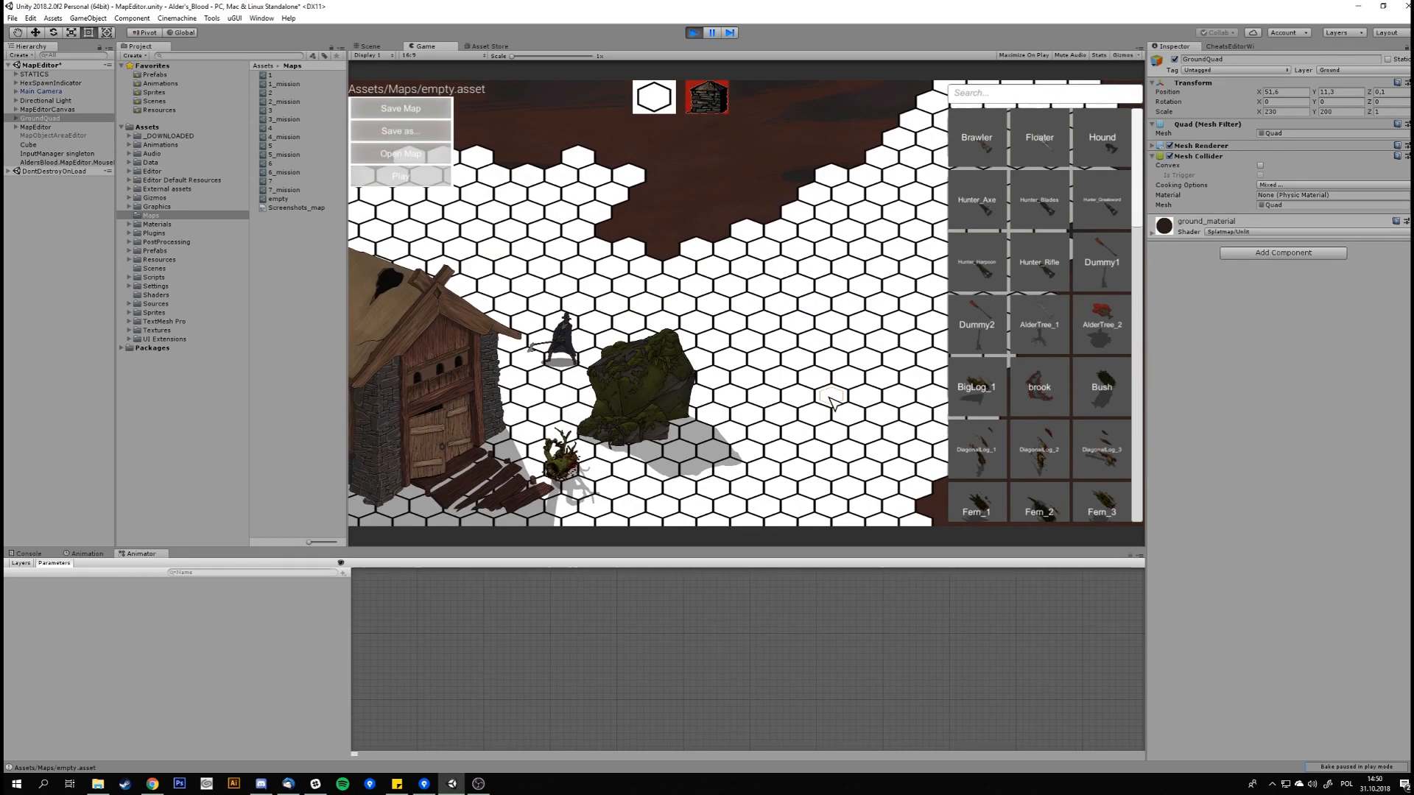
pyautogui.click(1064, 400)
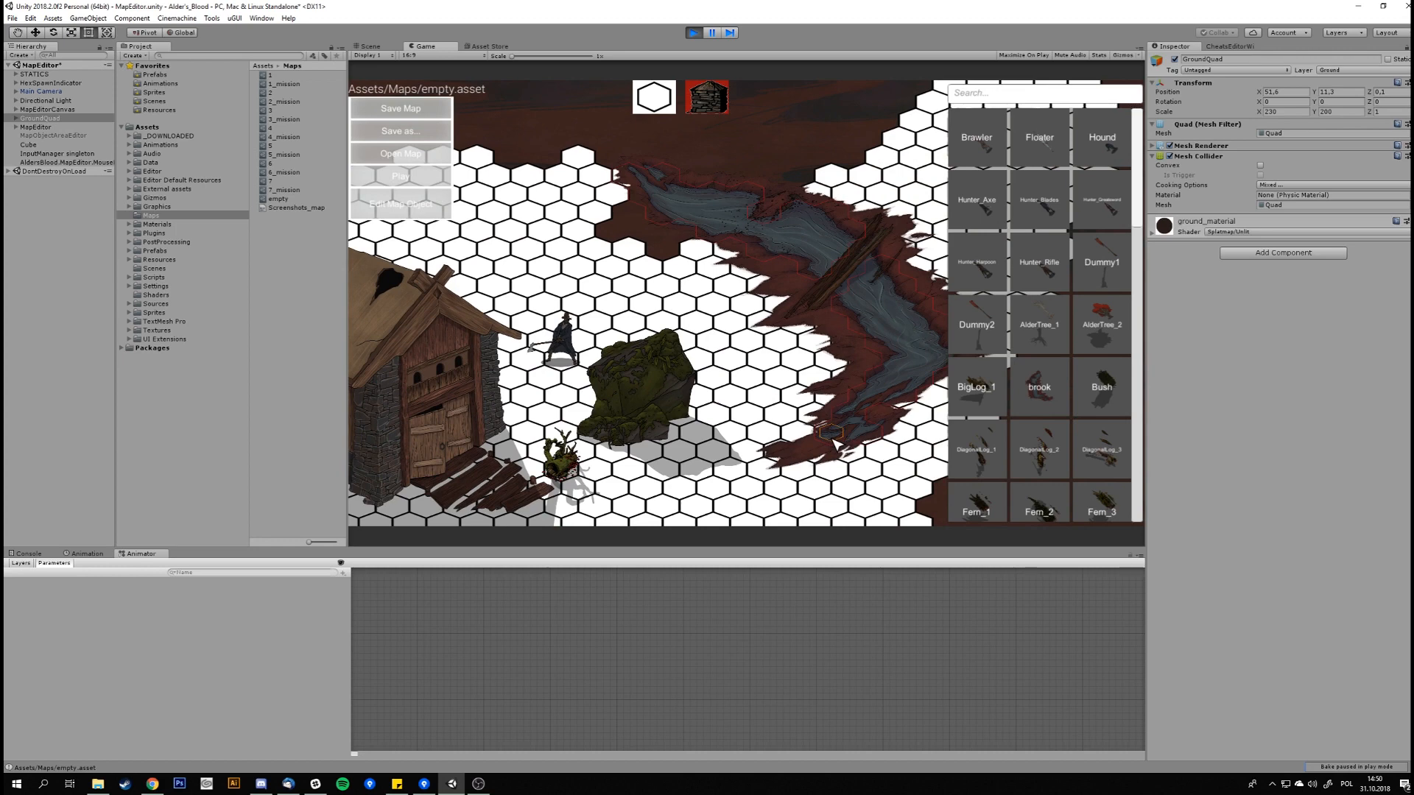
pyautogui.click(788, 418)
pyautogui.moveTo(838, 361); pyautogui.dragTo(831, 368, button='middle')
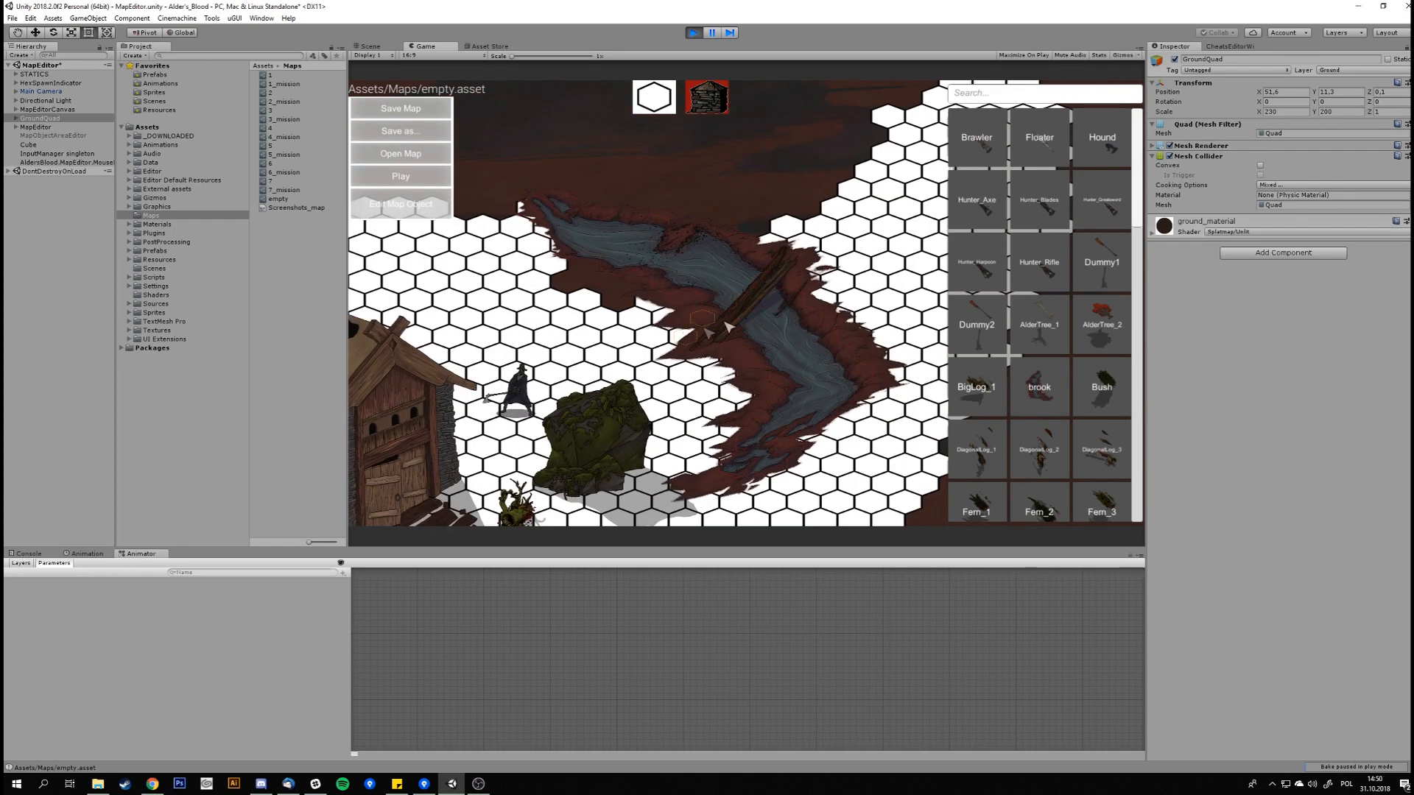
# Move the brook several tiles farther from the rock and set the hunter beside the brook's log bridge
pyautogui.moveTo(517, 396); pyautogui.dragTo(628, 362)
pyautogui.moveTo(703, 297); pyautogui.dragTo(672, 338, button='middle')
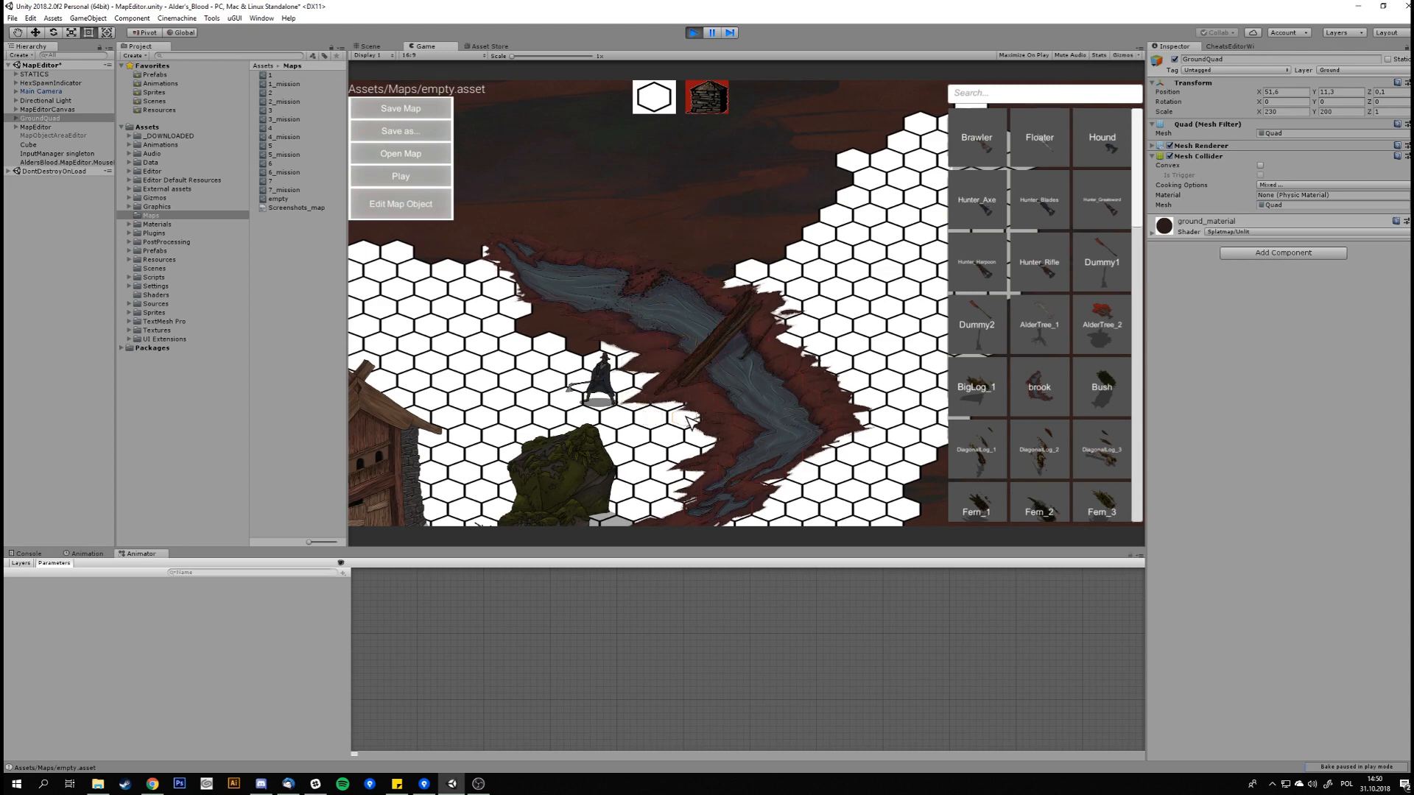
pyautogui.moveTo(861, 342); pyautogui.dragTo(847, 308, button='middle')
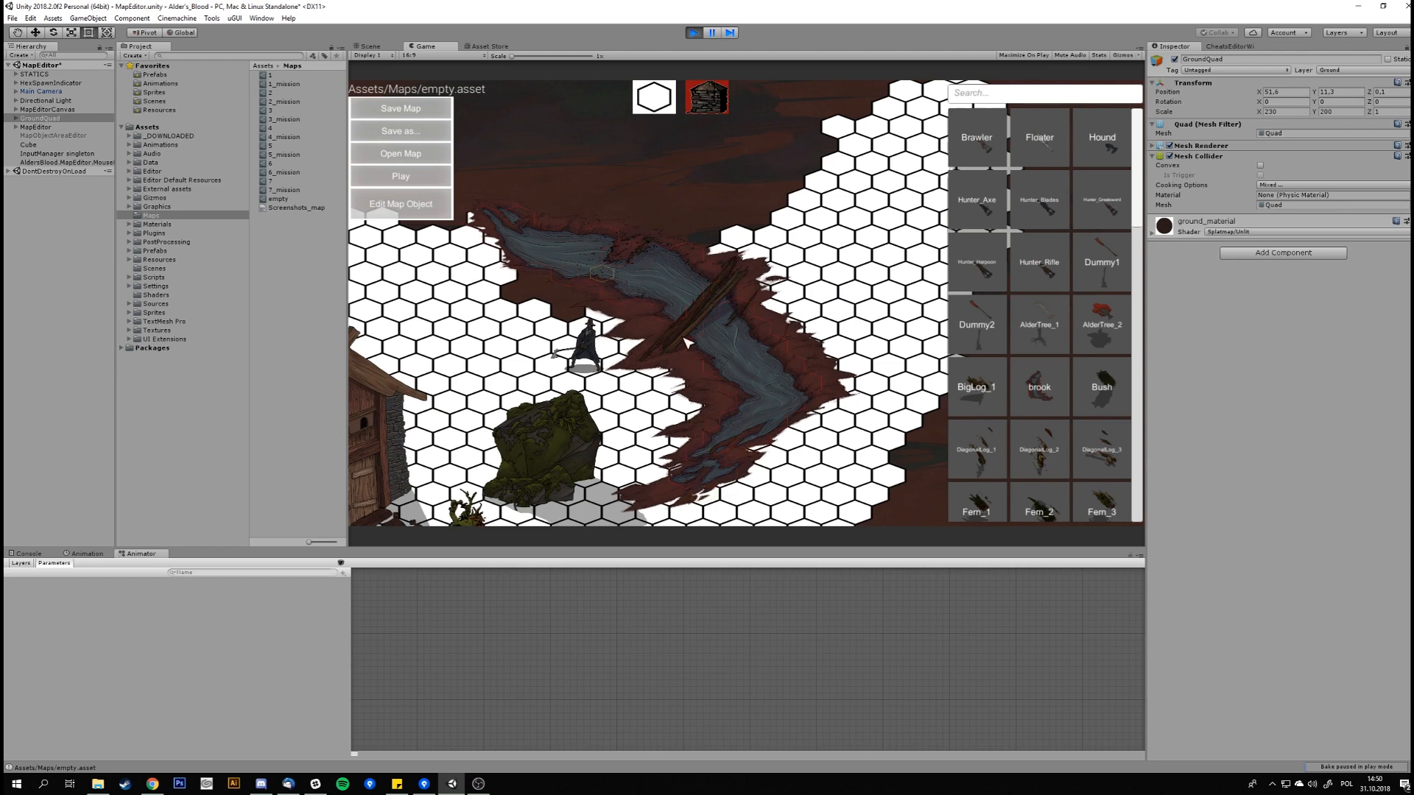
pyautogui.moveTo(743, 343); pyautogui.dragTo(638, 328, button='middle')
pyautogui.moveTo(638, 372); pyautogui.dragTo(807, 373)
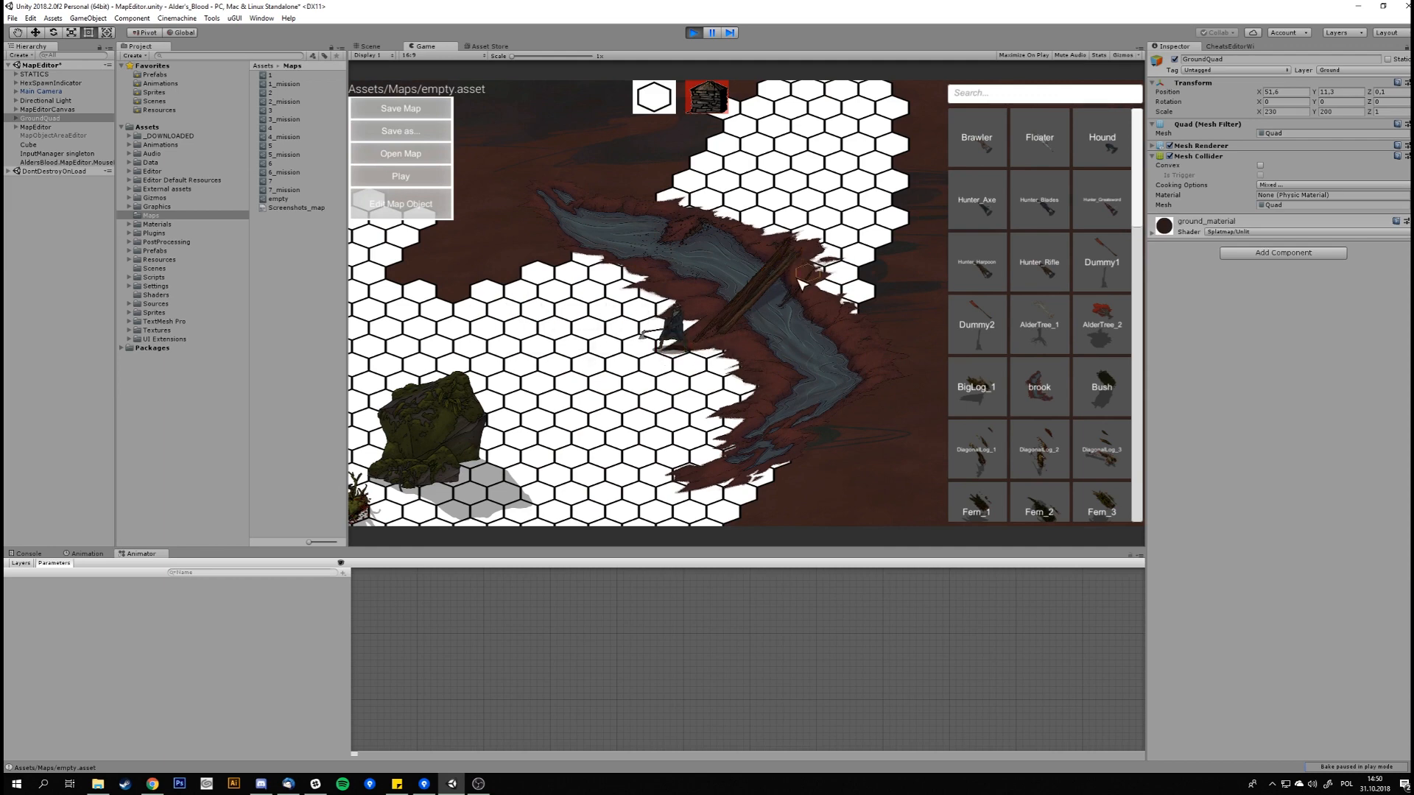
# Open the brook in the map object editor to view its tile layout, and close the editor
pyautogui.moveTo(842, 202); pyautogui.dragTo(843, 258, button='middle')
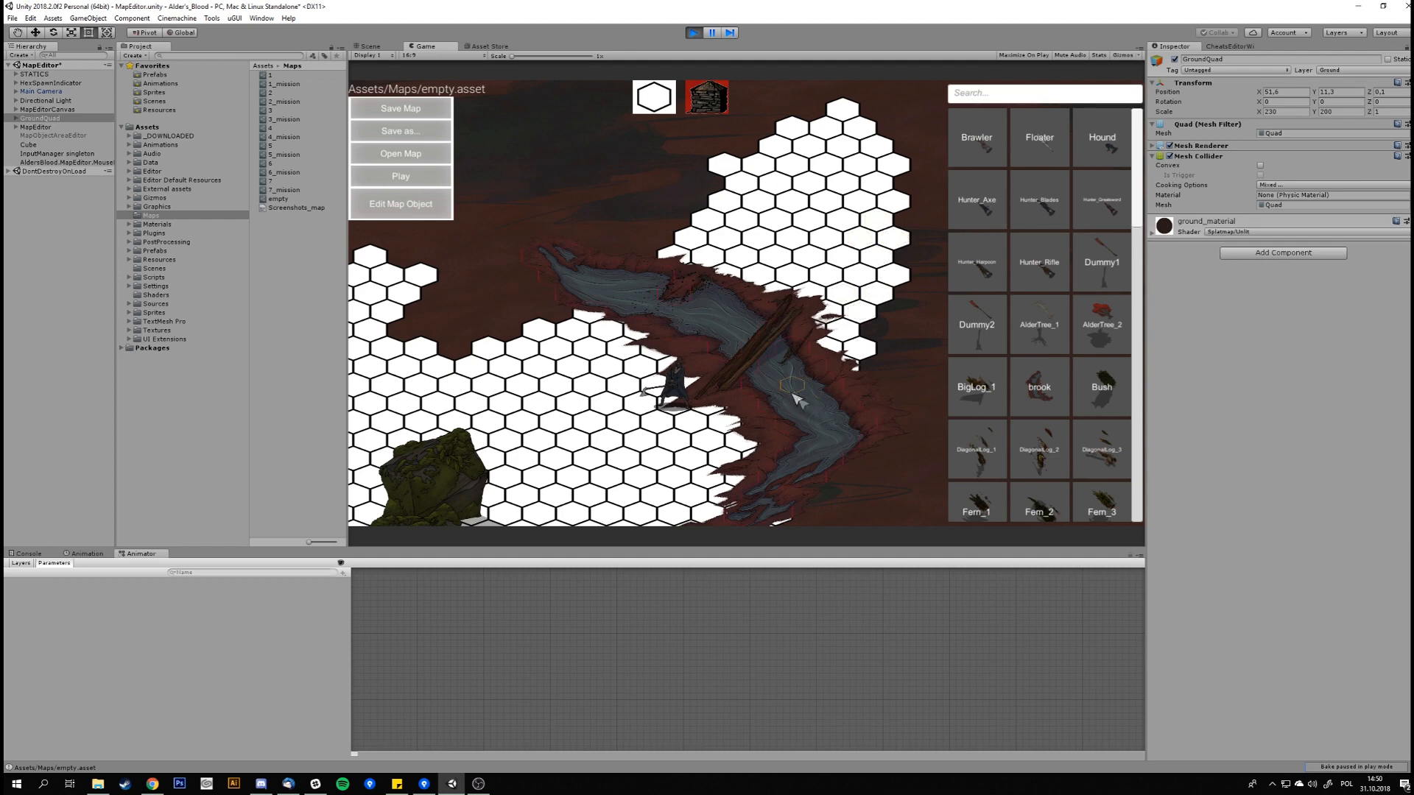
pyautogui.moveTo(460, 464); pyautogui.dragTo(712, 312, button='middle')
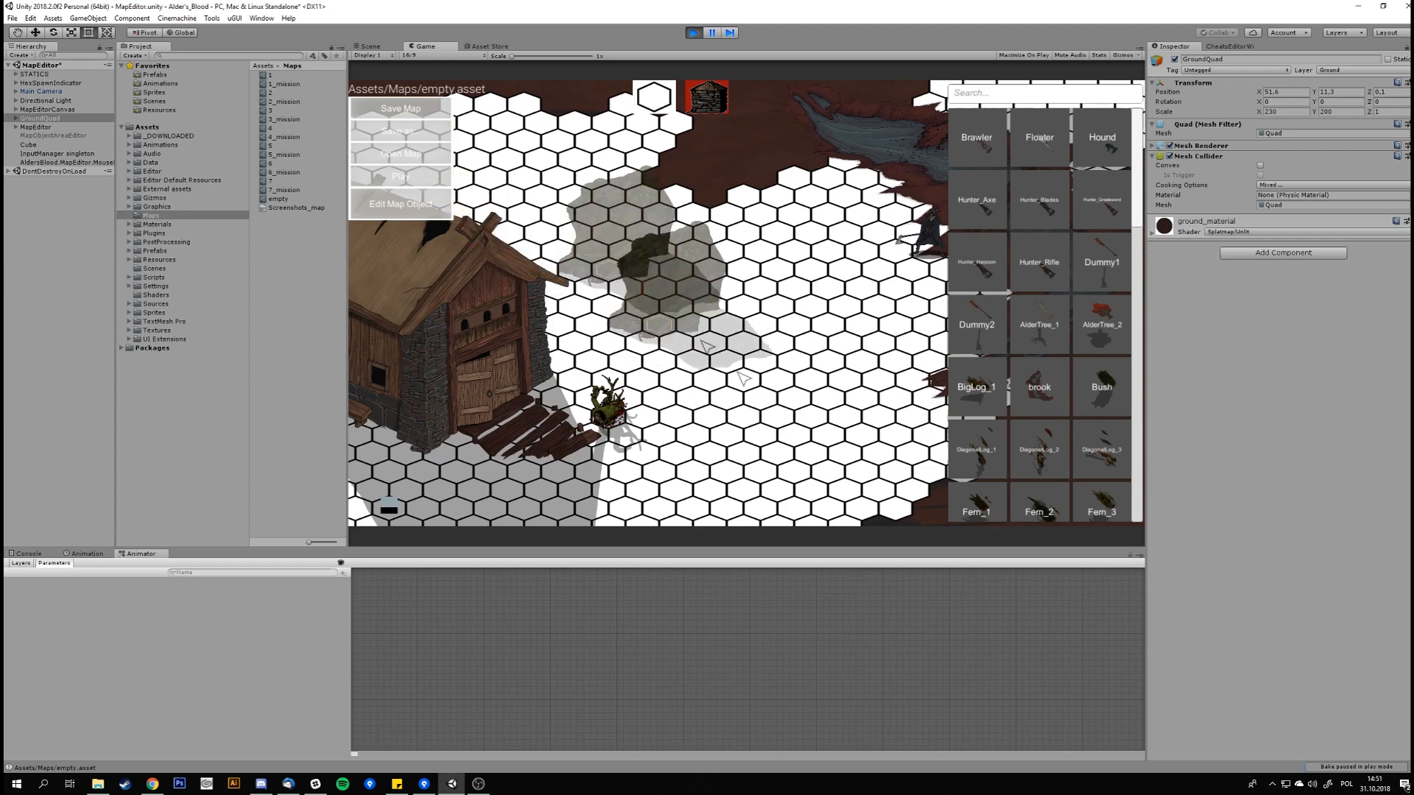
pyautogui.click(409, 206)
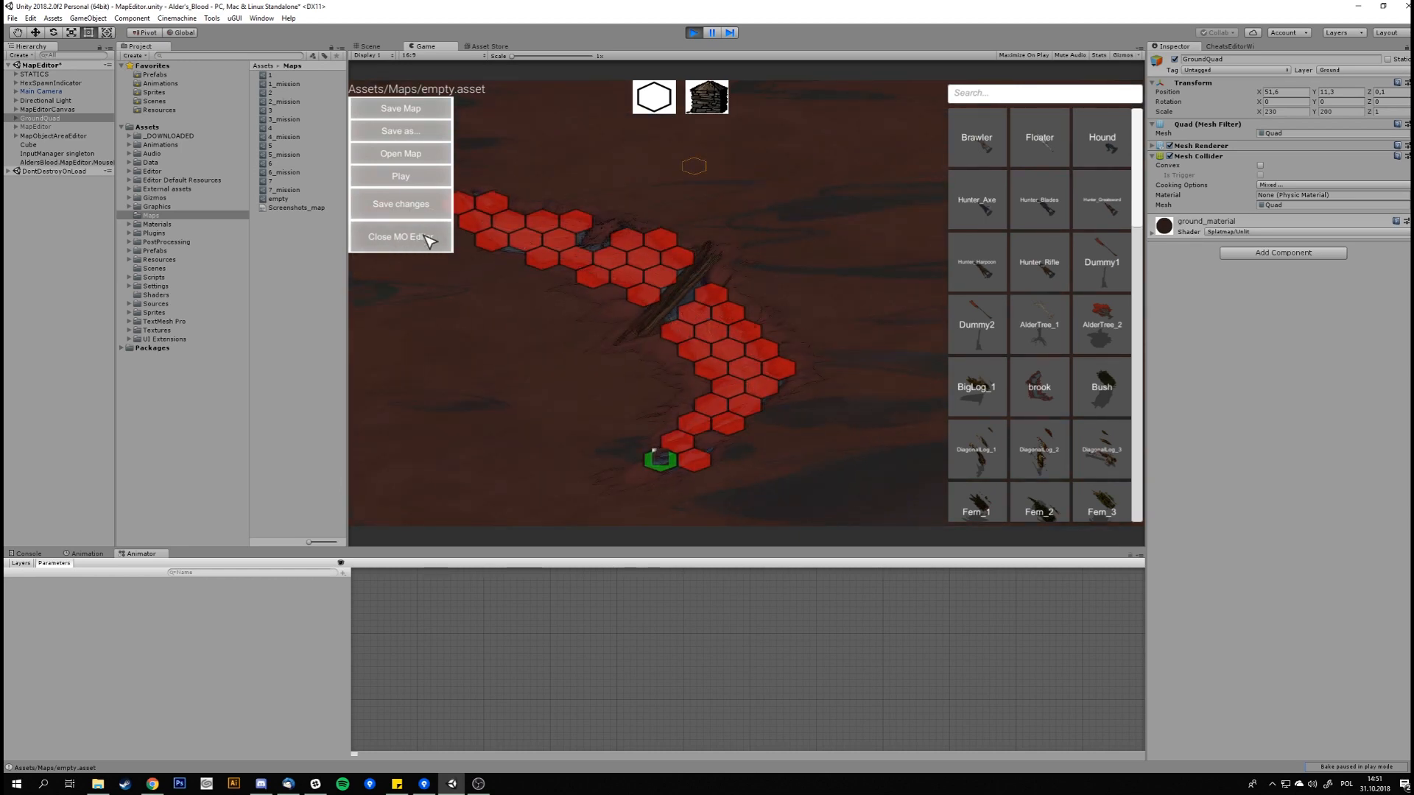
pyautogui.click(401, 236)
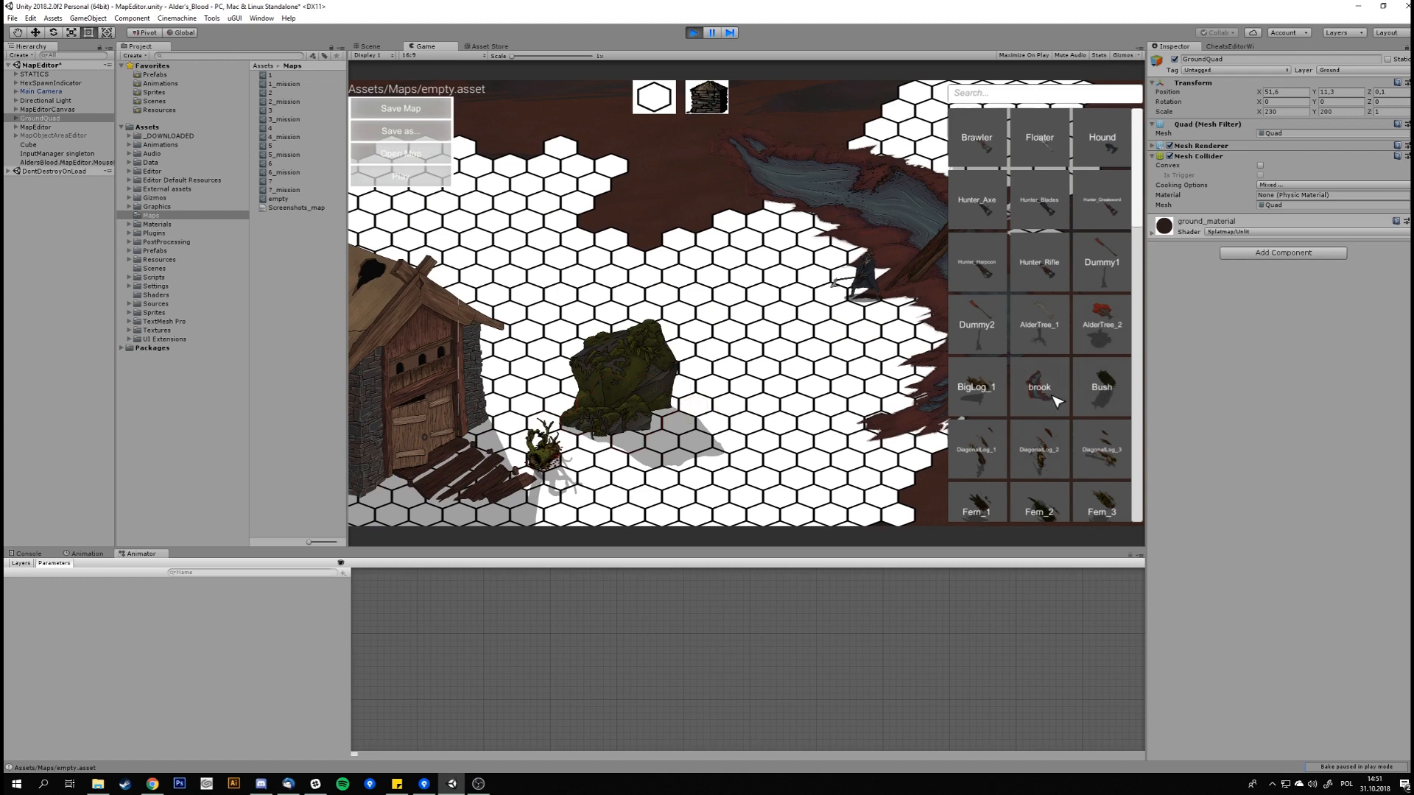
# Open BigLog_1 in the map object editor, examine the marked tiles along its trunk, and close the editor
pyautogui.click(988, 410)
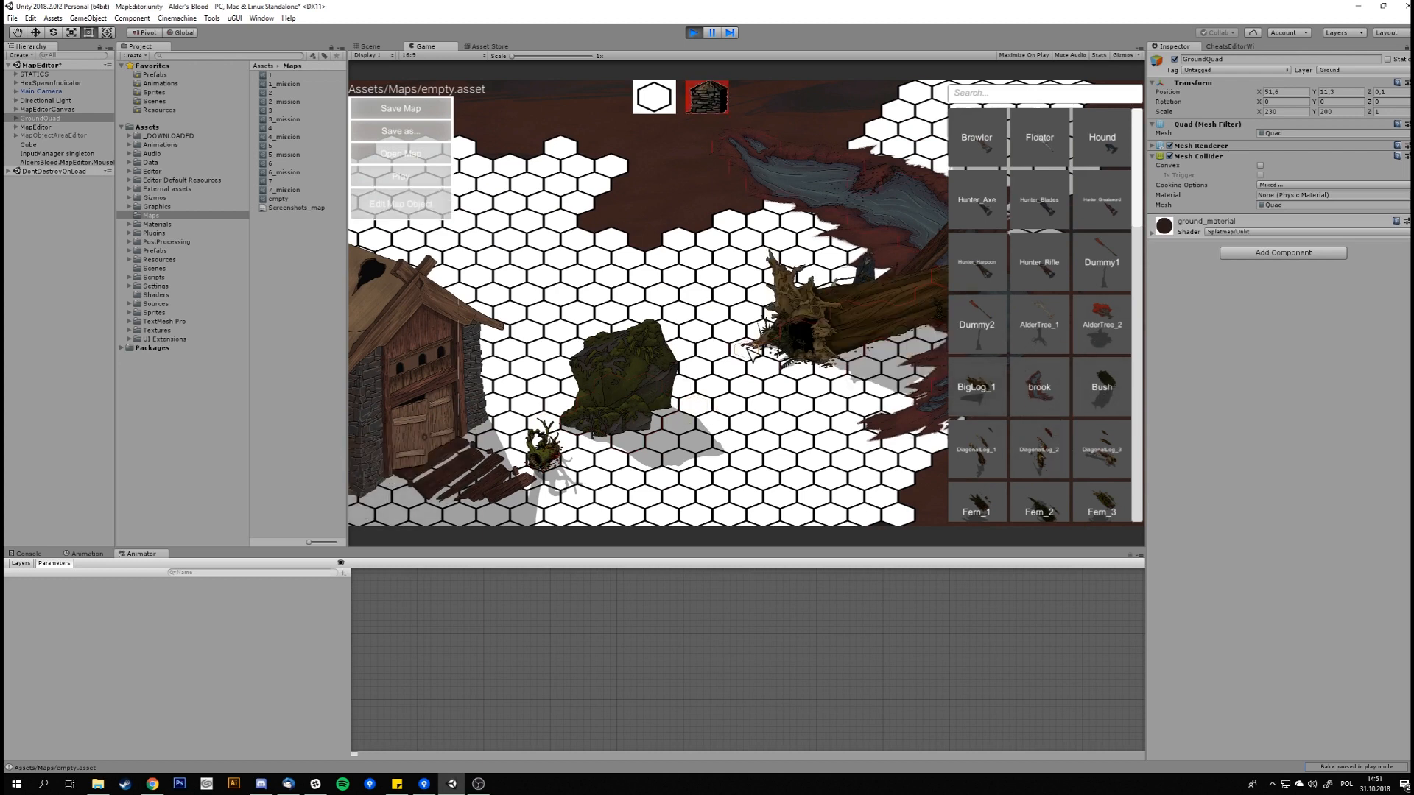
pyautogui.click(410, 205)
pyautogui.moveTo(577, 315); pyautogui.dragTo(697, 301, button='middle')
pyautogui.scroll(3, 676, 420)
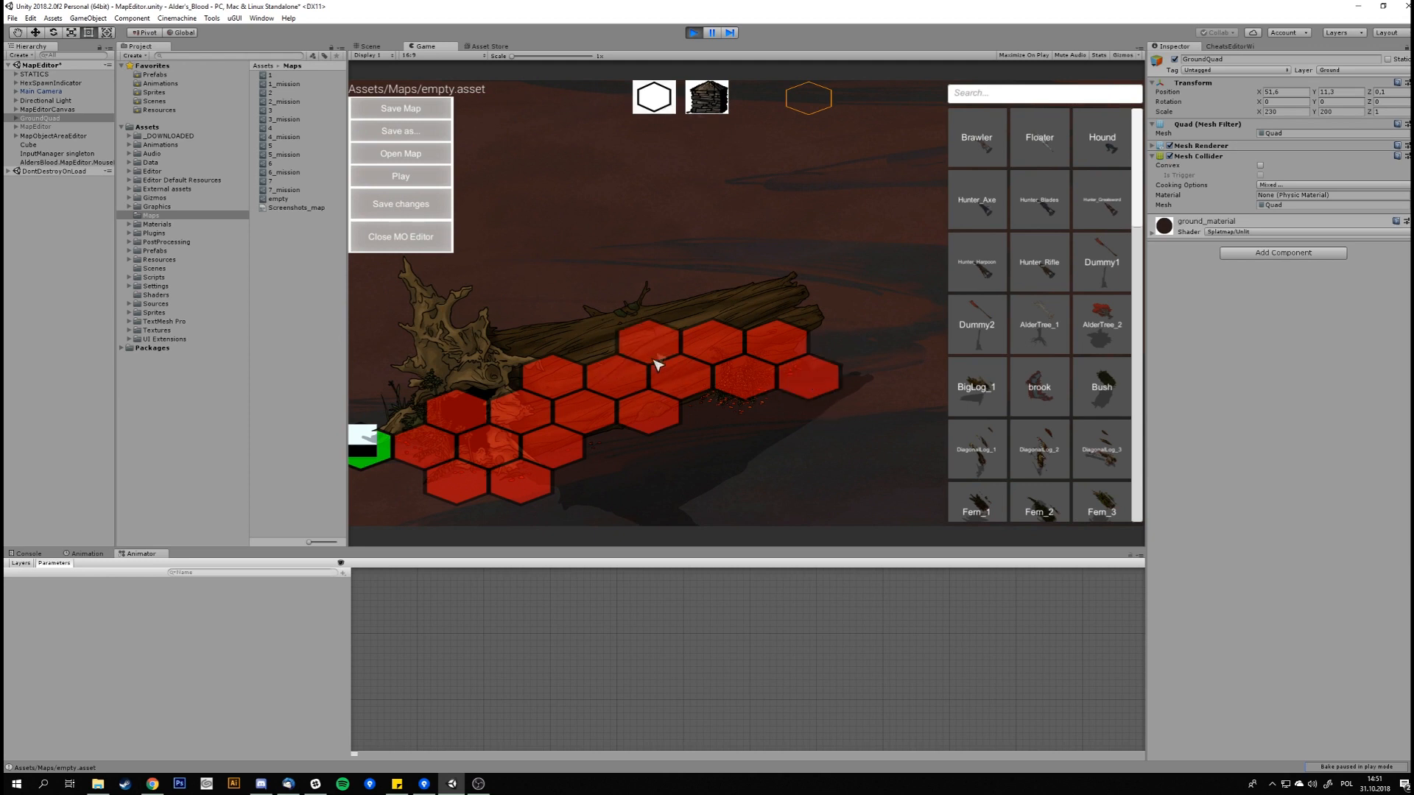
pyautogui.moveTo(624, 351); pyautogui.dragTo(670, 355, button='middle')
pyautogui.moveTo(420, 372); pyautogui.dragTo(660, 353, button='middle')
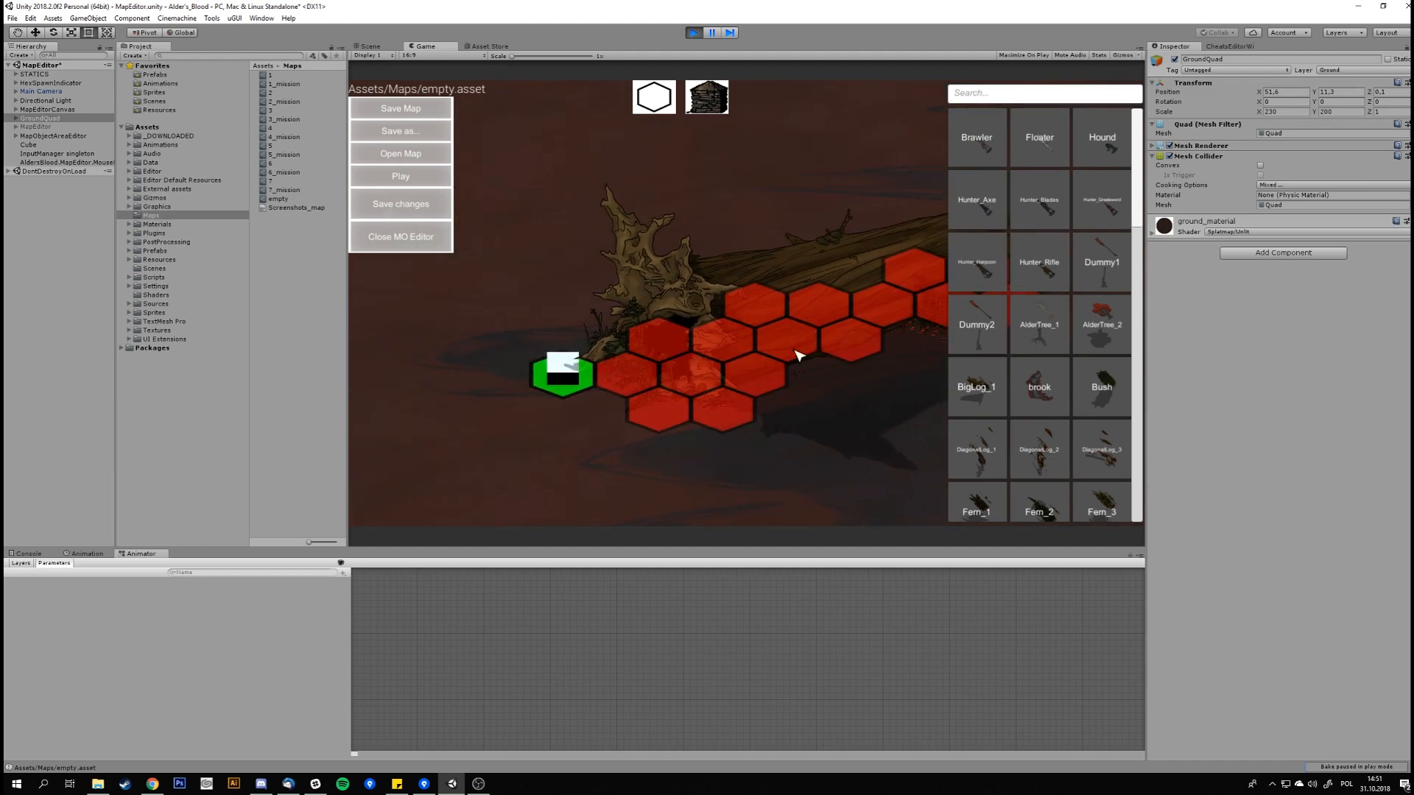
pyautogui.moveTo(852, 282); pyautogui.dragTo(746, 320, button='middle')
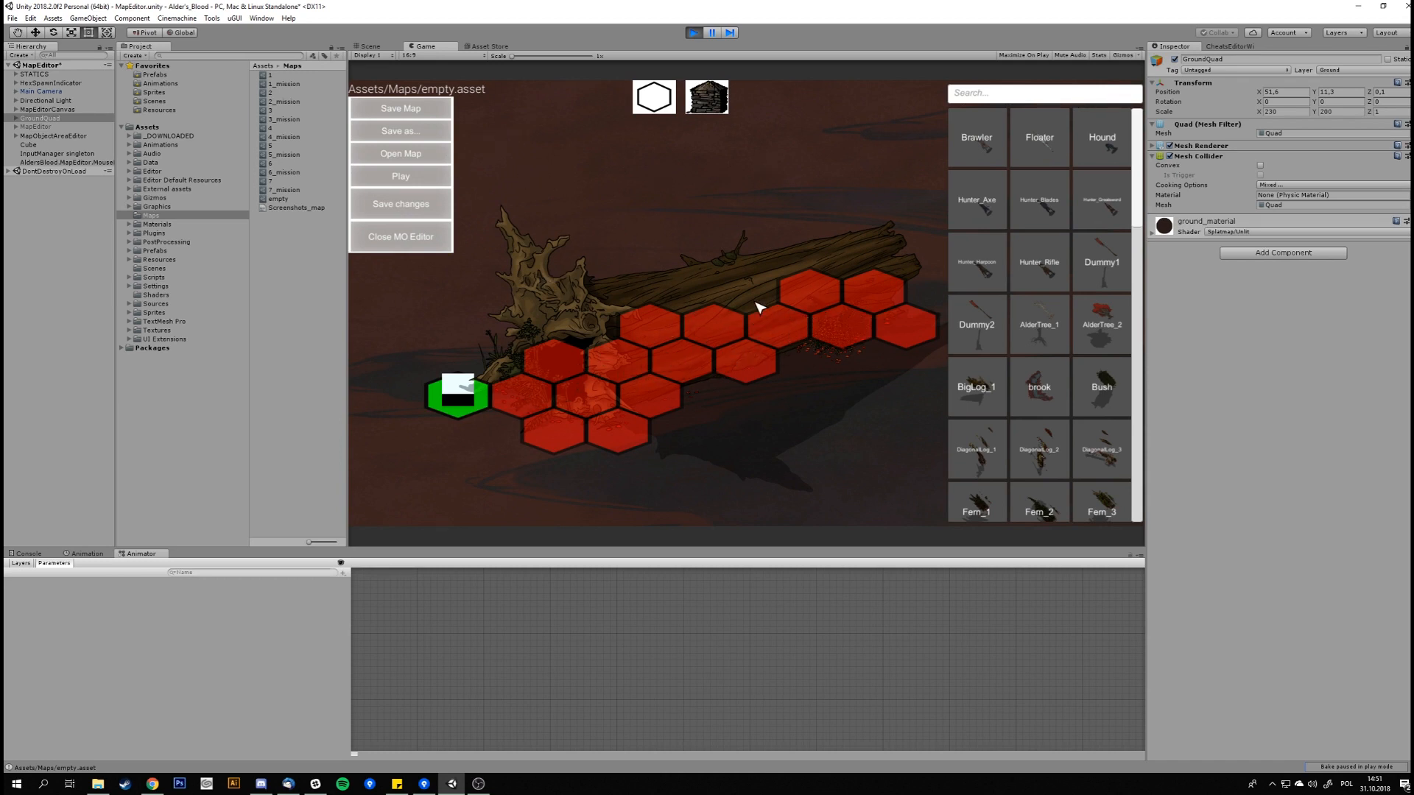
pyautogui.moveTo(858, 338); pyautogui.dragTo(834, 354, button='middle')
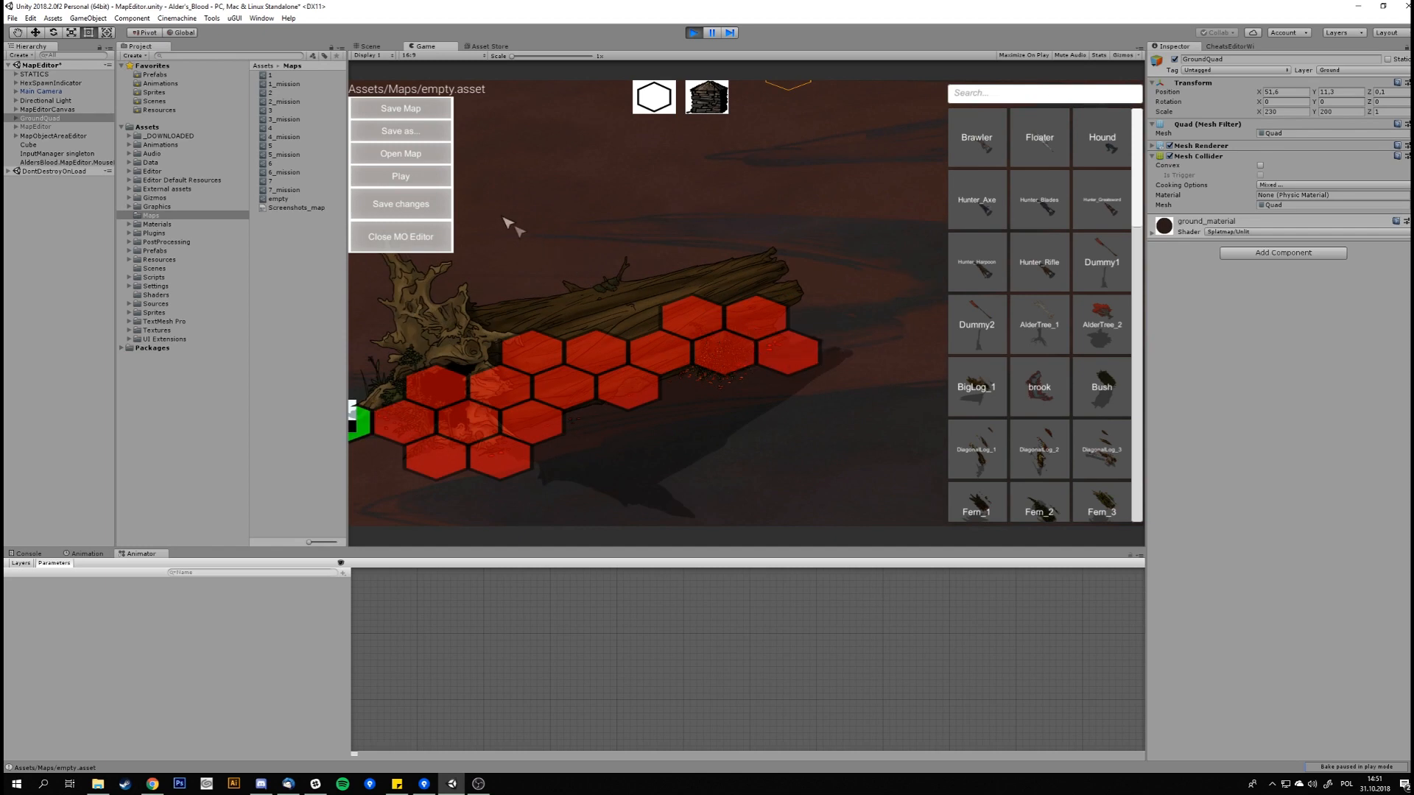
pyautogui.click(401, 237)
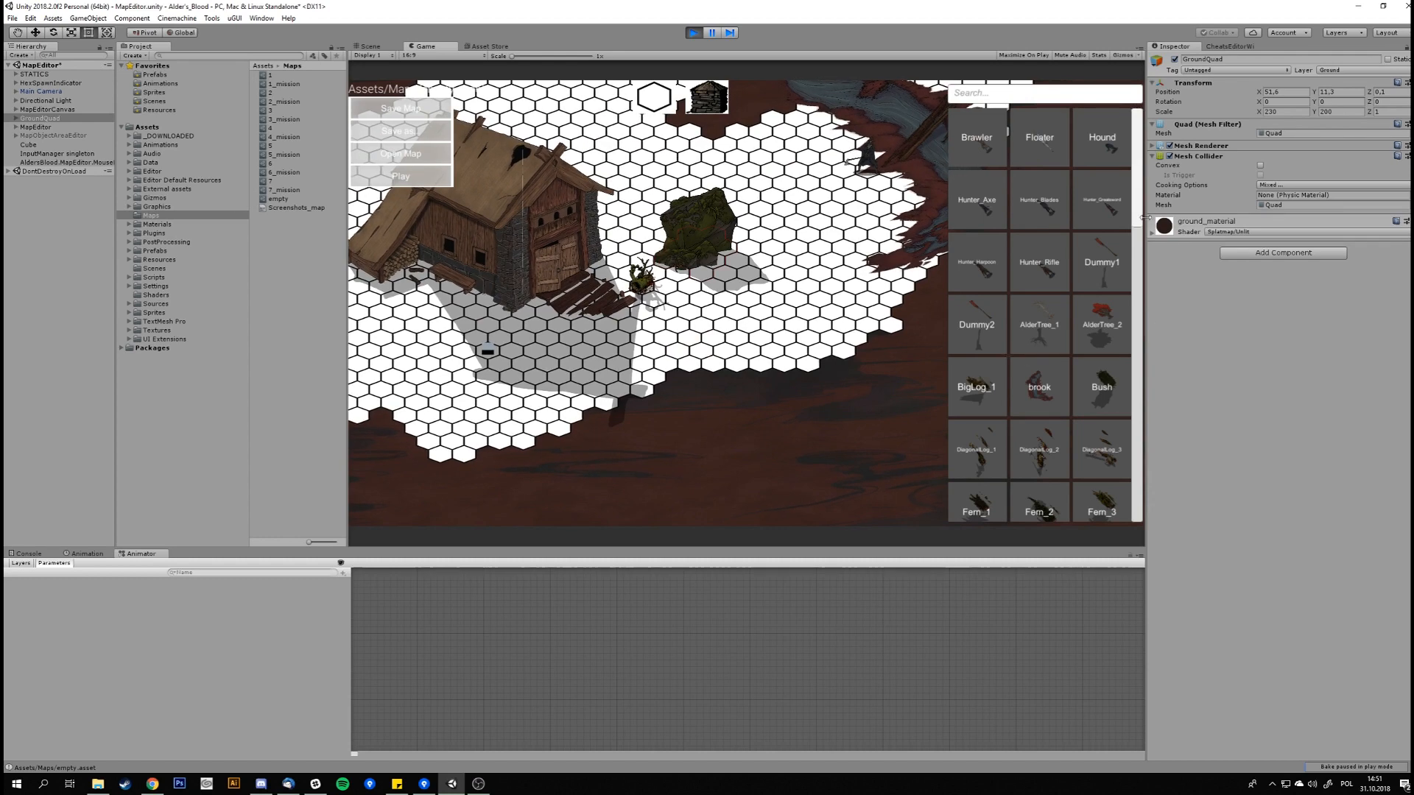
# Reopen the brook in the map object editor, examine its marked tiles around the log crossing, and close the editor
pyautogui.moveTo(1140, 223); pyautogui.dragTo(1140, 234)
pyautogui.moveTo(931, 214); pyautogui.dragTo(758, 382, button='middle')
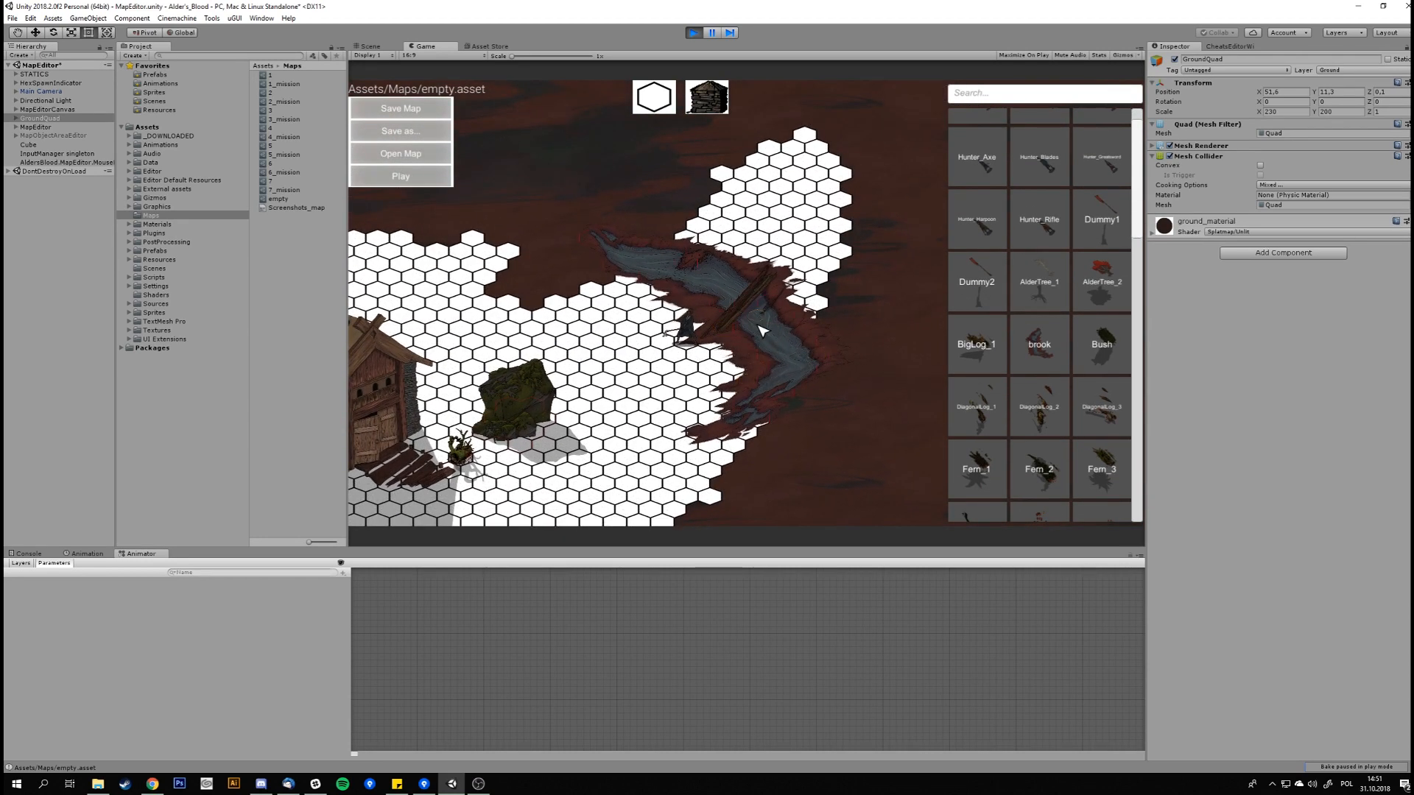
pyautogui.click(1051, 372)
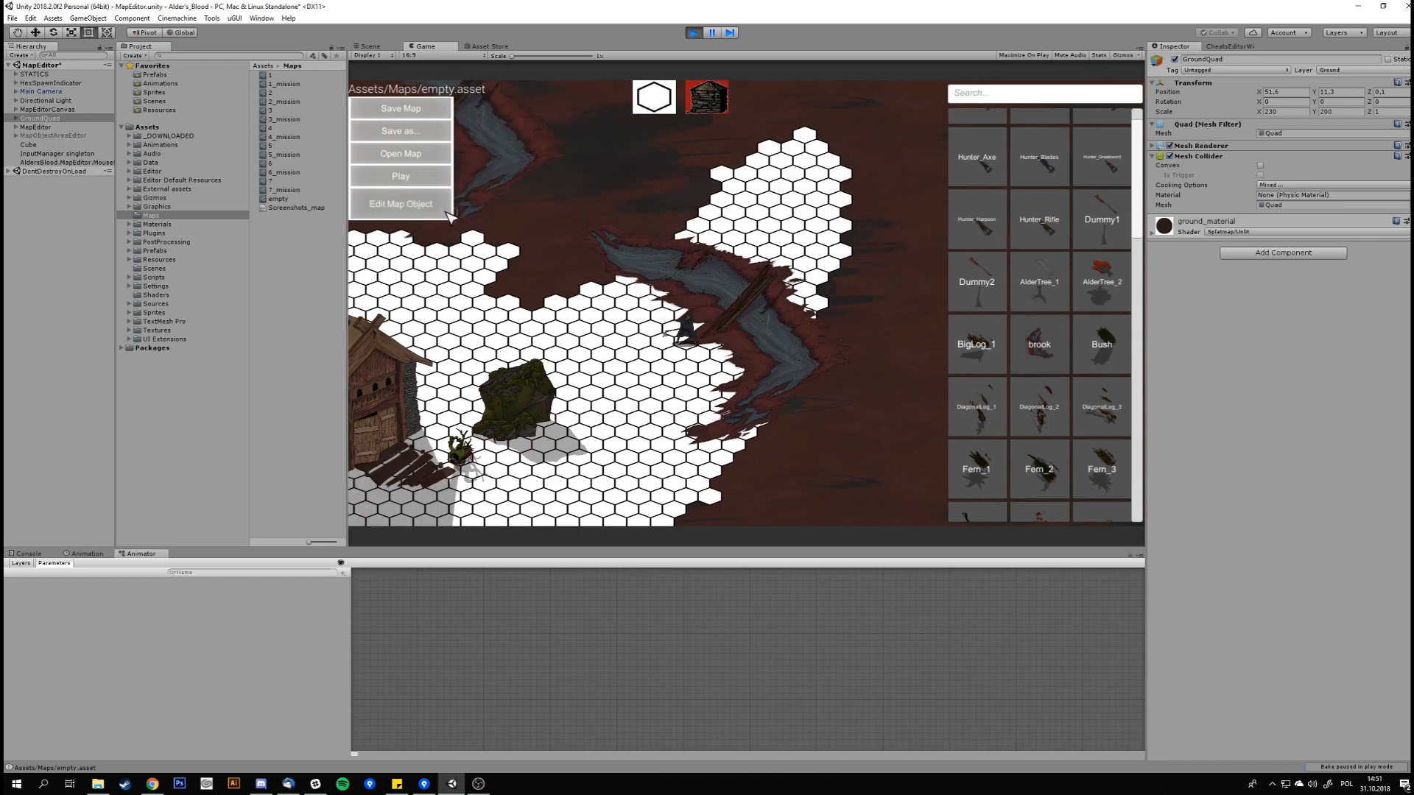
pyautogui.click(421, 204)
pyautogui.moveTo(575, 358); pyautogui.dragTo(751, 325, button='middle')
pyautogui.scroll(3, 751, 325)
pyautogui.moveTo(615, 407); pyautogui.dragTo(684, 350, button='middle')
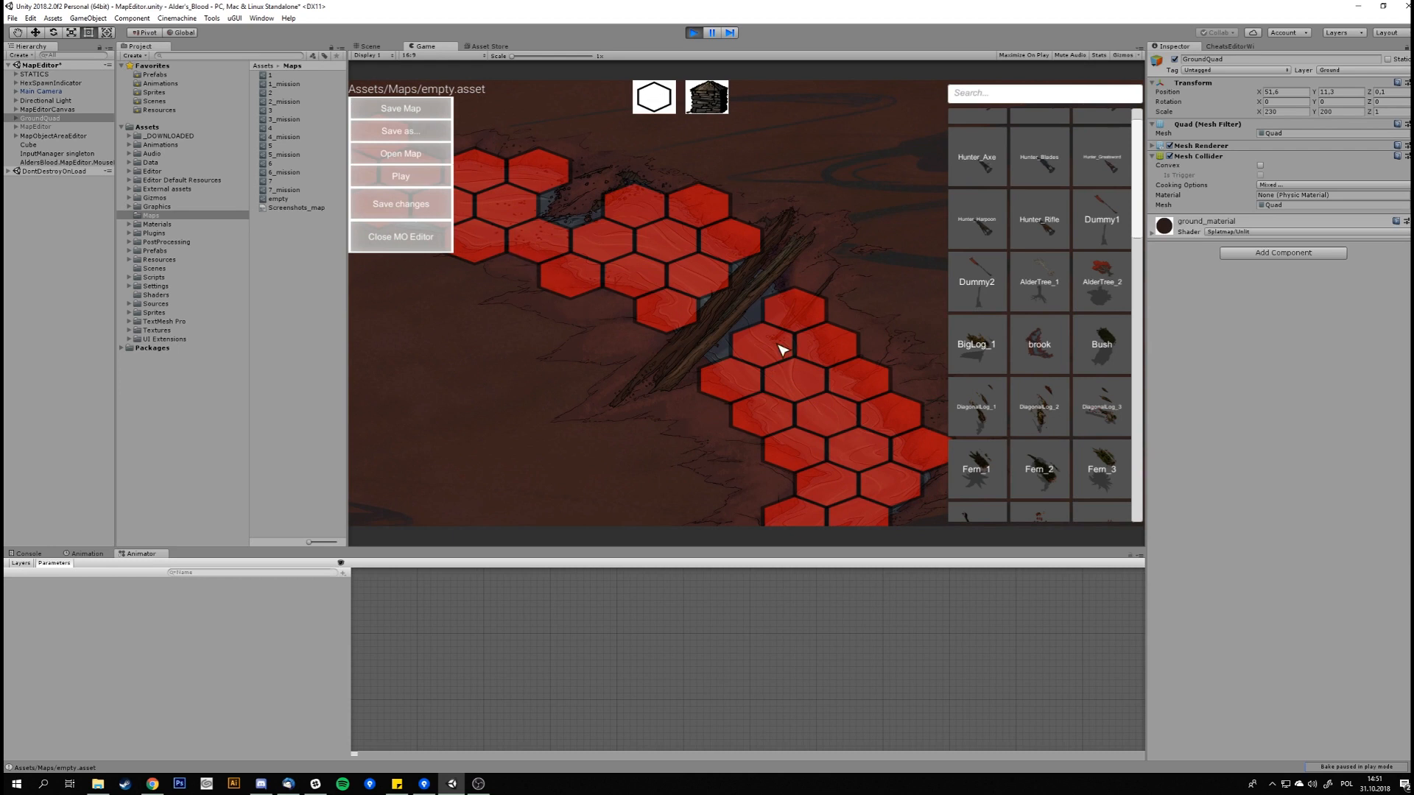
pyautogui.scroll(-3, 744, 317)
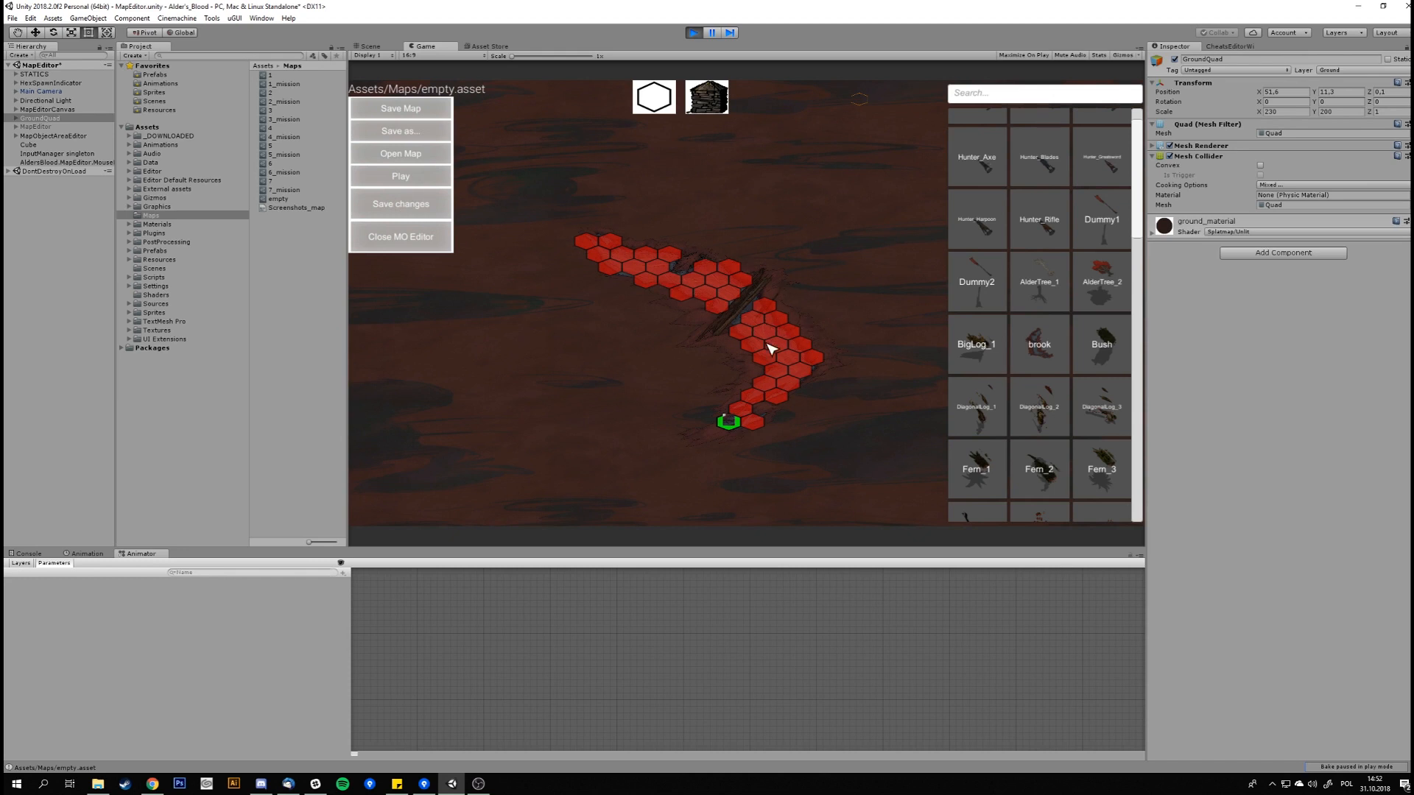
pyautogui.moveTo(845, 318); pyautogui.dragTo(801, 368, button='middle')
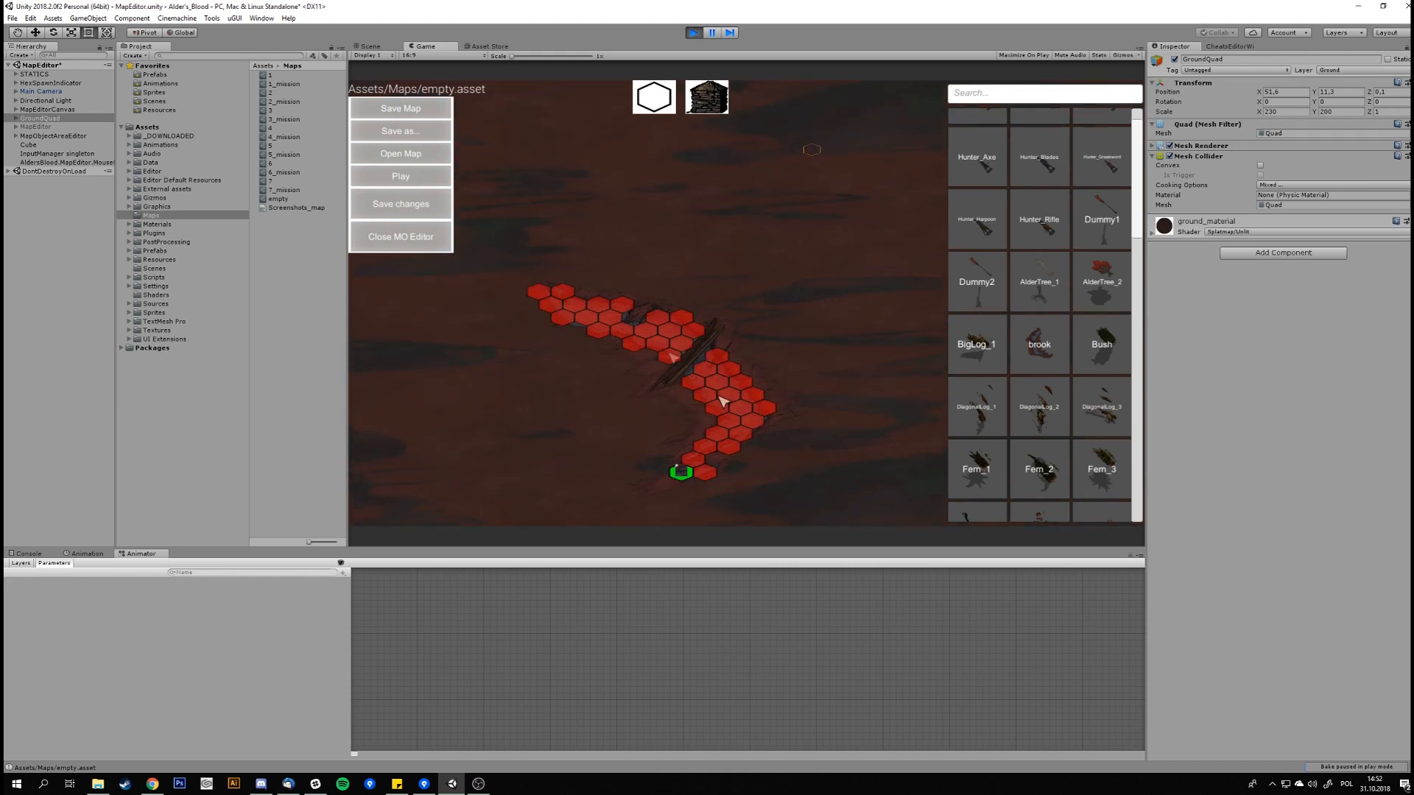
pyautogui.click(427, 245)
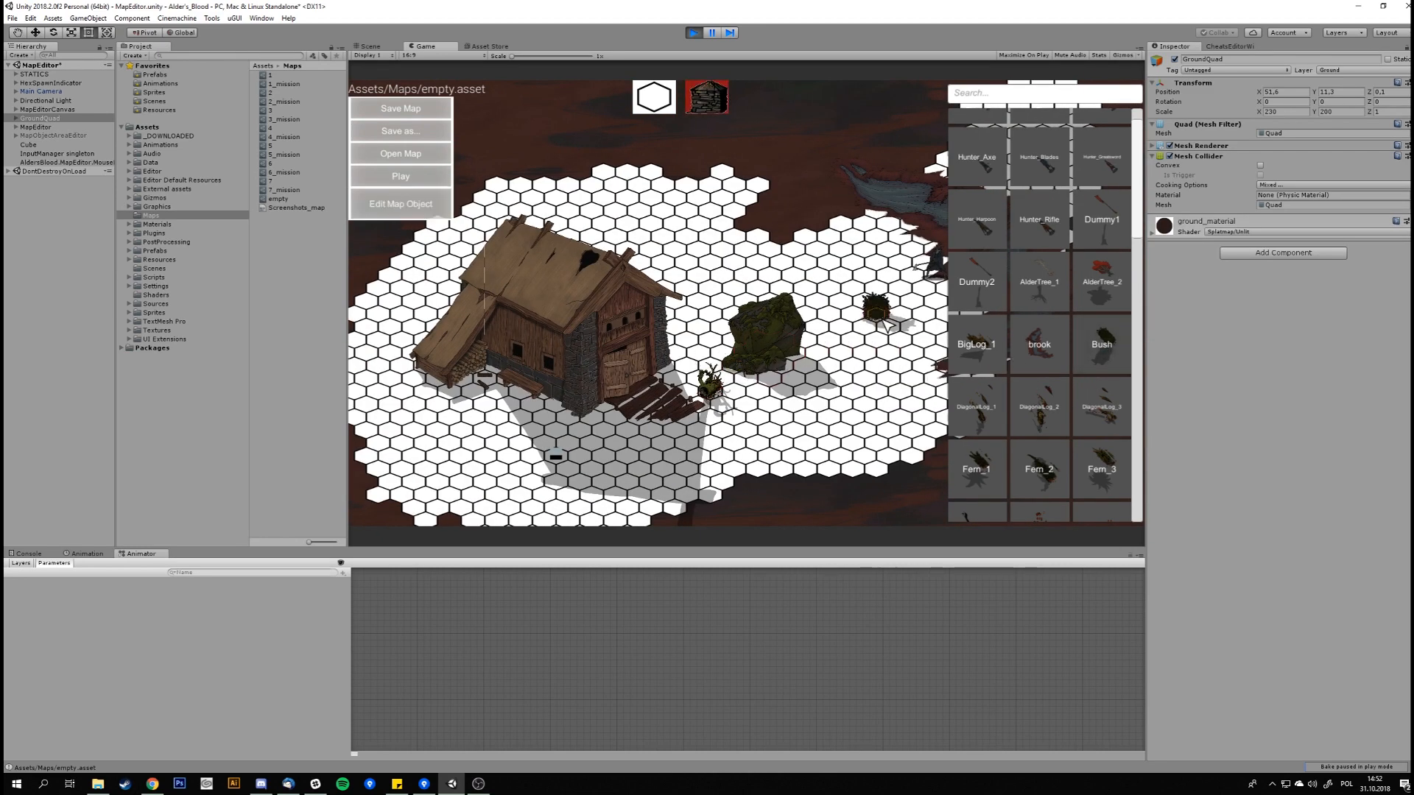
# Place a Bush object on the tiles between the large rock and the hunter
pyautogui.moveTo(907, 332); pyautogui.dragTo(784, 361, button='middle')
pyautogui.click(784, 333)
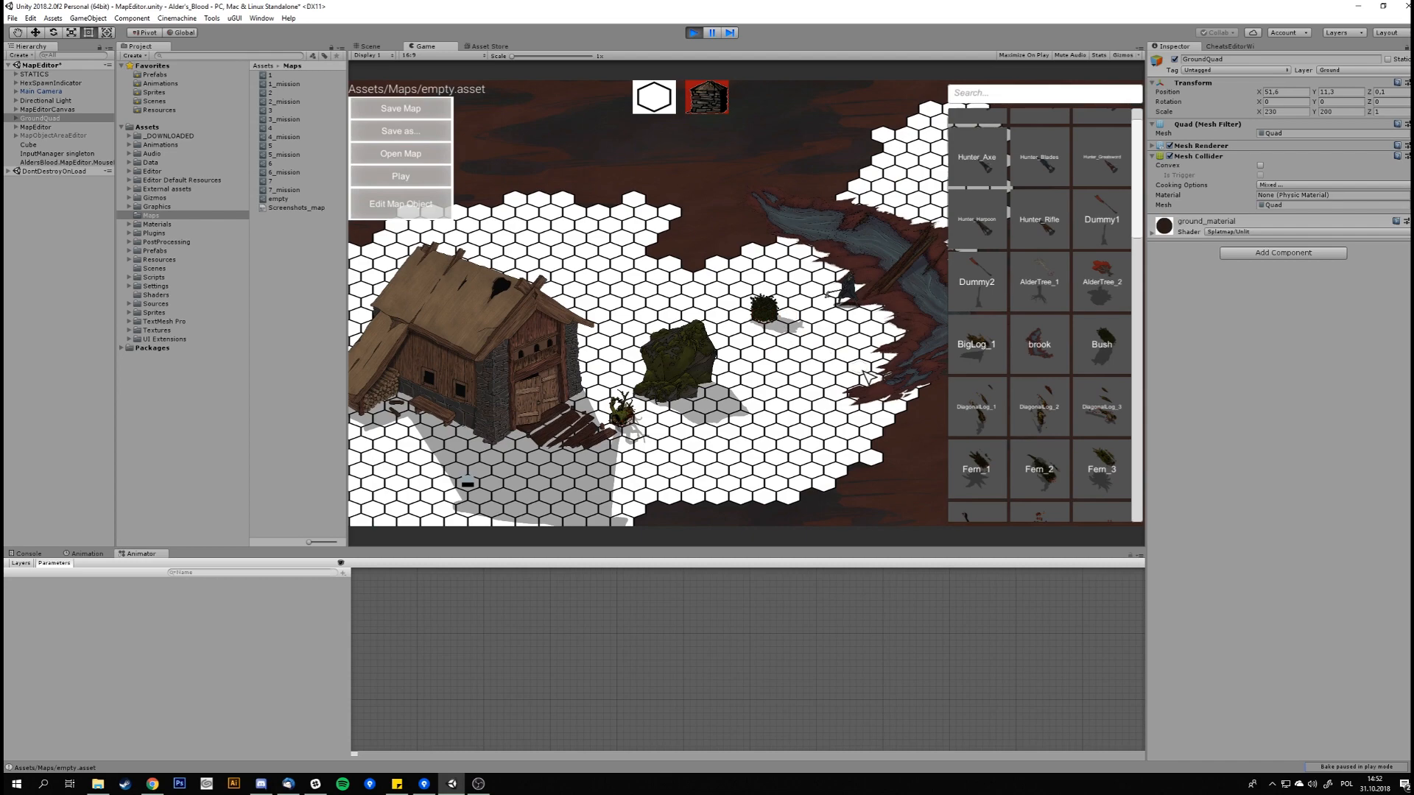
pyautogui.scroll(5, 841, 373)
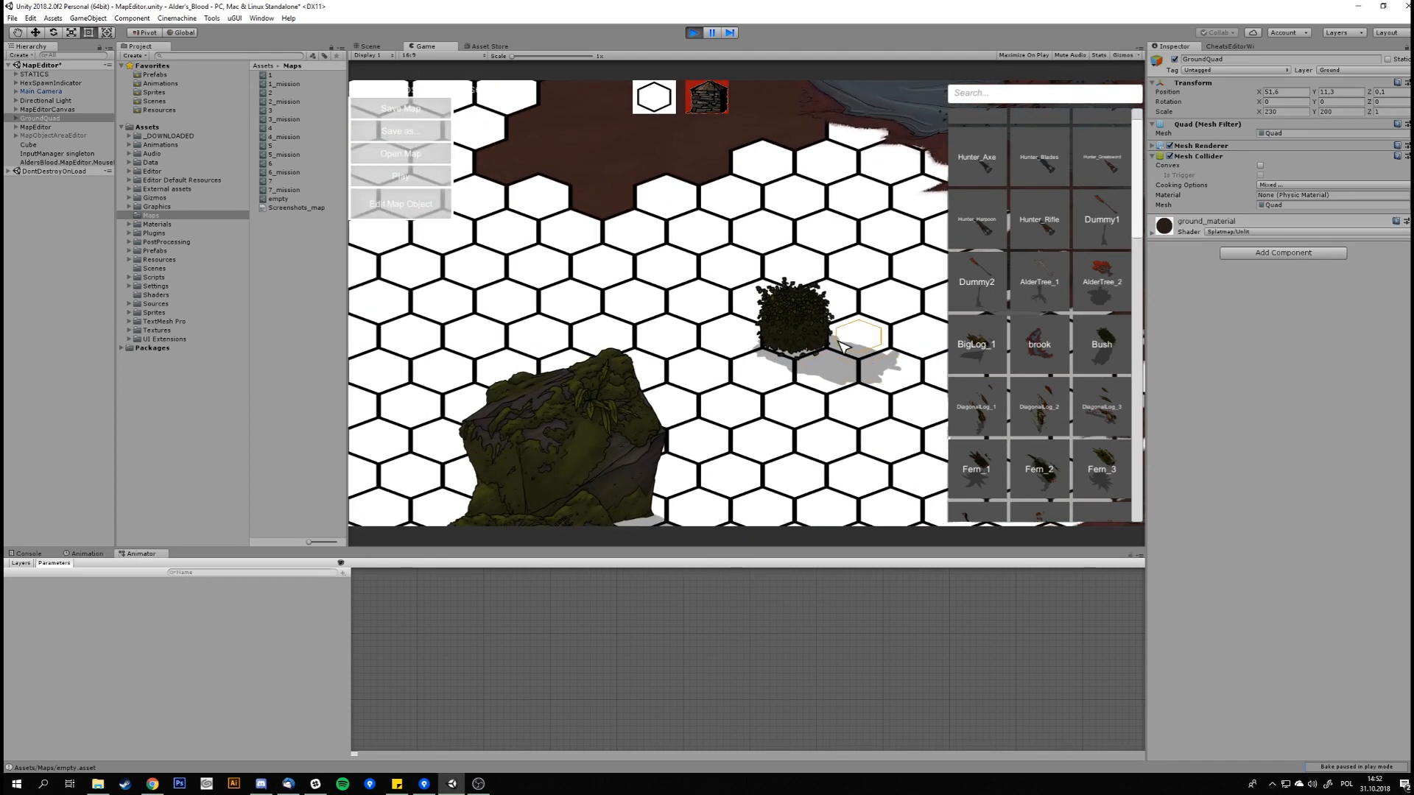
pyautogui.scroll(-5, 840, 342)
# Place a small_Tree_1 object on the tiles just in front of the bush
pyautogui.moveTo(1136, 225); pyautogui.dragTo(1140, 321)
pyautogui.moveTo(892, 419); pyautogui.dragTo(859, 404, button='middle')
pyautogui.click(979, 417)
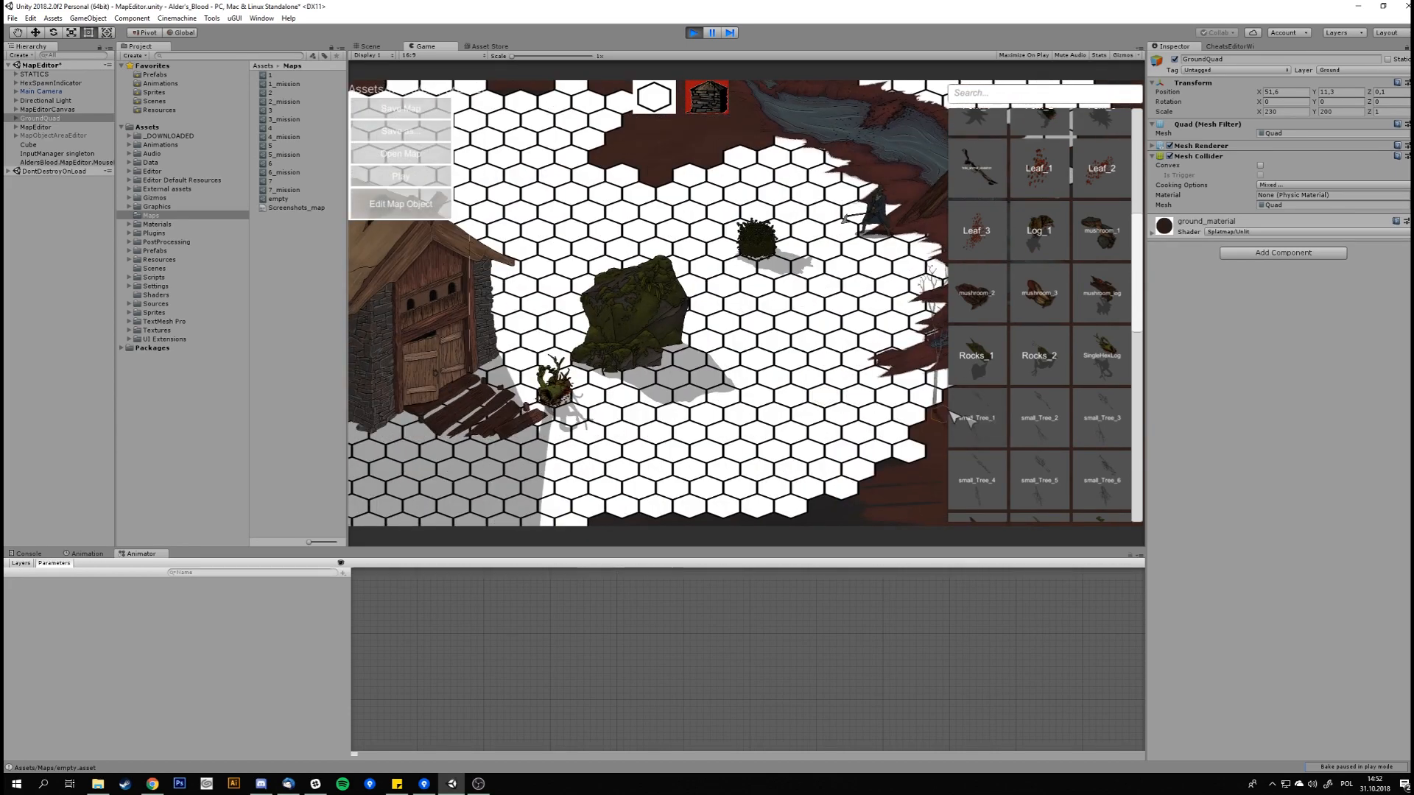
pyautogui.click(758, 334)
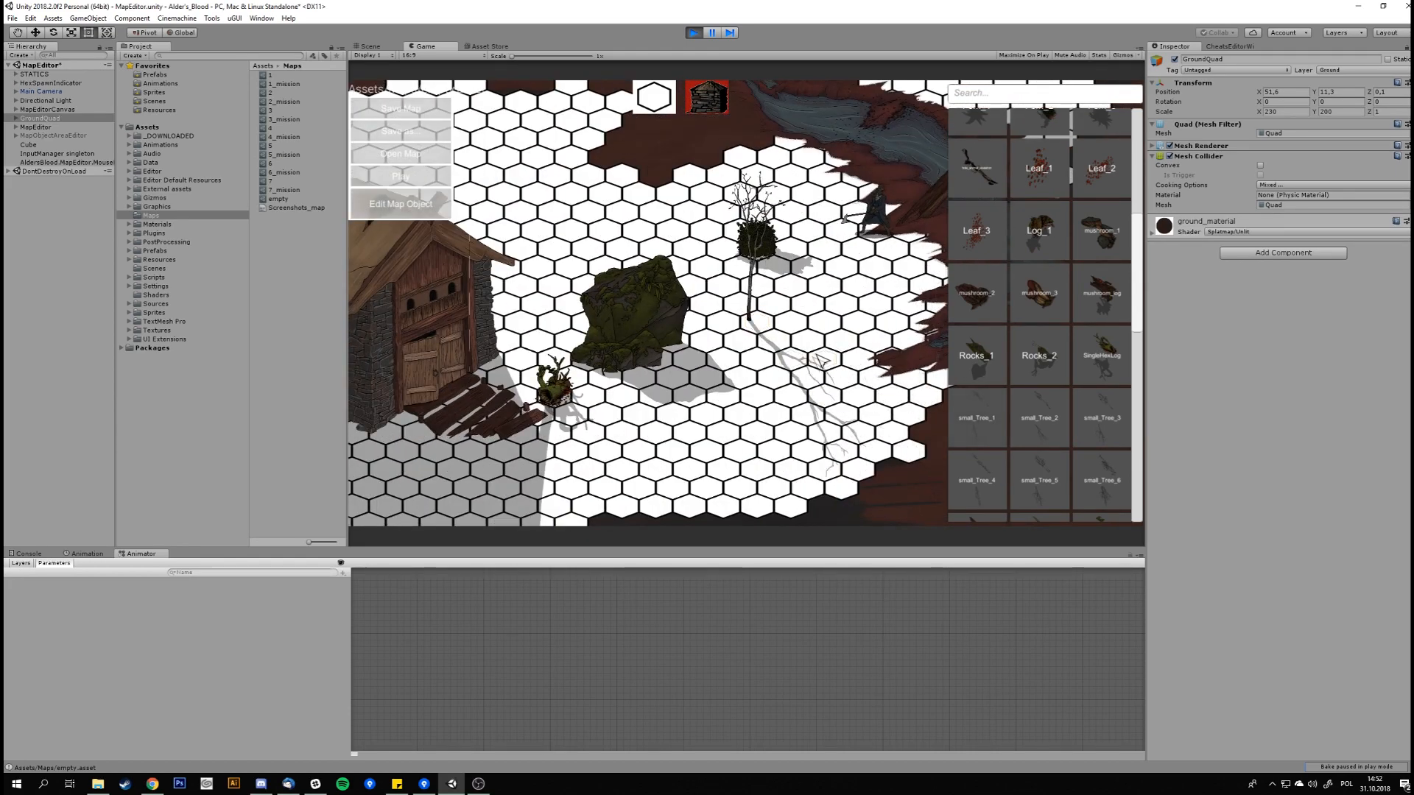
# Place a Tree_3 object on the tiles just behind the large rock
pyautogui.moveTo(847, 353); pyautogui.dragTo(801, 374, button='middle')
pyautogui.scroll(-3, 1146, 313)
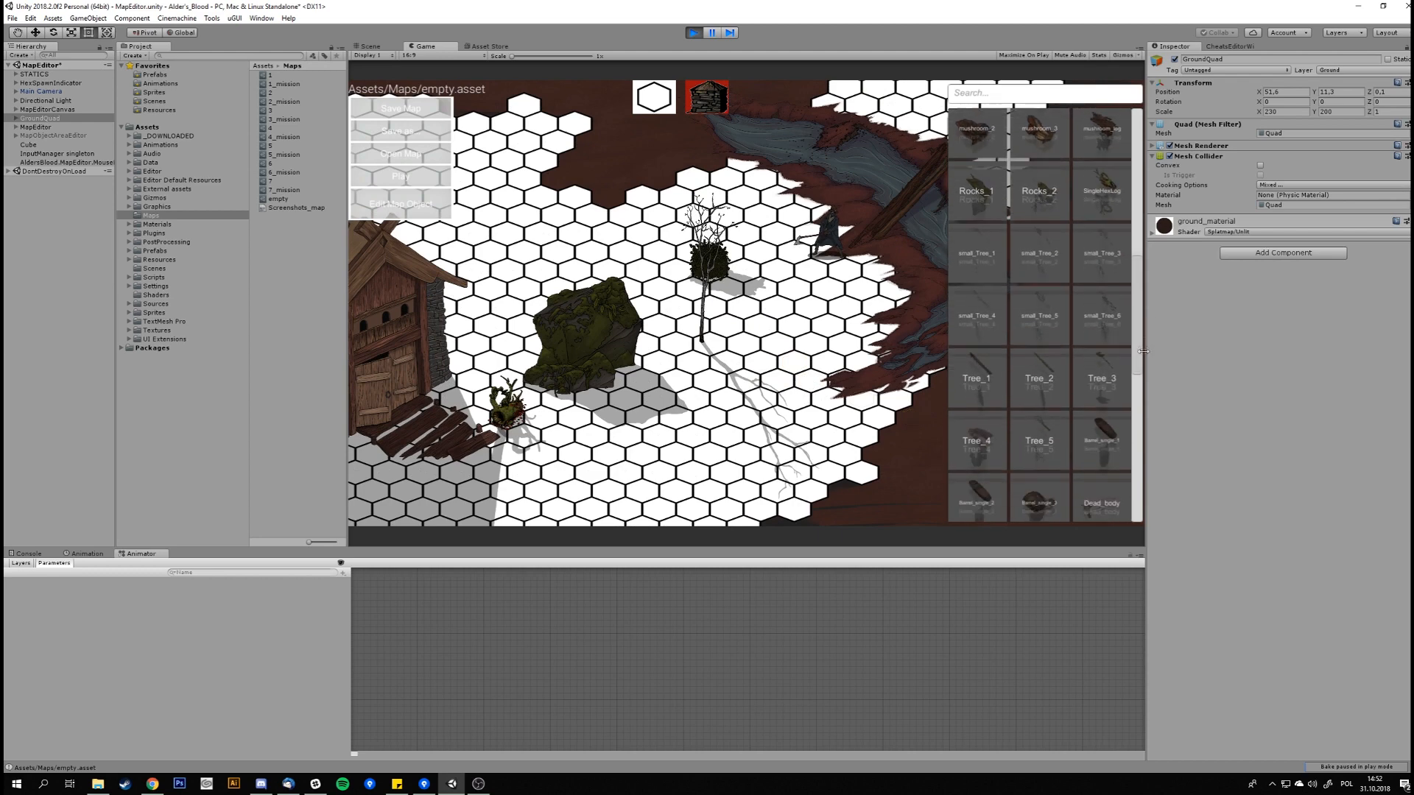
pyautogui.click(1102, 361)
pyautogui.click(630, 263)
pyautogui.moveTo(745, 324); pyautogui.dragTo(771, 374, button='middle')
# Place a Tree_4 object on the tiles just behind the large rock
pyautogui.click(989, 437)
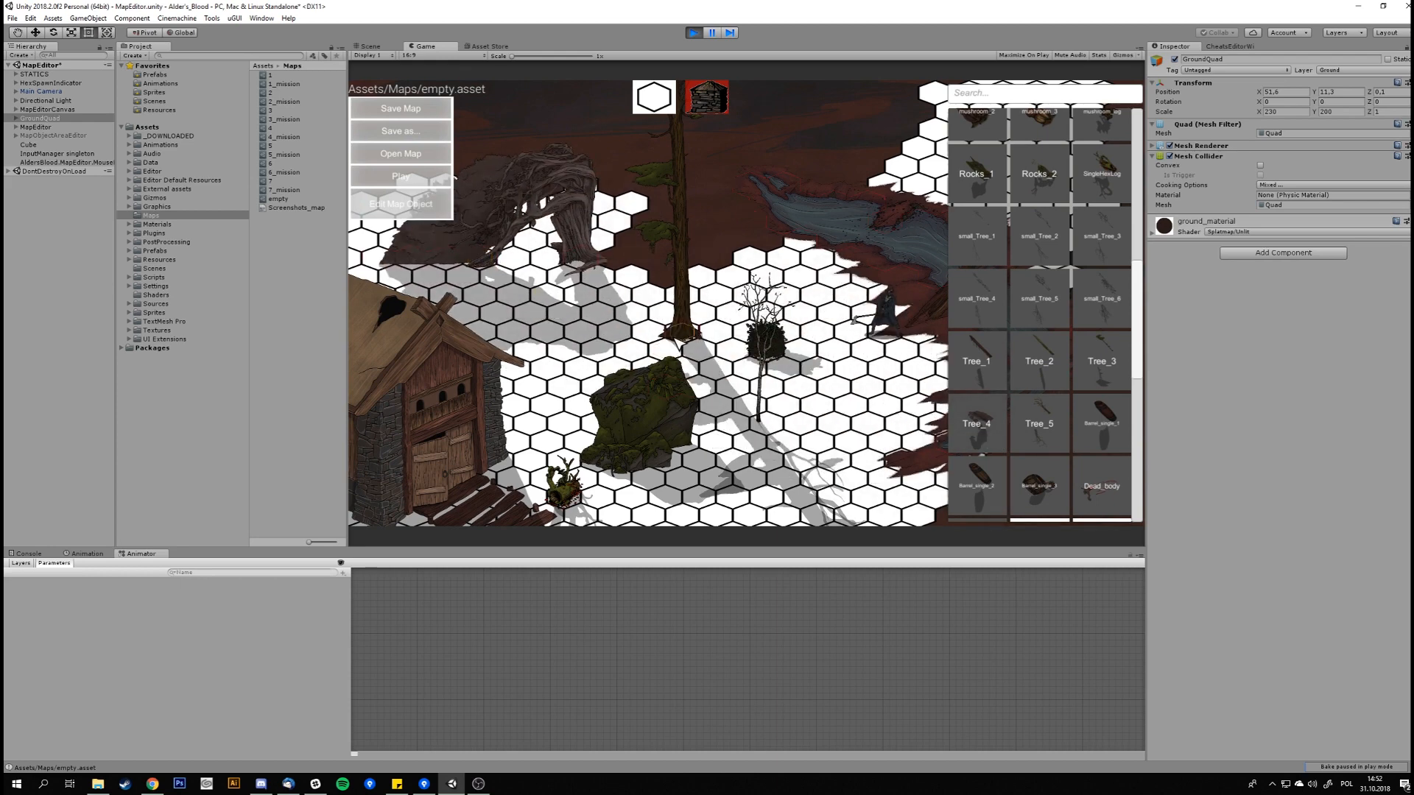
# Place a Well object on the tiles between the large rock and the near end of the brook
pyautogui.moveTo(935, 369); pyautogui.dragTo(826, 344, button='middle')
pyautogui.moveTo(1144, 347); pyautogui.dragTo(1139, 452)
pyautogui.moveTo(770, 418); pyautogui.dragTo(769, 374, button='middle')
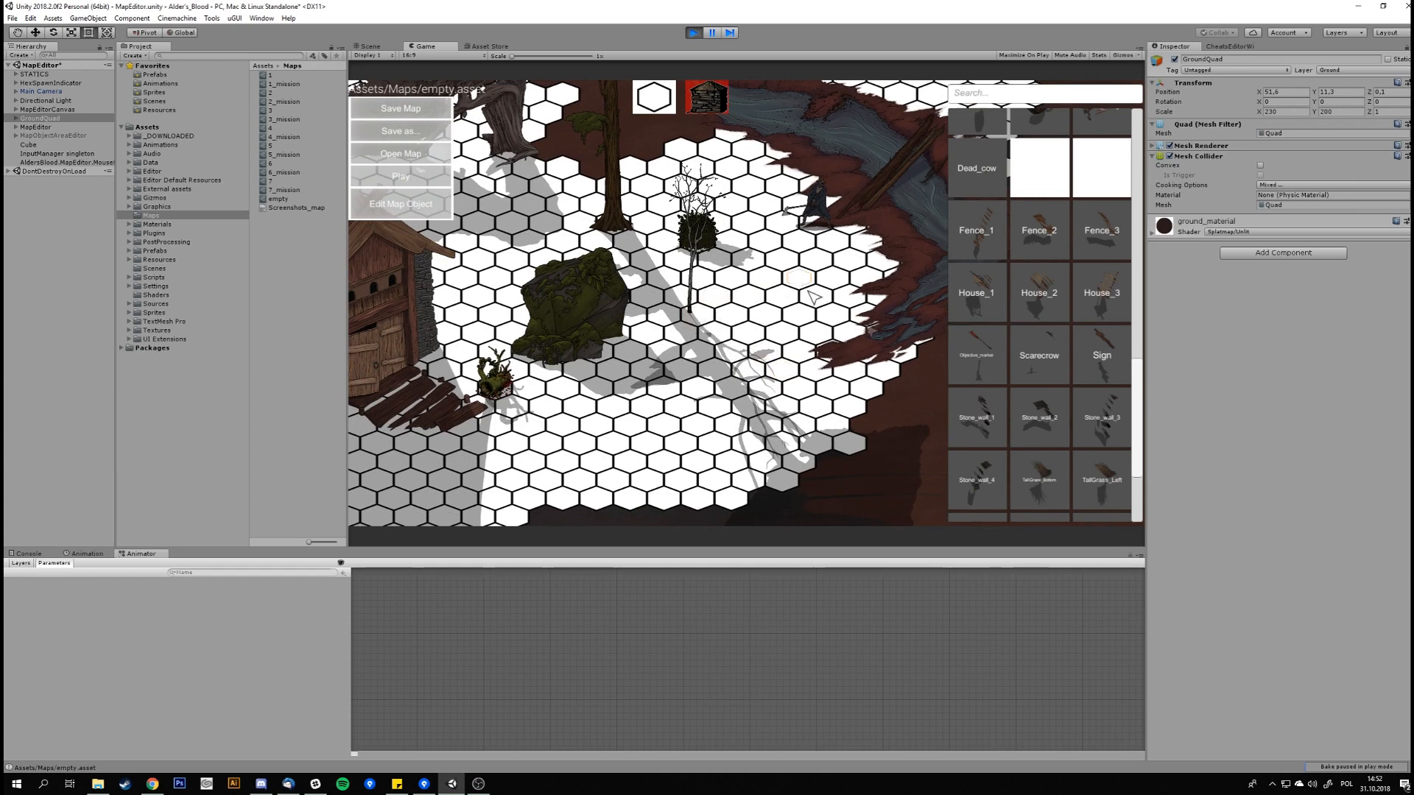
pyautogui.moveTo(1143, 378); pyautogui.dragTo(1138, 433)
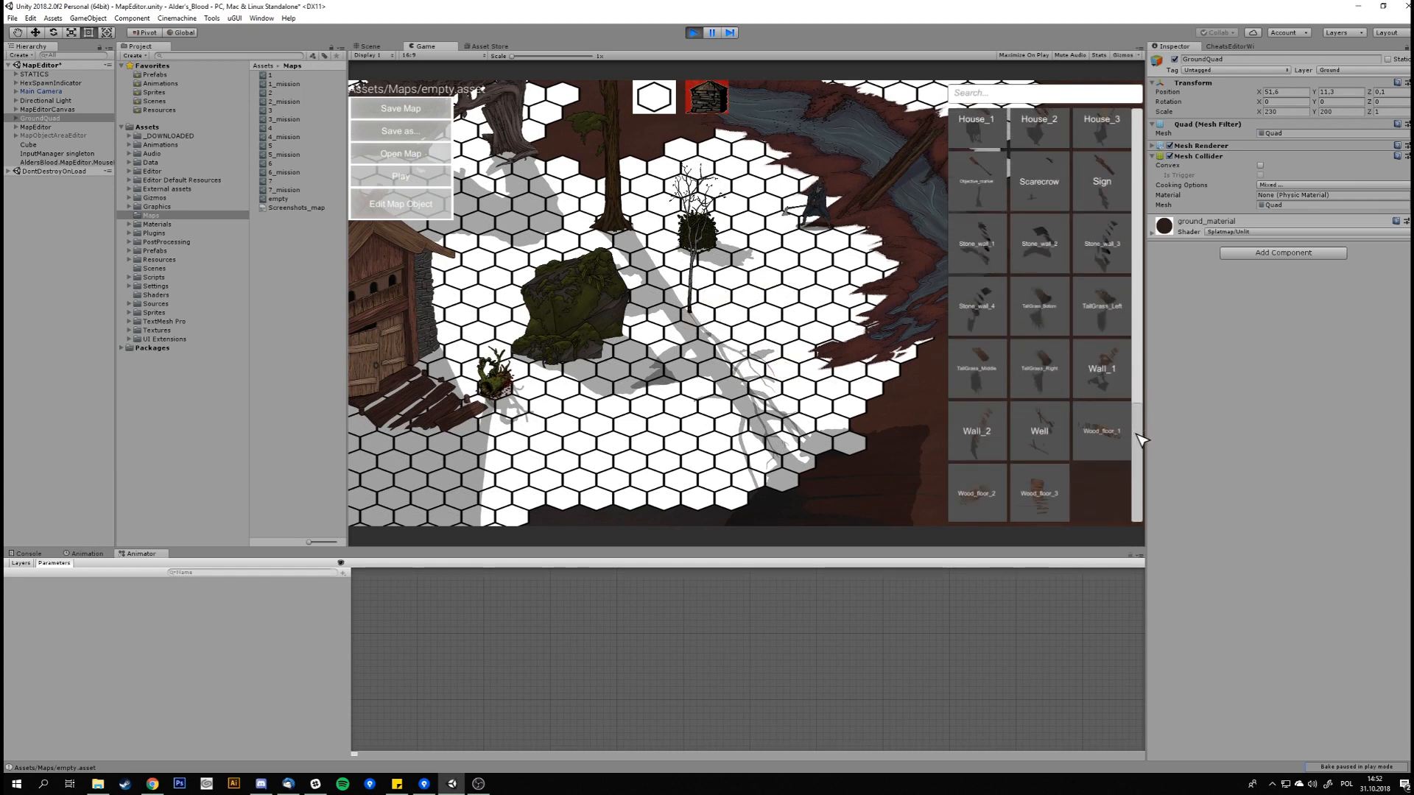
pyautogui.click(1097, 439)
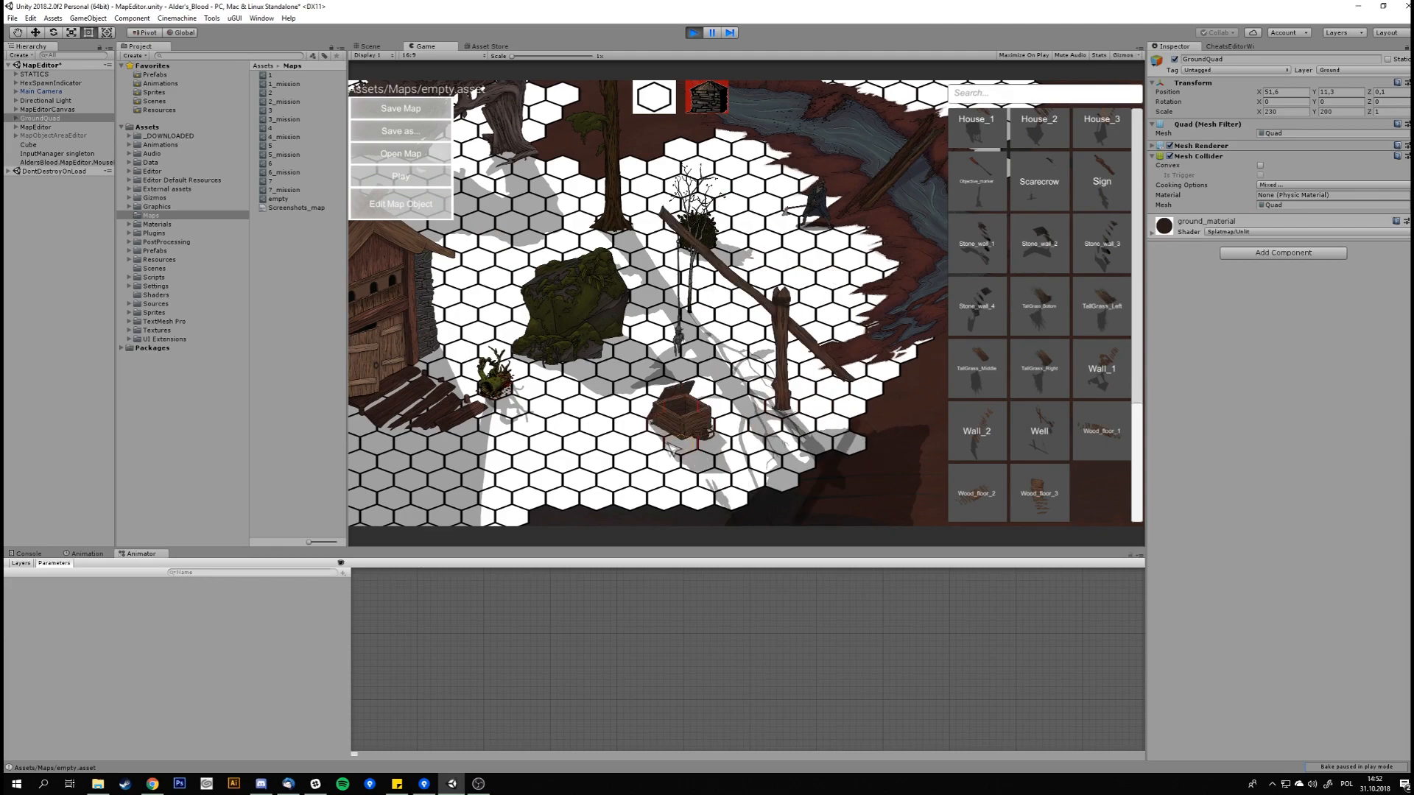
pyautogui.moveTo(751, 446); pyautogui.dragTo(706, 453, button='middle')
pyautogui.moveTo(738, 337); pyautogui.dragTo(747, 386, button='middle')
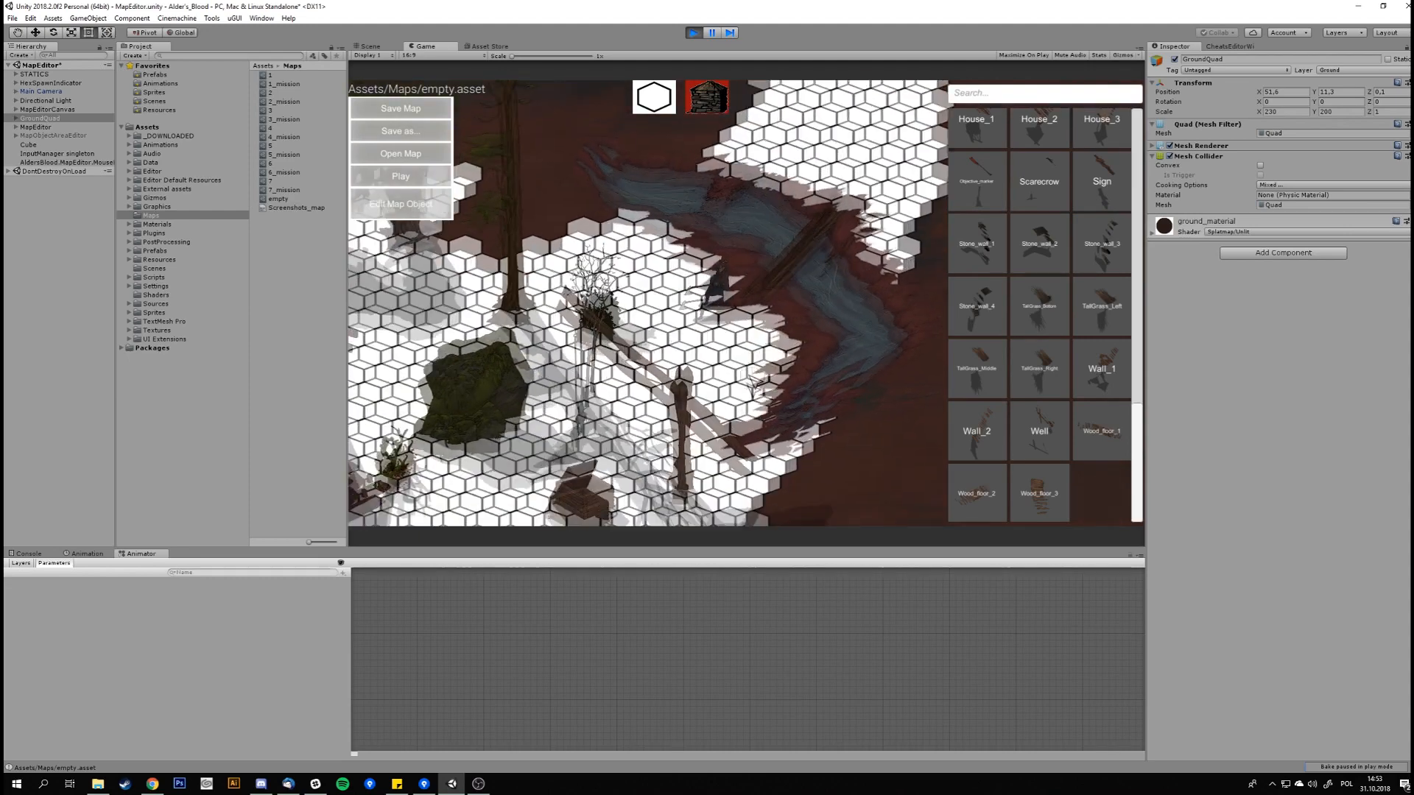
# Paint hex tiles over the bare ground around the brook, joining the tiled areas on both banks
pyautogui.click(653, 97)
pyautogui.moveTo(657, 125); pyautogui.dragTo(670, 190, button='middle')
pyautogui.moveTo(670, 189)
pyautogui.mouseDown()
pyautogui.moveTo(615, 290)
pyautogui.moveTo(729, 206)
pyautogui.moveTo(546, 328)
pyautogui.moveTo(519, 291)
pyautogui.moveTo(592, 210)
pyautogui.moveTo(725, 177)
pyautogui.moveTo(740, 254)
pyautogui.moveTo(661, 311)
pyautogui.moveTo(706, 208)
pyautogui.moveTo(825, 162)
pyautogui.moveTo(792, 160)
pyautogui.moveTo(820, 267)
pyautogui.mouseUp()
pyautogui.moveTo(927, 318); pyautogui.dragTo(759, 186, button='middle')
pyautogui.moveTo(813, 176)
pyautogui.mouseDown()
pyautogui.moveTo(832, 284)
pyautogui.moveTo(784, 307)
pyautogui.moveTo(806, 210)
pyautogui.moveTo(803, 351)
pyautogui.moveTo(869, 263)
pyautogui.moveTo(887, 309)
pyautogui.moveTo(839, 151)
pyautogui.moveTo(889, 224)
pyautogui.moveTo(799, 397)
pyautogui.moveTo(689, 438)
pyautogui.moveTo(765, 427)
pyautogui.moveTo(545, 524)
pyautogui.moveTo(689, 481)
pyautogui.moveTo(655, 507)
pyautogui.mouseUp()
pyautogui.moveTo(754, 434)
pyautogui.mouseDown()
pyautogui.moveTo(718, 497)
pyautogui.moveTo(832, 412)
pyautogui.moveTo(889, 317)
pyautogui.moveTo(881, 356)
pyautogui.moveTo(914, 254)
pyautogui.mouseUp()
pyautogui.moveTo(915, 254); pyautogui.dragTo(863, 295, button='middle')
pyautogui.moveTo(863, 296)
pyautogui.mouseDown()
pyautogui.moveTo(876, 306)
pyautogui.moveTo(867, 235)
pyautogui.moveTo(858, 346)
pyautogui.mouseUp()
pyautogui.moveTo(745, 309); pyautogui.dragTo(862, 289, button='middle')
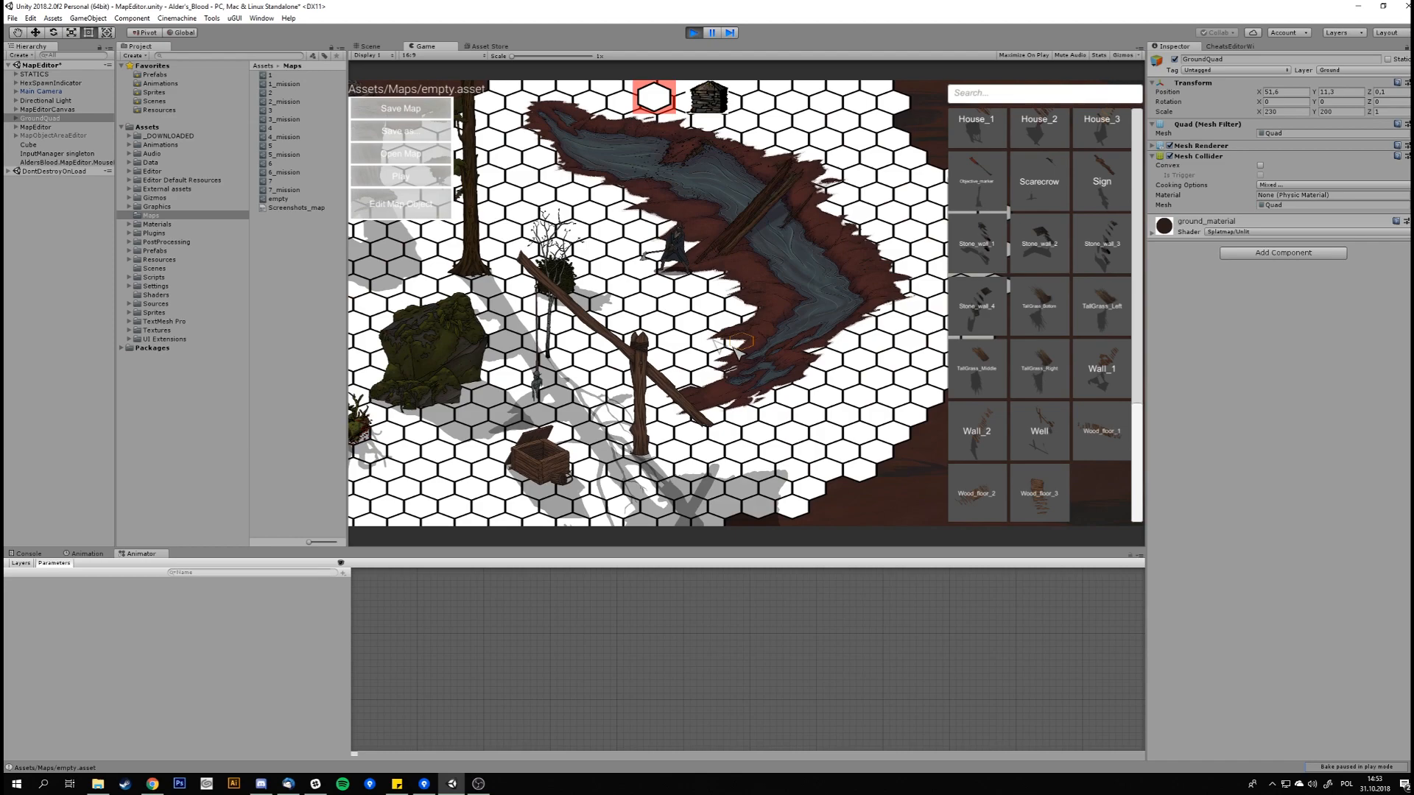
pyautogui.moveTo(843, 398); pyautogui.dragTo(871, 326, button='middle')
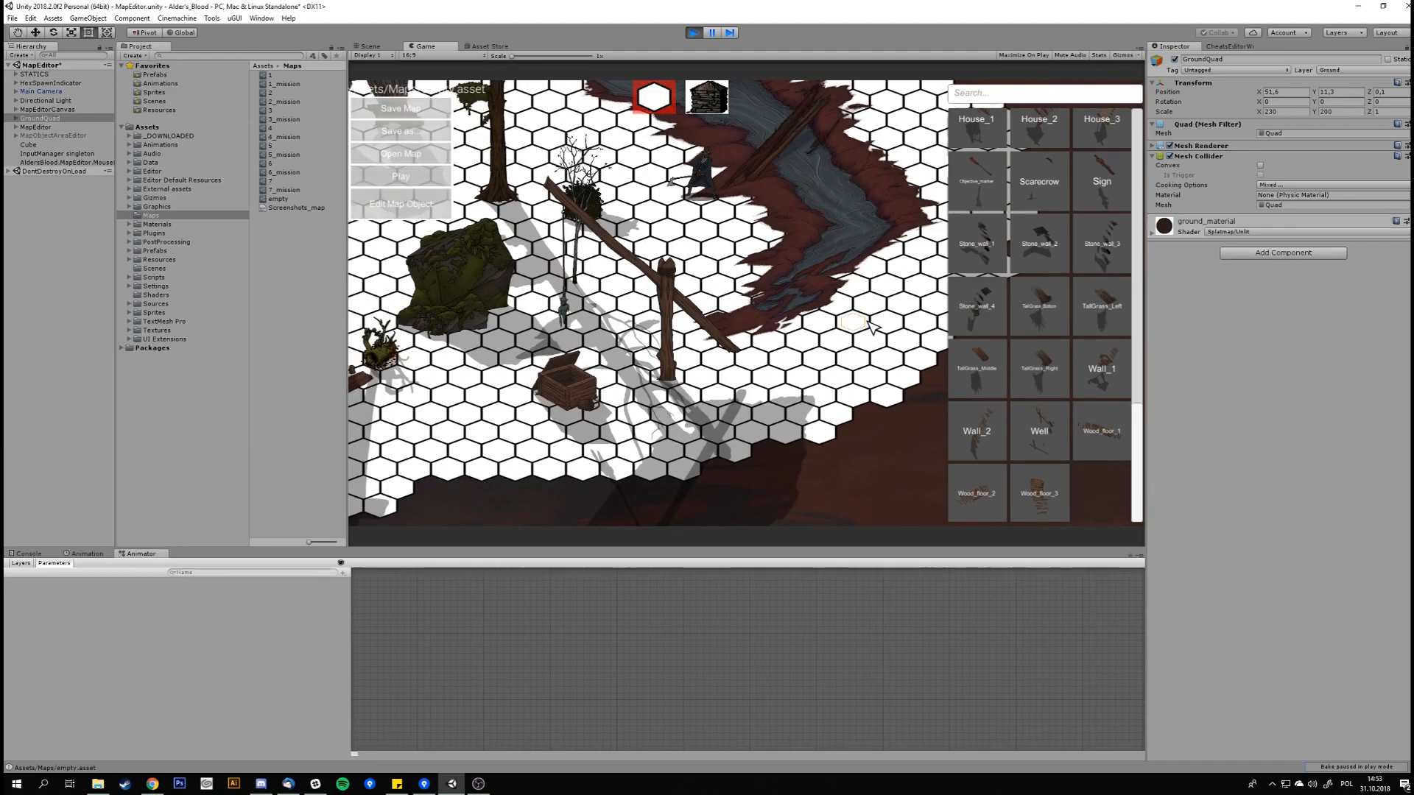
# Extend the hex tiles outward over the bare ground beyond the far bank of the brook
pyautogui.moveTo(678, 255); pyautogui.dragTo(952, 502, button='middle')
pyautogui.moveTo(666, 328)
pyautogui.mouseDown()
pyautogui.moveTo(659, 316)
pyautogui.moveTo(809, 224)
pyautogui.moveTo(739, 243)
pyautogui.moveTo(747, 276)
pyautogui.mouseUp()
pyautogui.moveTo(798, 265); pyautogui.dragTo(684, 288, button='middle')
pyautogui.moveTo(605, 252)
pyautogui.mouseDown()
pyautogui.moveTo(679, 282)
pyautogui.moveTo(625, 287)
pyautogui.mouseUp()
pyautogui.moveTo(821, 306); pyautogui.dragTo(700, 272, button='middle')
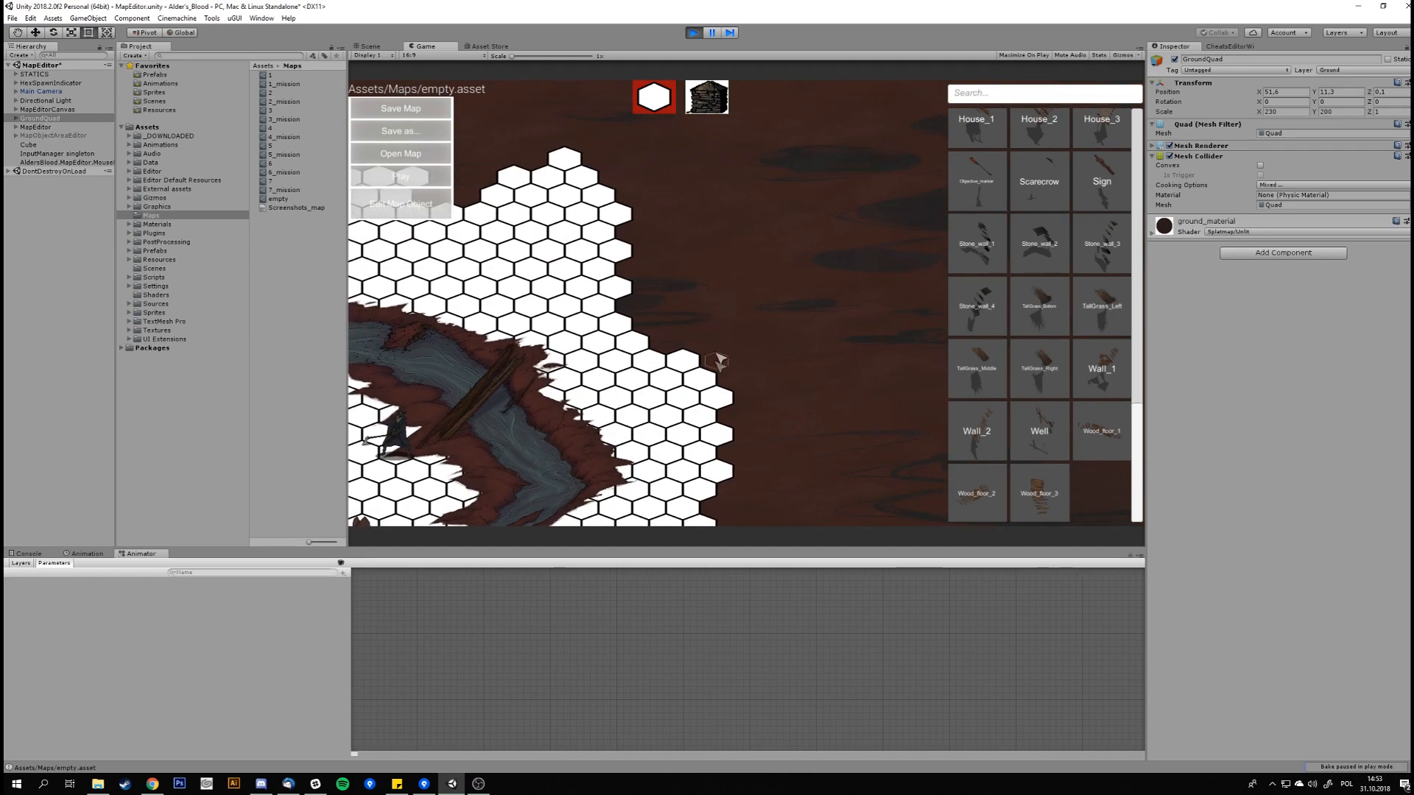
pyautogui.moveTo(720, 368); pyautogui.dragTo(840, 141, button='middle')
pyautogui.moveTo(878, 345); pyautogui.dragTo(809, 383, button='middle')
pyautogui.moveTo(807, 366)
pyautogui.mouseDown()
pyautogui.moveTo(874, 344)
pyautogui.moveTo(830, 287)
pyautogui.moveTo(838, 340)
pyautogui.mouseUp()
pyautogui.moveTo(734, 399); pyautogui.dragTo(794, 349, button='middle')
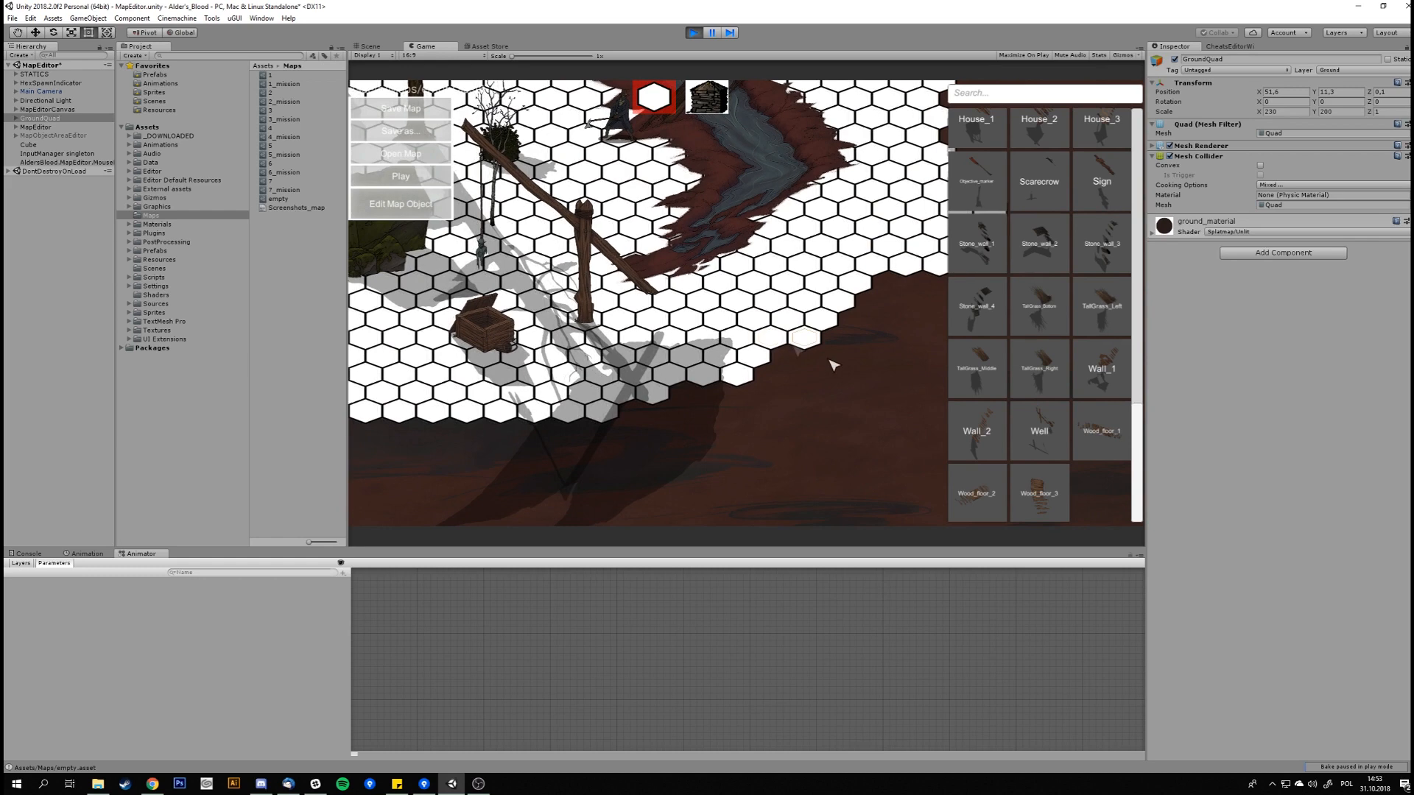
# Fill the gap in the map's front edge near the well with additional hex tiles
pyautogui.moveTo(606, 324); pyautogui.dragTo(810, 369, button='middle')
pyautogui.moveTo(620, 394); pyautogui.dragTo(855, 301, button='middle')
pyautogui.moveTo(655, 447)
pyautogui.mouseDown()
pyautogui.moveTo(836, 397)
pyautogui.moveTo(773, 387)
pyautogui.moveTo(670, 437)
pyautogui.mouseUp()
pyautogui.moveTo(902, 376); pyautogui.dragTo(683, 407, button='middle')
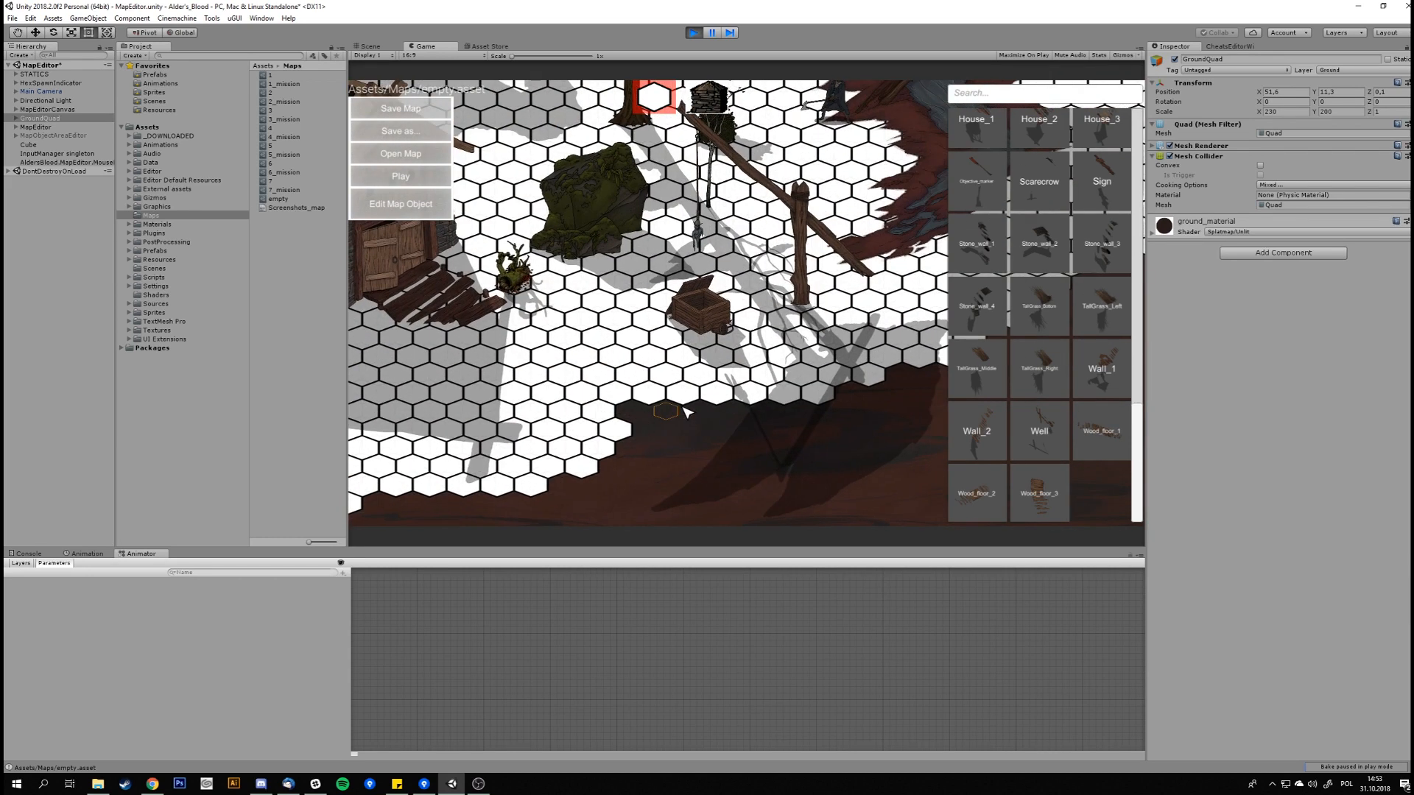
pyautogui.moveTo(665, 426)
pyautogui.mouseDown()
pyautogui.moveTo(637, 415)
pyautogui.moveTo(666, 411)
pyautogui.mouseUp()
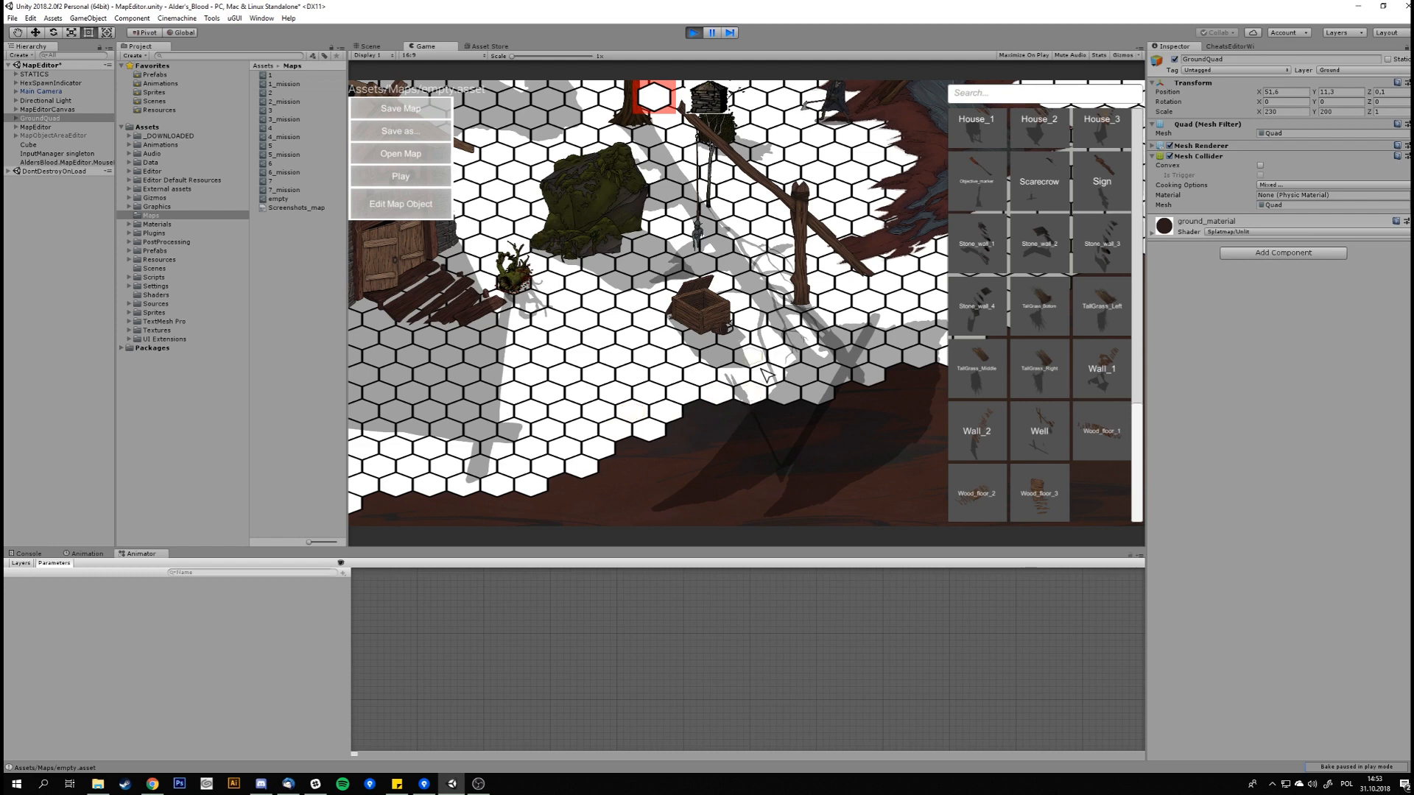
pyautogui.moveTo(835, 343); pyautogui.dragTo(624, 431, button='middle')
pyautogui.moveTo(895, 361); pyautogui.dragTo(736, 430, button='middle')
pyautogui.moveTo(699, 335); pyautogui.dragTo(923, 210, button='middle')
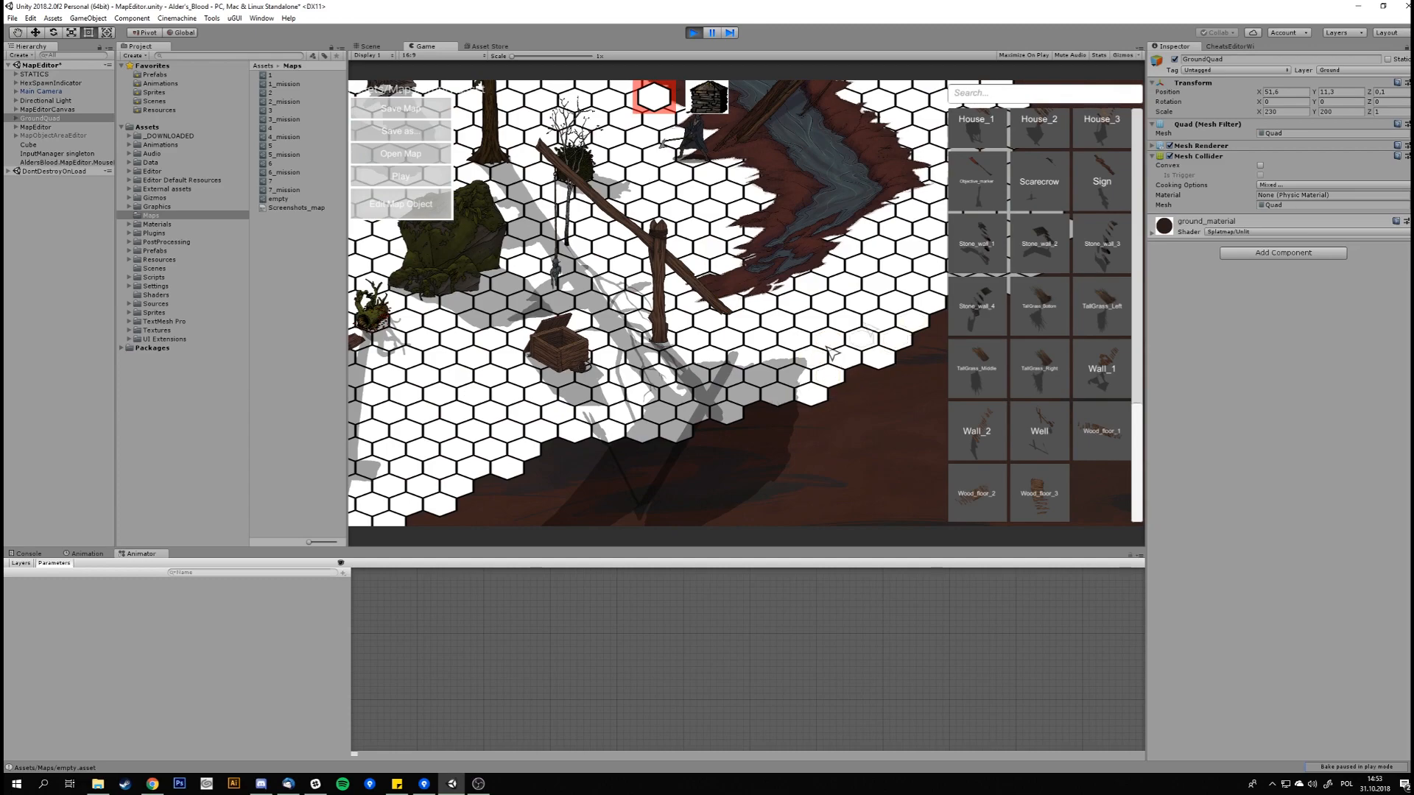
# Fill the notch in the map's outer edge past the near end of the brook with hex tiles
pyautogui.moveTo(816, 324); pyautogui.dragTo(789, 451, button='middle')
pyautogui.moveTo(620, 466); pyautogui.dragTo(864, 351, button='middle')
pyautogui.moveTo(567, 406); pyautogui.dragTo(638, 385, button='middle')
pyautogui.moveTo(869, 354); pyautogui.dragTo(574, 391, button='middle')
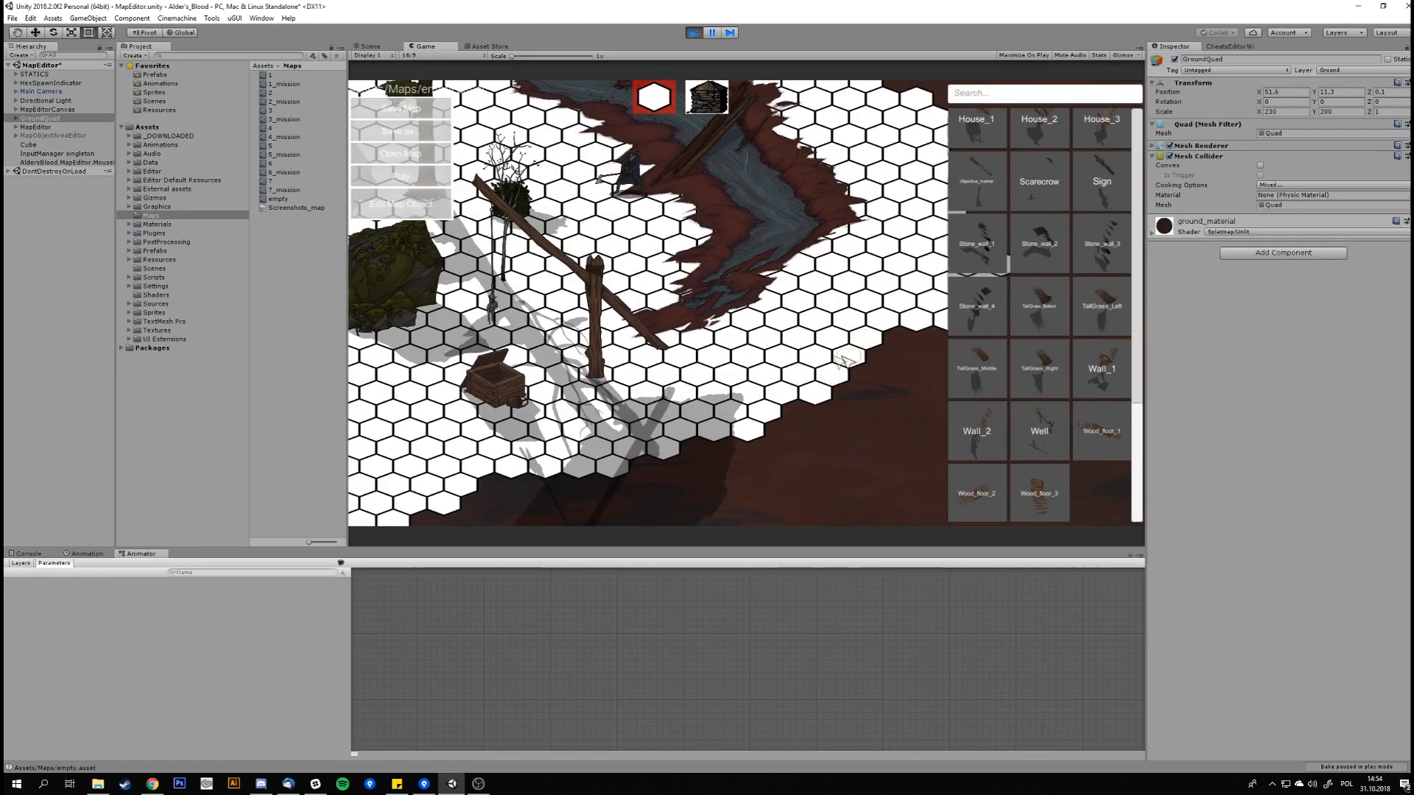
pyautogui.moveTo(900, 321); pyautogui.dragTo(782, 354, button='middle')
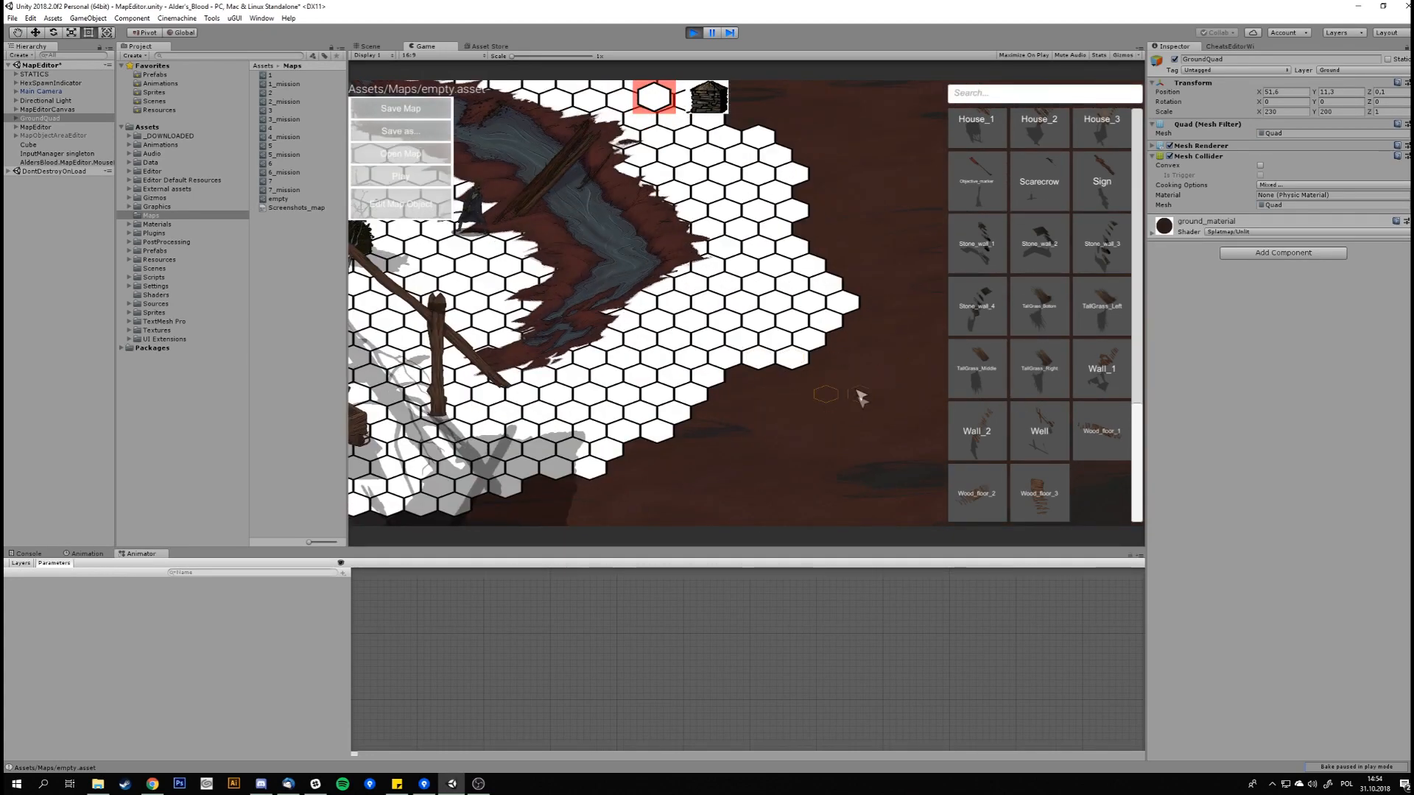
pyautogui.moveTo(863, 386)
pyautogui.mouseDown()
pyautogui.moveTo(810, 346)
pyautogui.moveTo(766, 354)
pyautogui.moveTo(836, 312)
pyautogui.moveTo(759, 379)
pyautogui.moveTo(742, 340)
pyautogui.mouseUp()
pyautogui.moveTo(699, 321); pyautogui.dragTo(832, 355, button='middle')
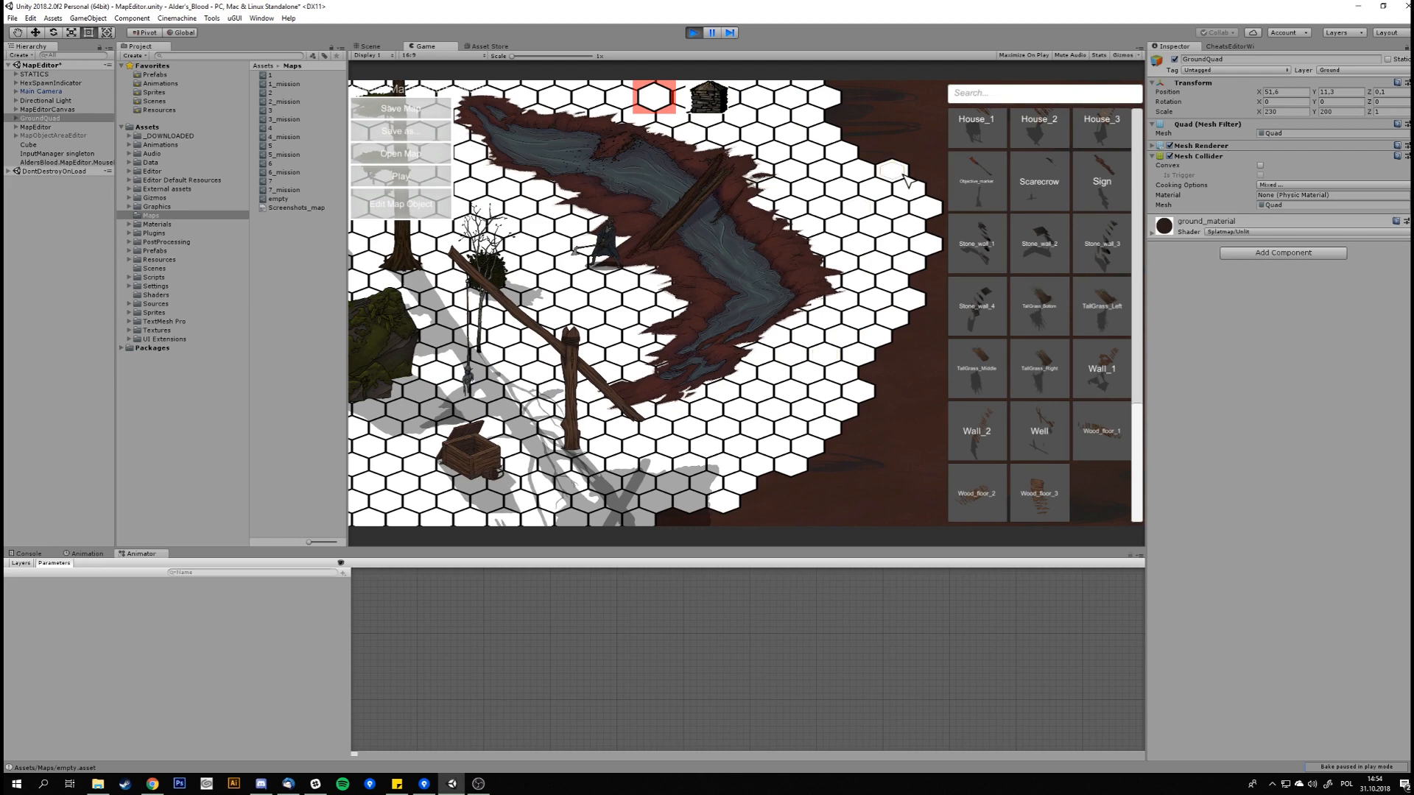
# Place a curved stone ruin on the tiles across the brook, beyond the log crossing
pyautogui.moveTo(808, 337)
pyautogui.mouseDown(button='middle')
pyautogui.moveTo(829, 357)
pyautogui.moveTo(814, 387)
pyautogui.moveTo(832, 367)
pyautogui.moveTo(820, 353)
pyautogui.mouseUp(button='middle')
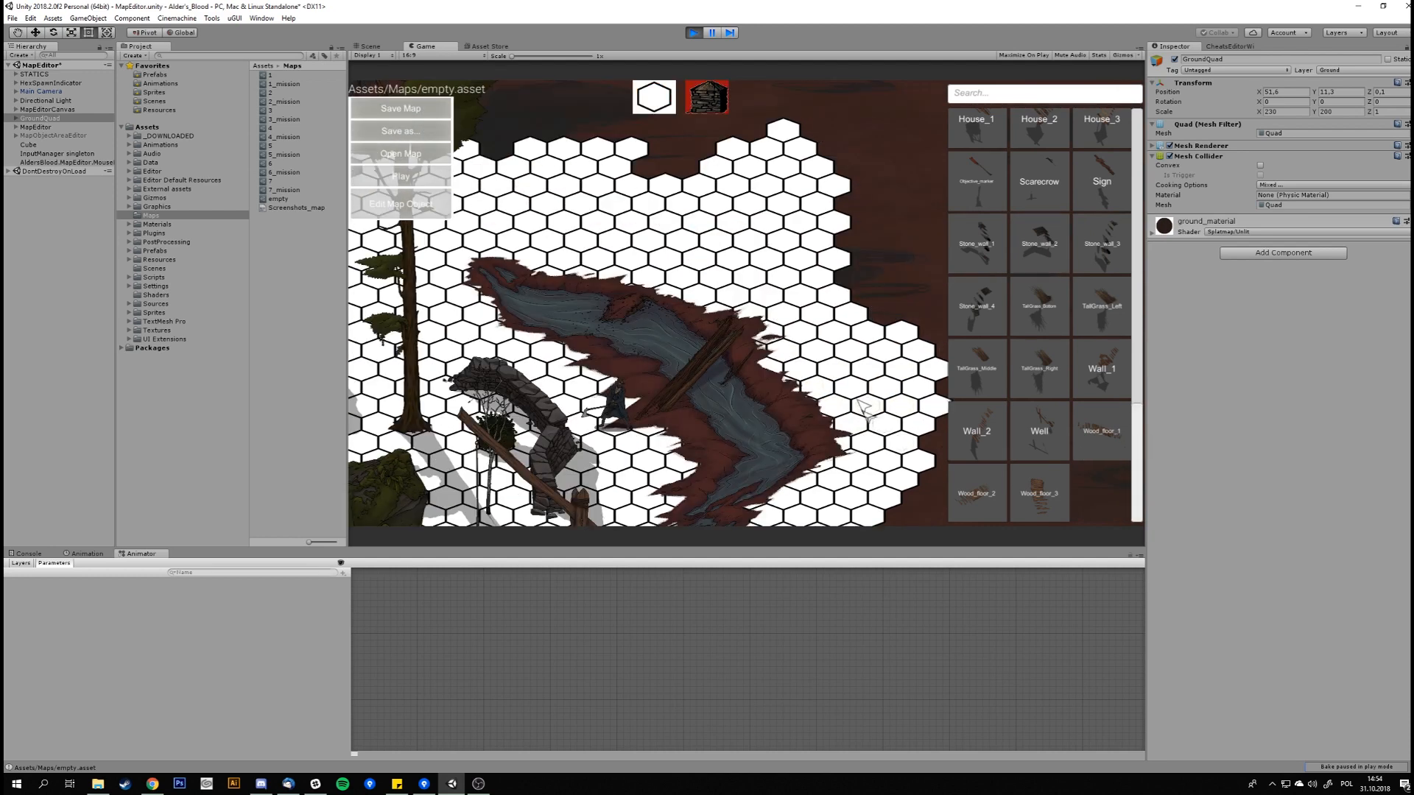
pyautogui.moveTo(863, 404); pyautogui.dragTo(860, 349, button='middle')
pyautogui.moveTo(583, 372); pyautogui.dragTo(886, 224)
pyautogui.moveTo(904, 298); pyautogui.dragTo(843, 255, button='middle')
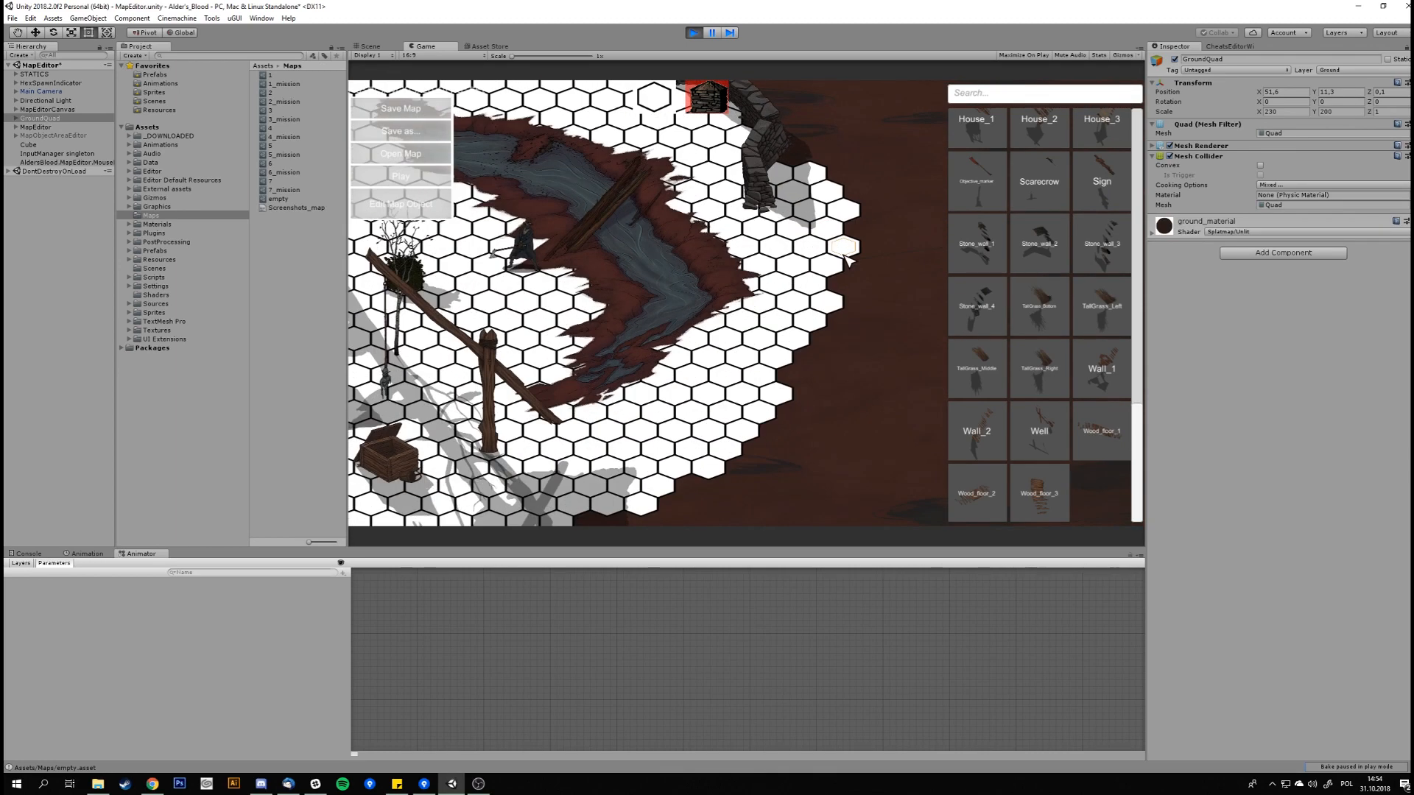